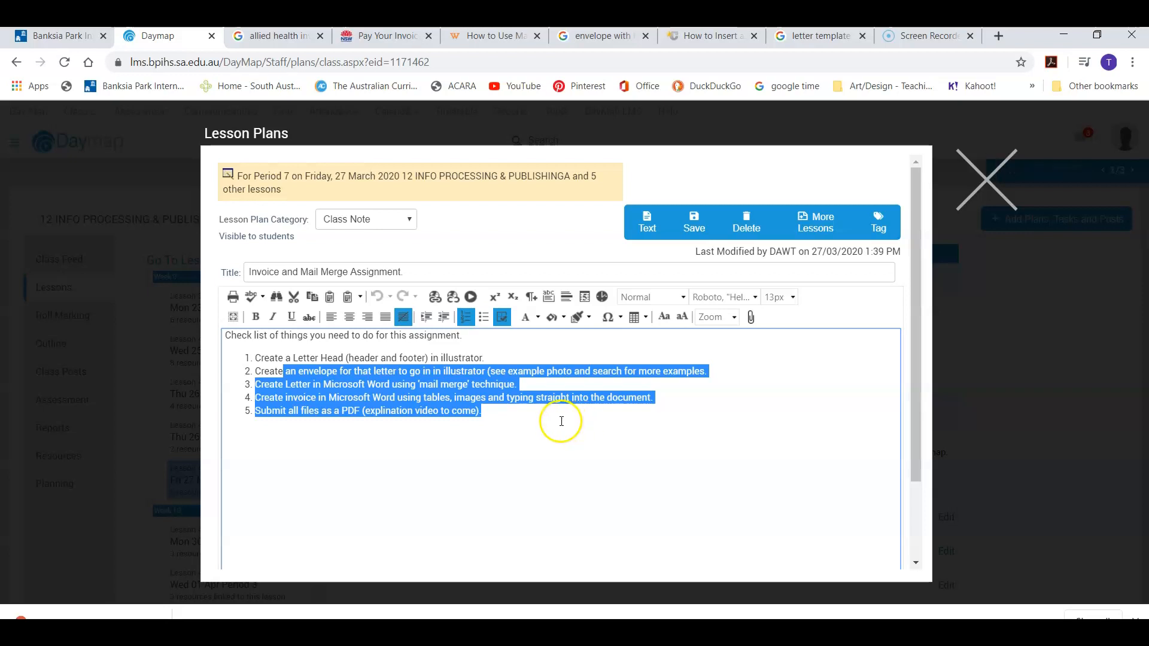
Step: Review the task checklist and pick out the mail merge letter task
{"action": "left_click", "coordinate": [562, 421]}
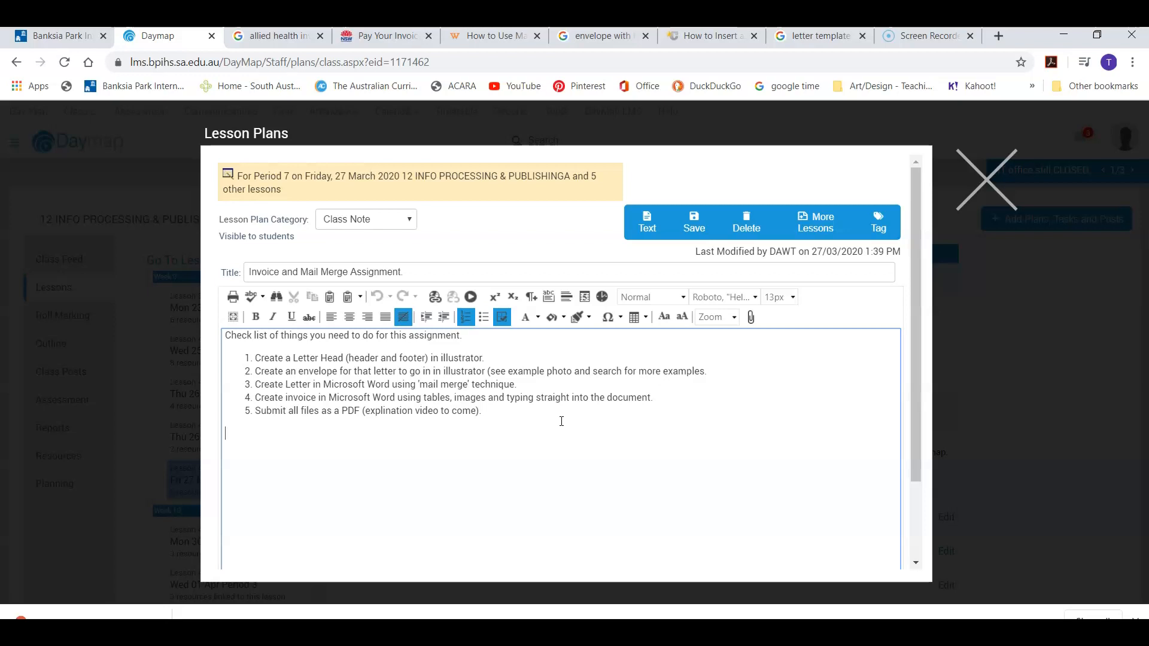
{"action": "left_click_drag", "start_coordinate": [482, 411], "coordinate": [206, 336]}
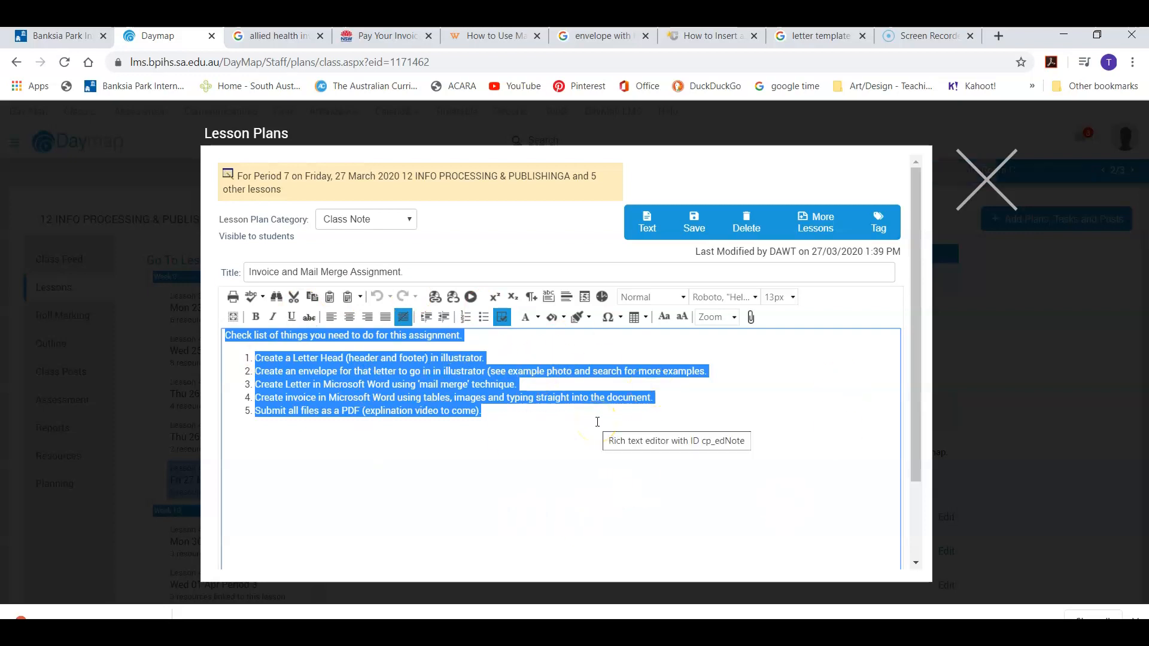
{"action": "left_click", "coordinate": [519, 425]}
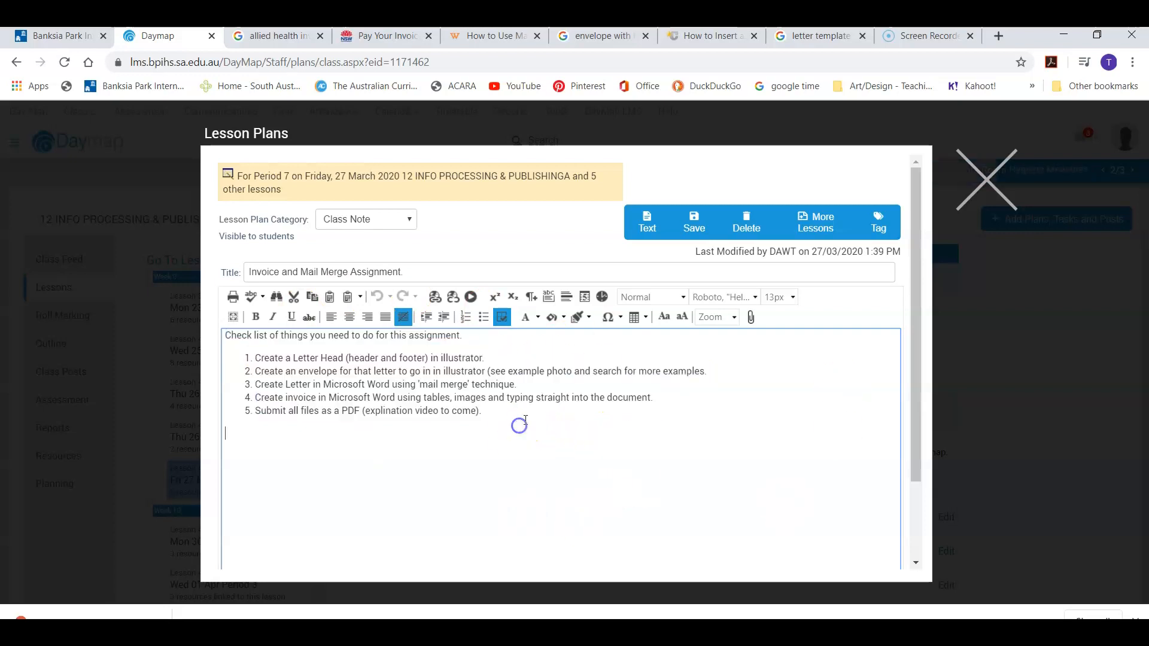
{"action": "left_click", "coordinate": [525, 388]}
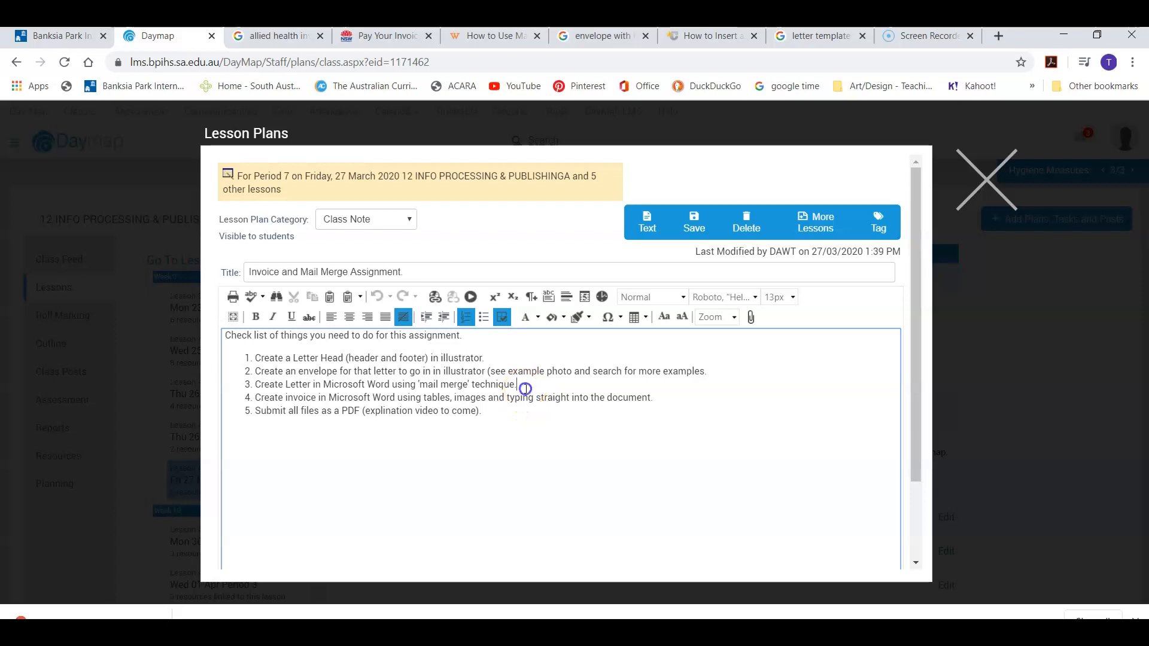
{"action": "left_click_drag", "start_coordinate": [709, 372], "coordinate": [241, 361]}
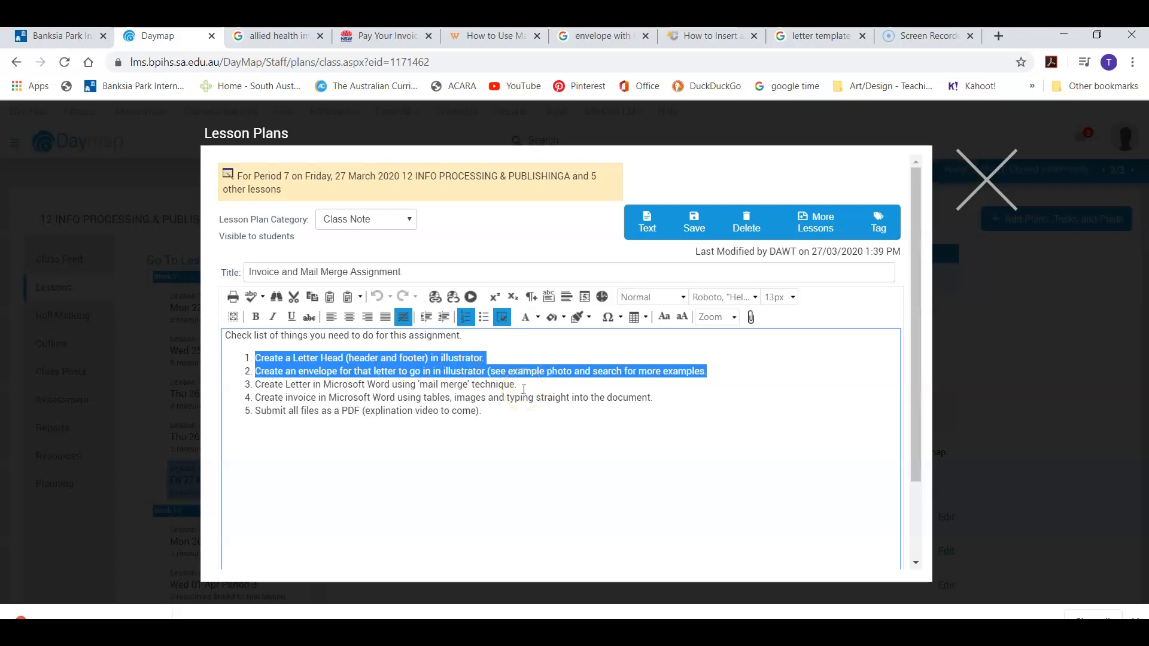
{"action": "left_click", "coordinate": [523, 385]}
{"action": "left_click_drag", "start_coordinate": [526, 385], "coordinate": [247, 387]}
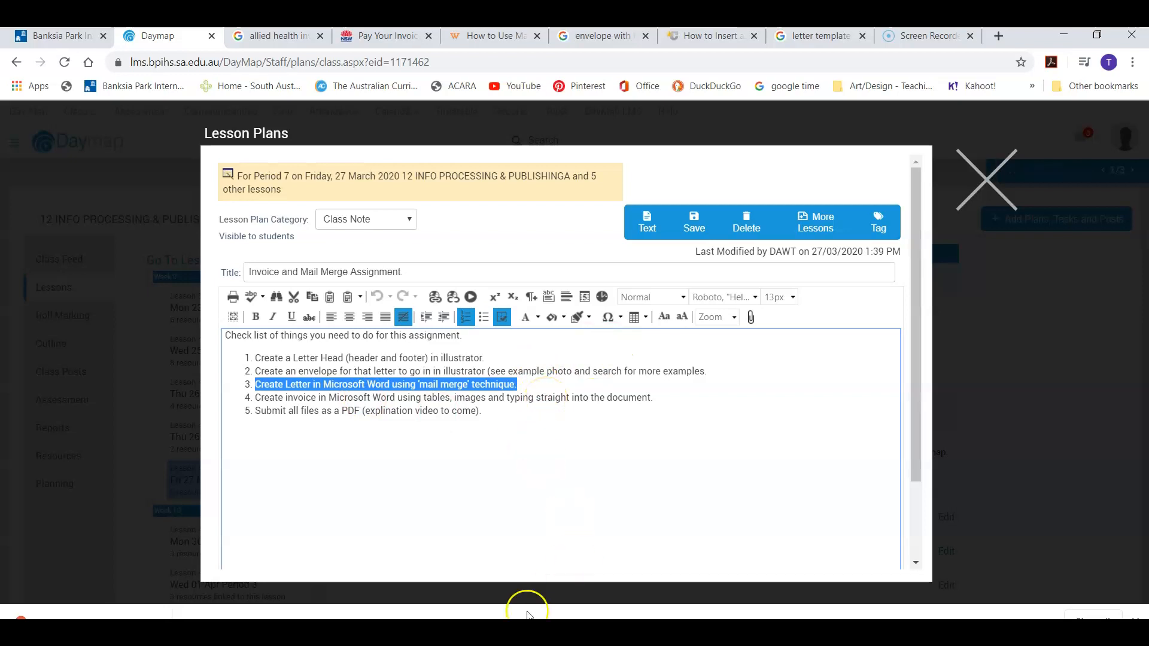
Step: Bring up the Invoice and Mail Merge1 document and read its Mail Merge Information instructions
{"action": "left_click", "coordinate": [514, 629]}
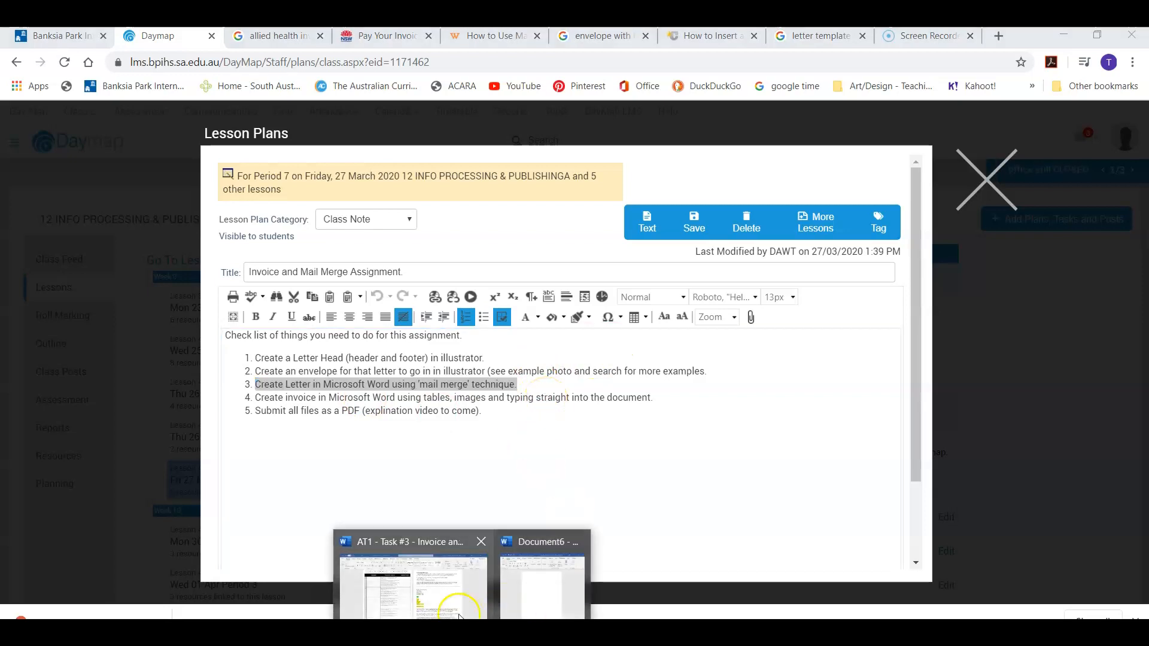
{"action": "left_click", "coordinate": [419, 569]}
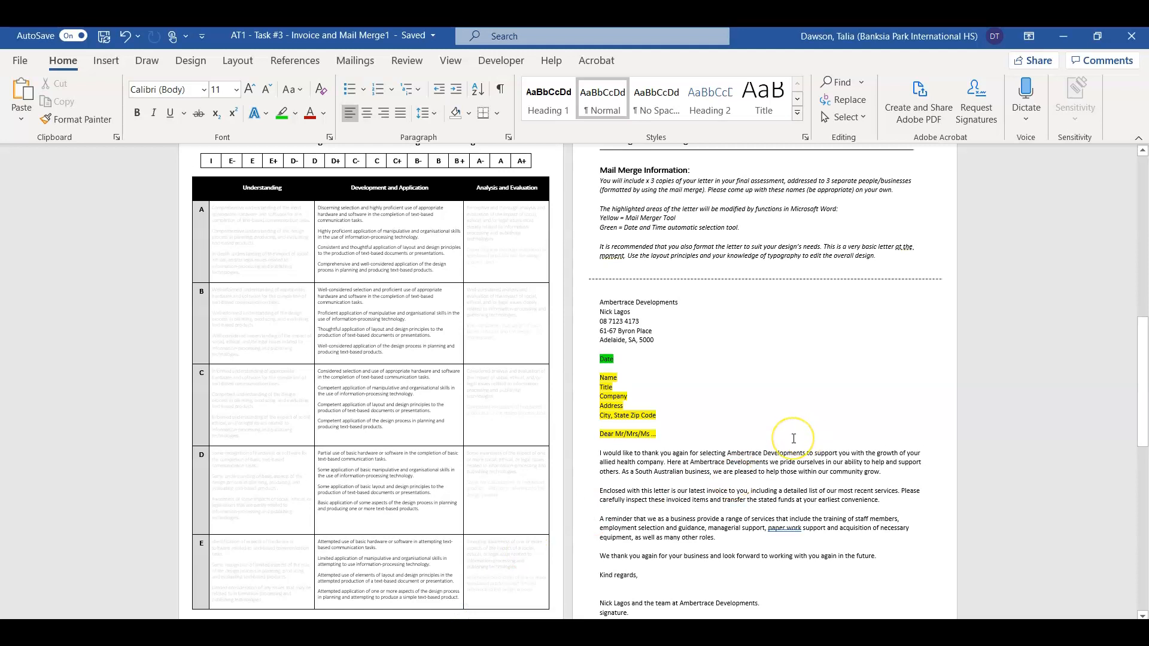
{"action": "scroll", "coordinate": [794, 439], "scroll_direction": "up", "scroll_amount": 5}
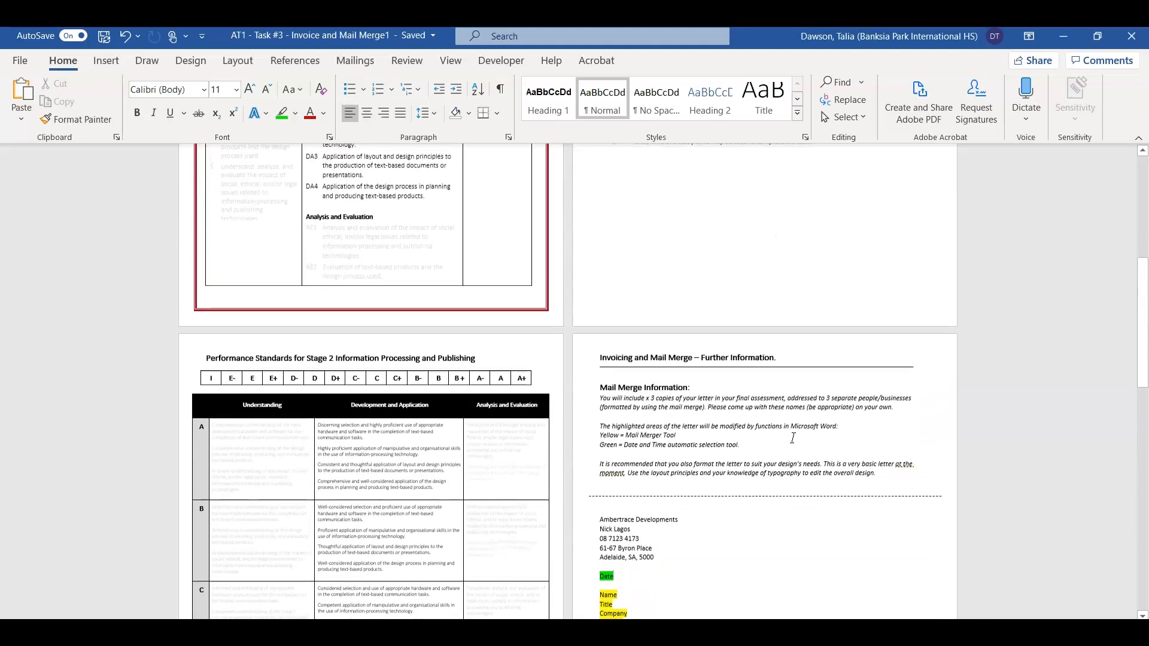
{"action": "scroll", "coordinate": [793, 438], "scroll_direction": "down", "scroll_amount": 3}
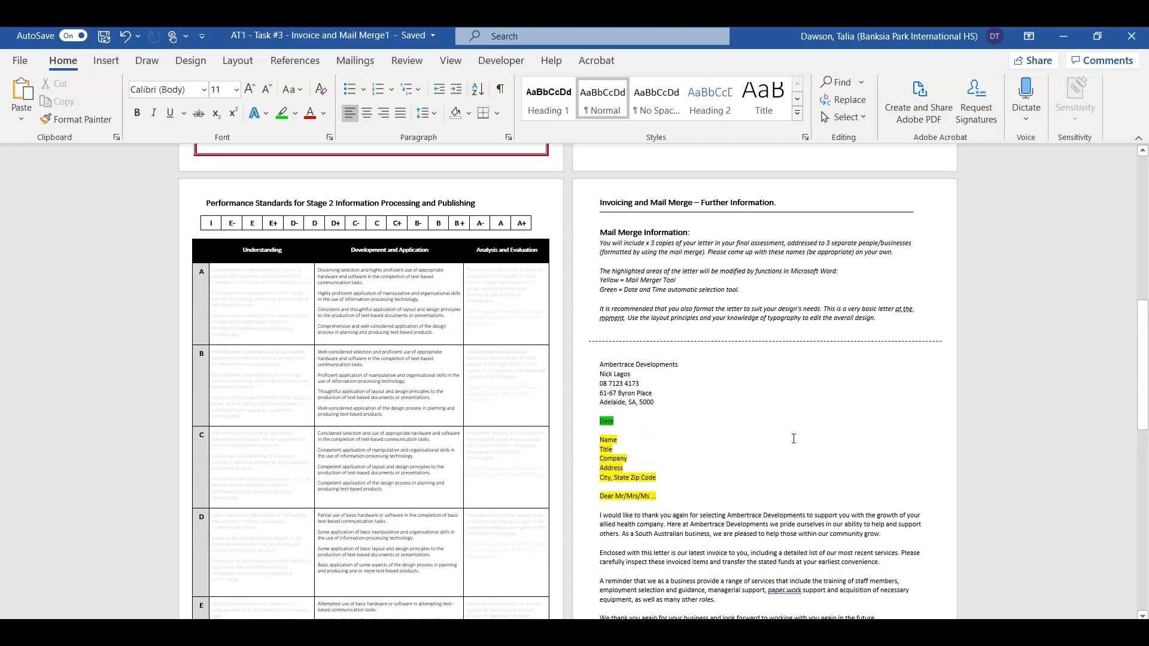
{"action": "left_click", "coordinate": [675, 236]}
{"action": "left_click_drag", "start_coordinate": [676, 236], "coordinate": [881, 330]}
{"action": "left_click", "coordinate": [641, 235]}
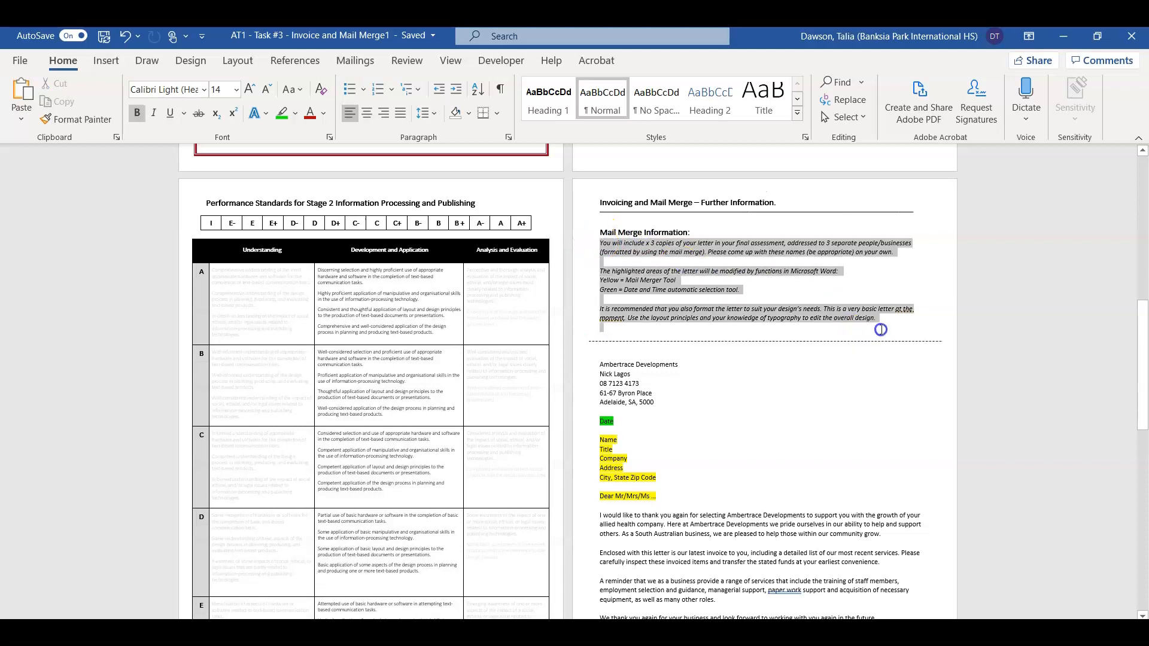
{"action": "left_click", "coordinate": [887, 331]}
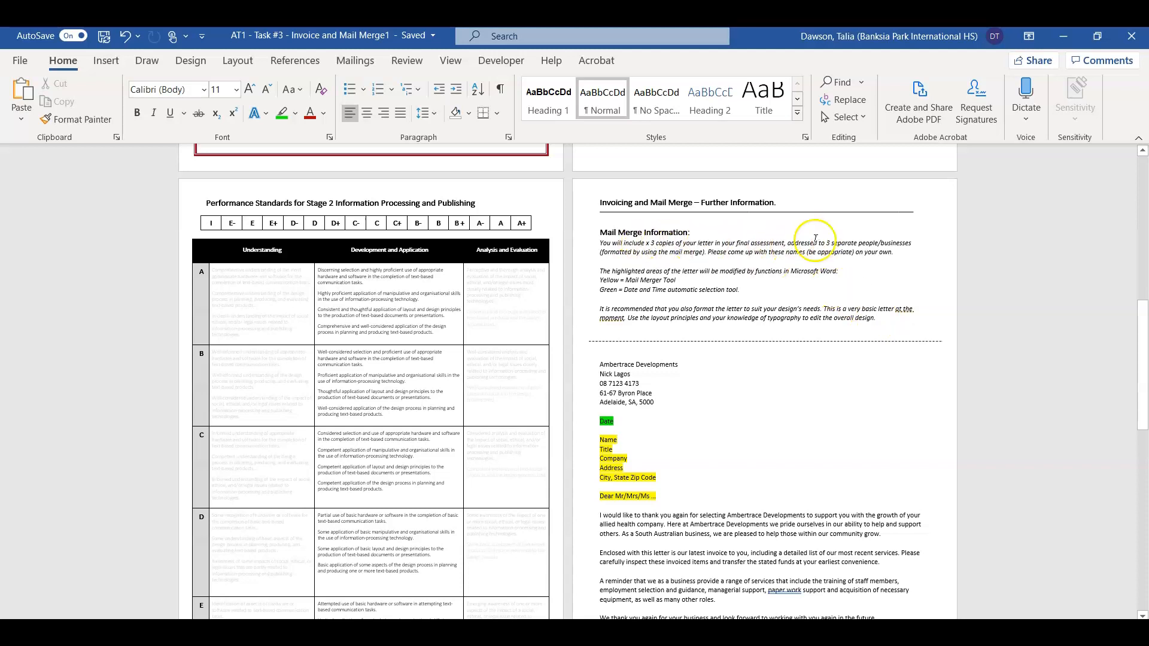
{"action": "left_click_drag", "start_coordinate": [787, 243], "coordinate": [858, 244]}
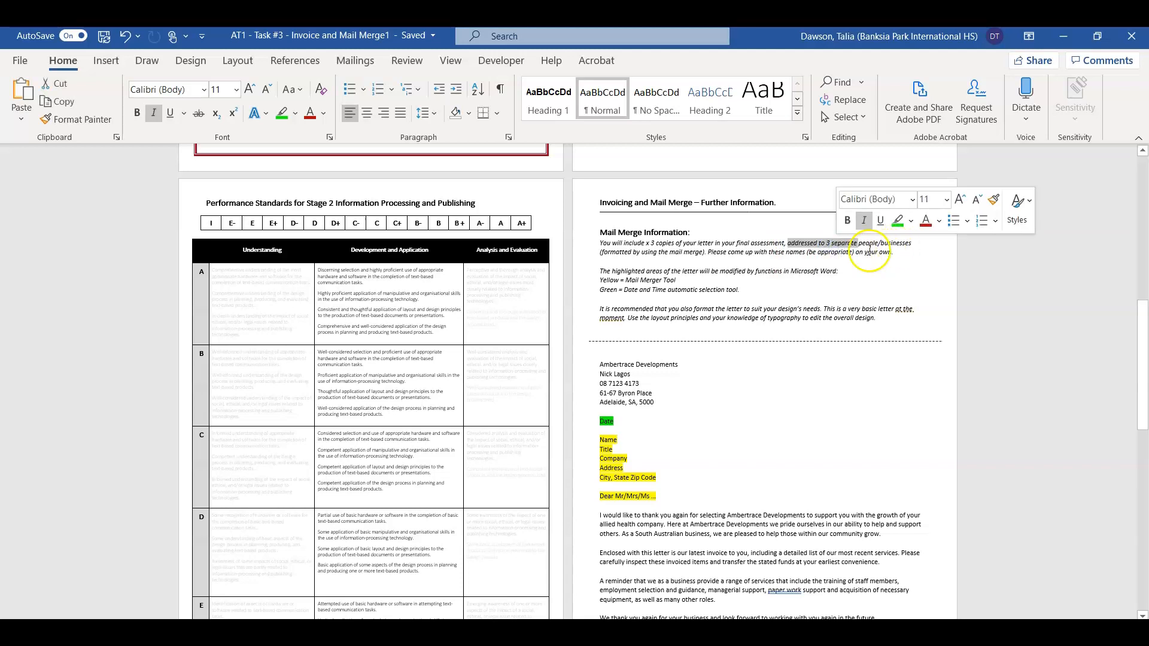
{"action": "left_click_drag", "start_coordinate": [709, 253], "coordinate": [914, 262]}
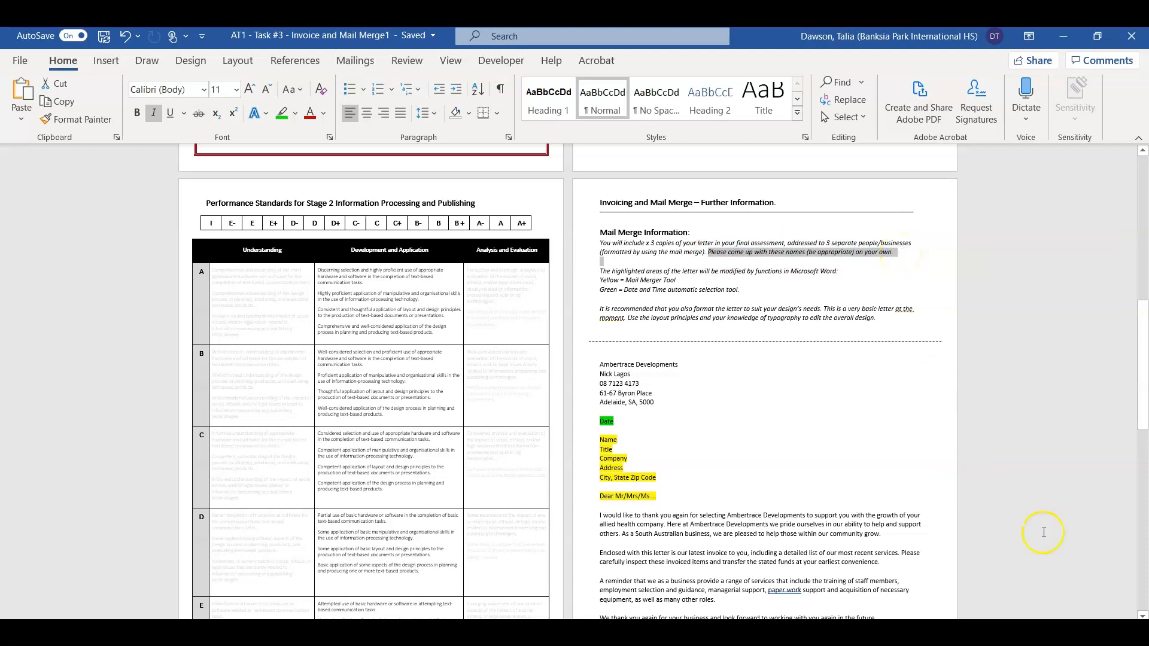
Step: Select the entire sample business letter for copying, then return to the blank new document
{"action": "scroll", "coordinate": [961, 539], "scroll_direction": "up", "scroll_amount": 3}
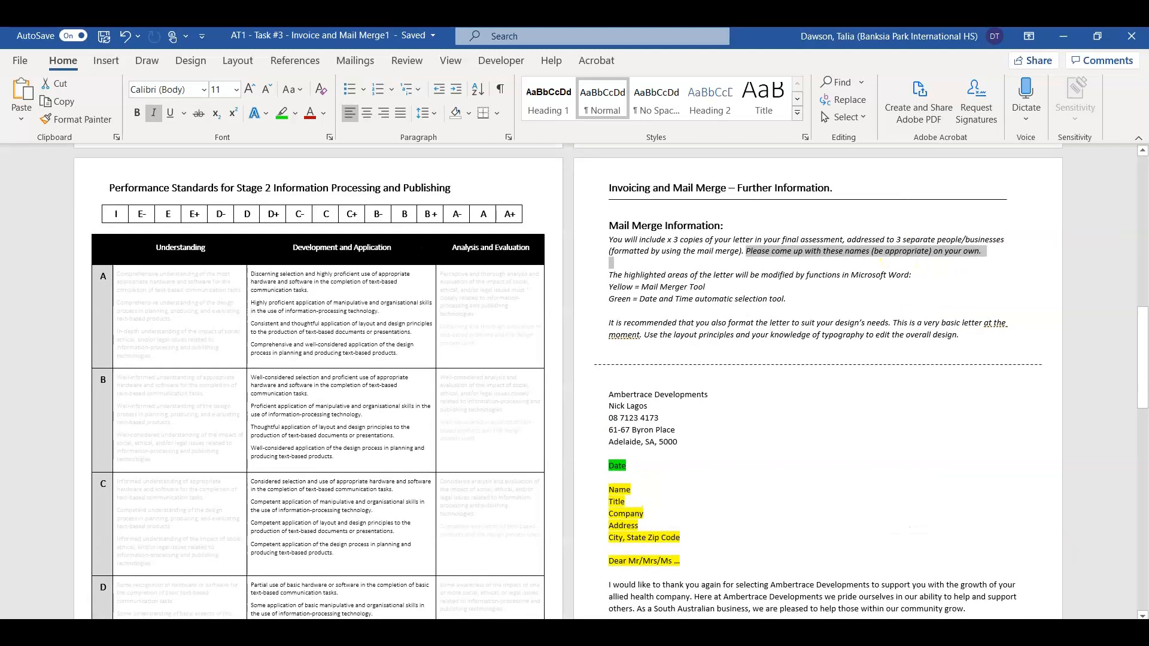
{"action": "scroll", "coordinate": [961, 539], "scroll_direction": "down", "scroll_amount": 3}
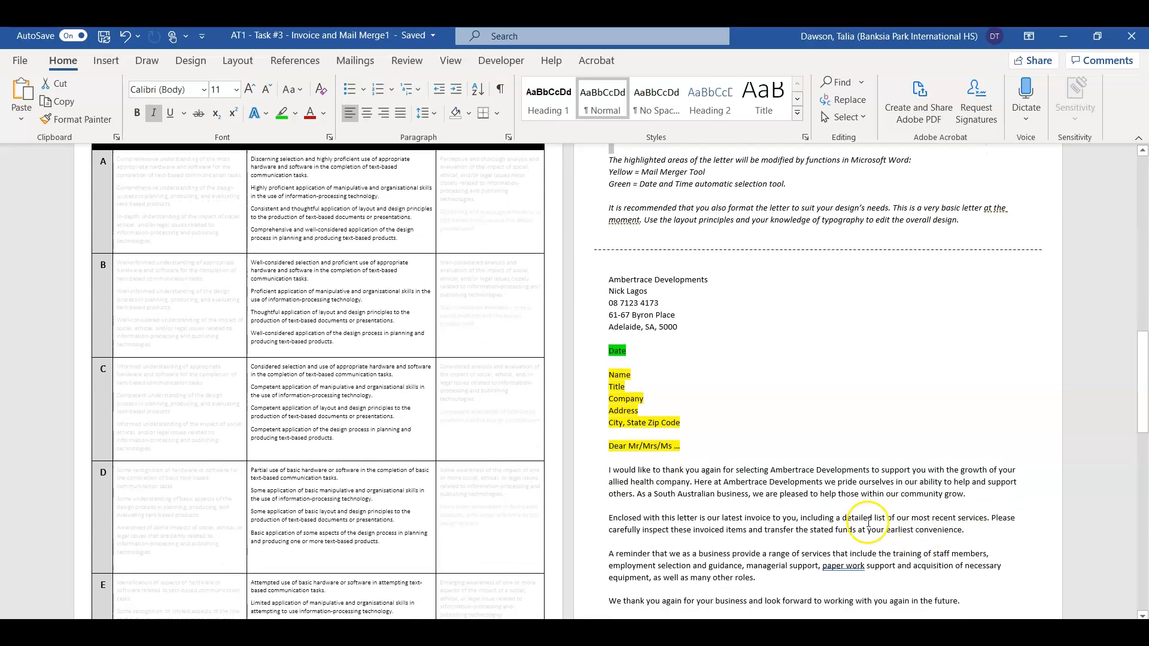
{"action": "mouse_move", "coordinate": [602, 270]}
{"action": "left_mouse_down"}
{"action": "mouse_move", "coordinate": [679, 458]}
{"action": "mouse_move", "coordinate": [747, 557]}
{"action": "mouse_move", "coordinate": [811, 616]}
{"action": "mouse_move", "coordinate": [828, 585]}
{"action": "mouse_move", "coordinate": [792, 580]}
{"action": "left_mouse_up"}
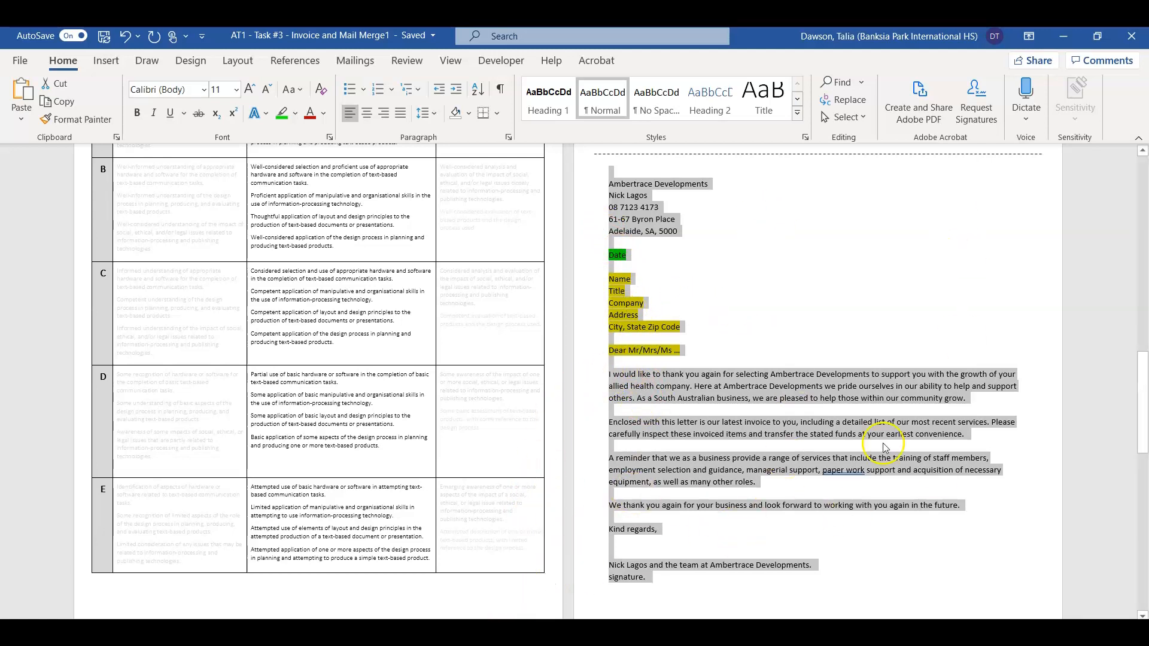
{"action": "left_click", "coordinate": [462, 632]}
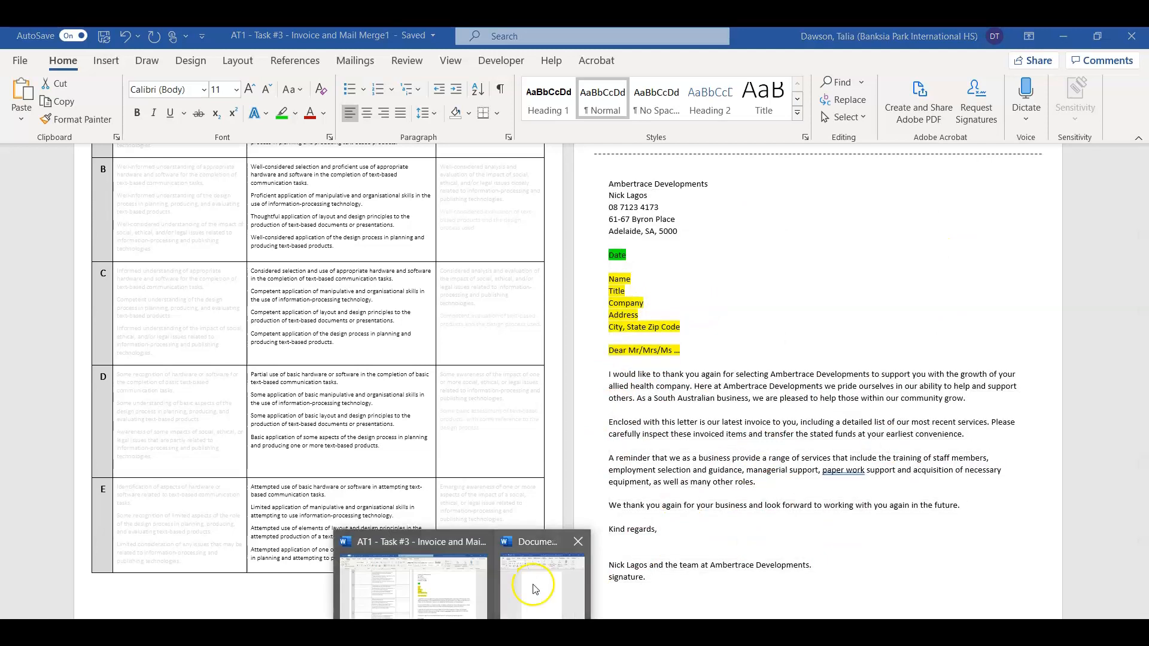
{"action": "left_click", "coordinate": [535, 589]}
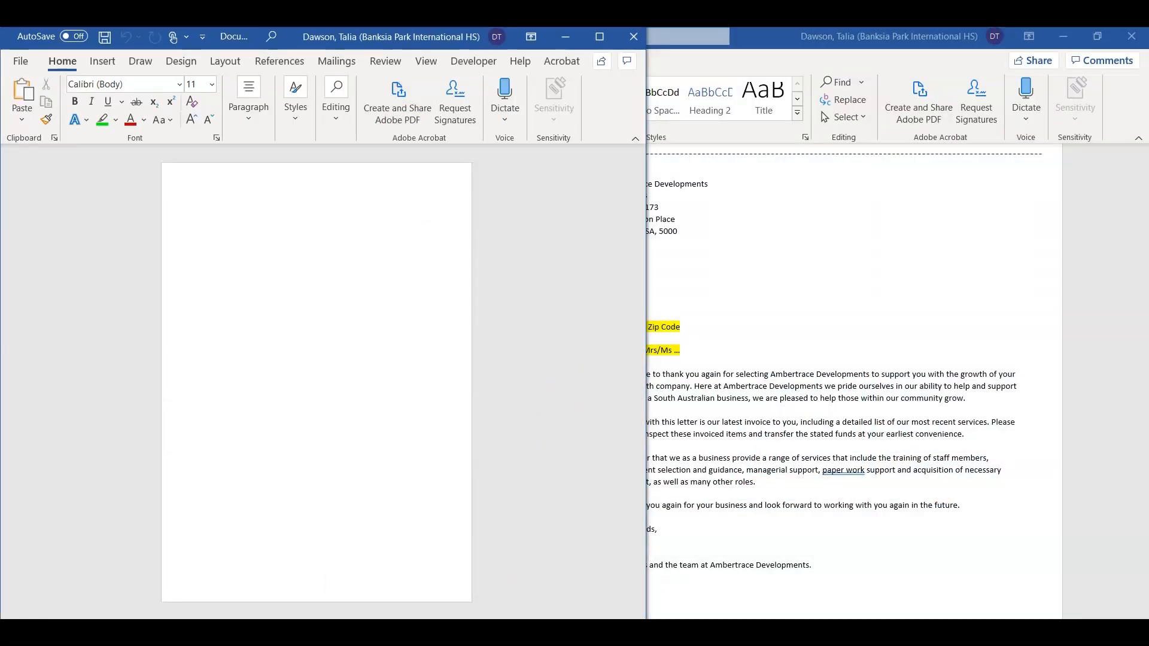
Step: Maximise Document6, paste the sample letter with Ctrl+V and zoom in on it
{"action": "left_click", "coordinate": [600, 37]}
{"action": "key", "text": "ctrl+v"}
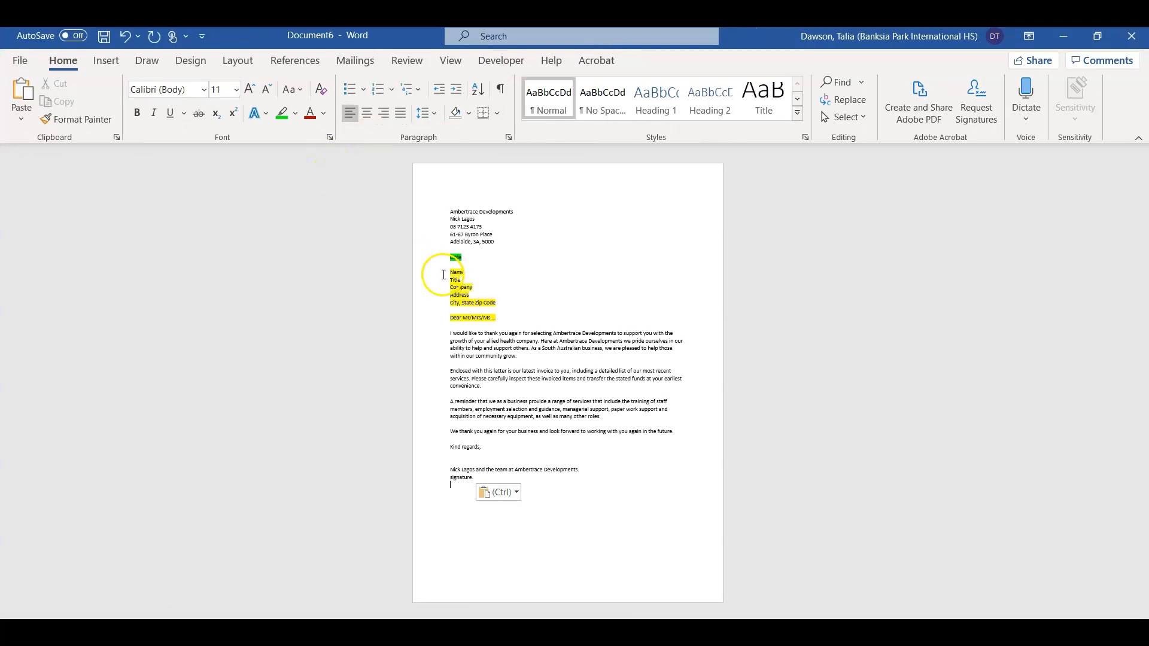
{"action": "left_click_drag", "start_coordinate": [1044, 629], "coordinate": [1056, 629]}
{"action": "scroll", "coordinate": [520, 410], "scroll_direction": "up", "scroll_amount": 5}
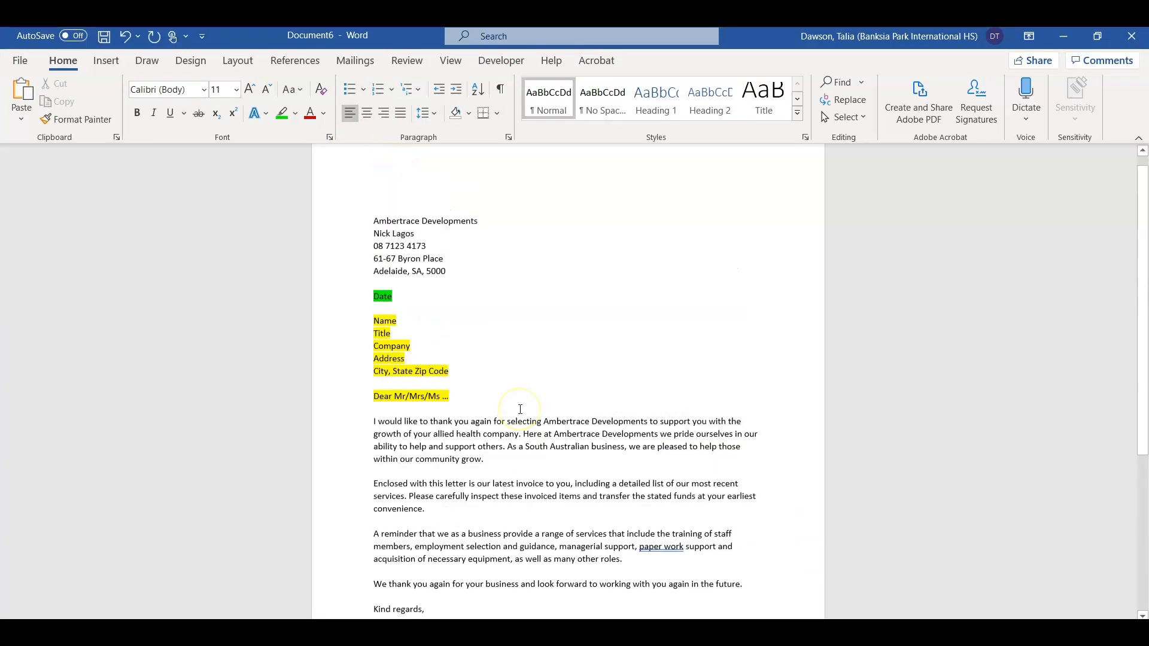
{"action": "mouse_move", "coordinate": [374, 190]}
{"action": "left_mouse_down"}
{"action": "mouse_move", "coordinate": [403, 326]}
{"action": "mouse_move", "coordinate": [384, 511]}
{"action": "mouse_move", "coordinate": [413, 611]}
{"action": "mouse_move", "coordinate": [446, 516]}
{"action": "left_mouse_up"}
{"action": "left_click", "coordinate": [375, 416]}
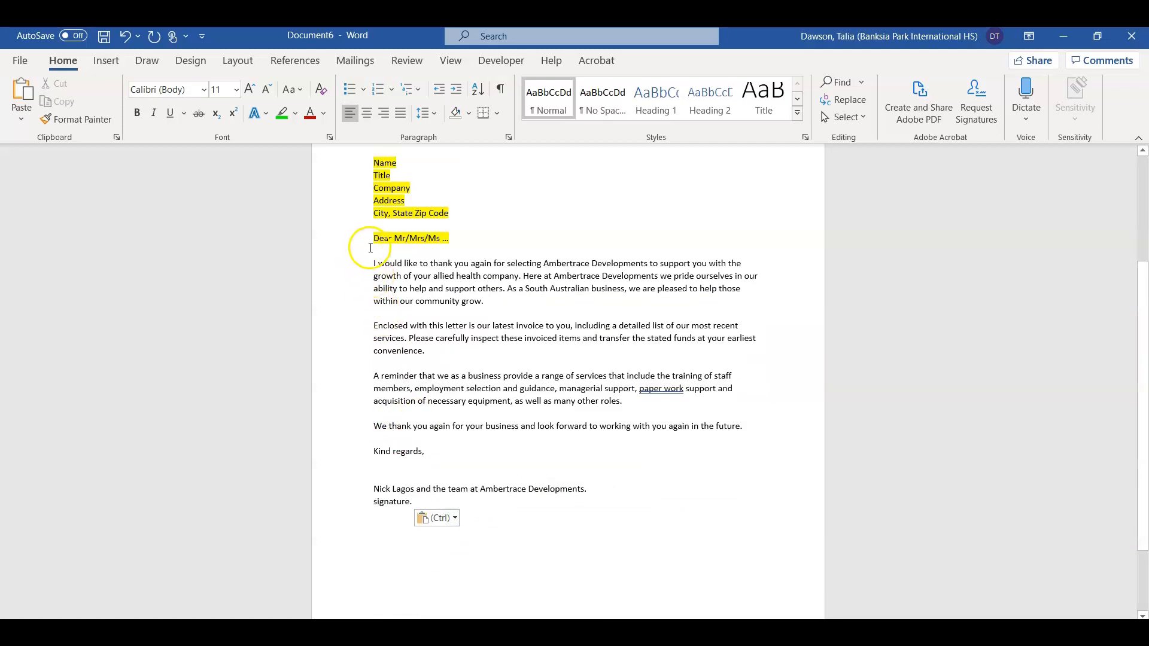
{"action": "left_click_drag", "start_coordinate": [373, 238], "coordinate": [400, 399]}
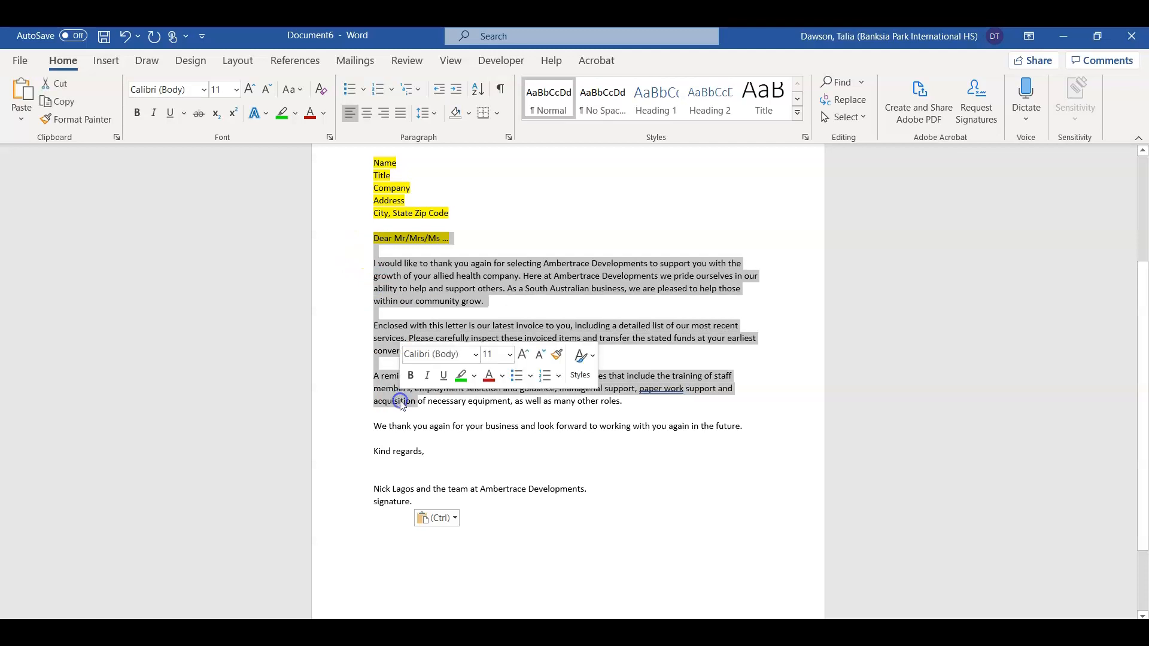
{"action": "left_click", "coordinate": [675, 214]}
{"action": "scroll", "coordinate": [675, 215], "scroll_direction": "up", "scroll_amount": 5}
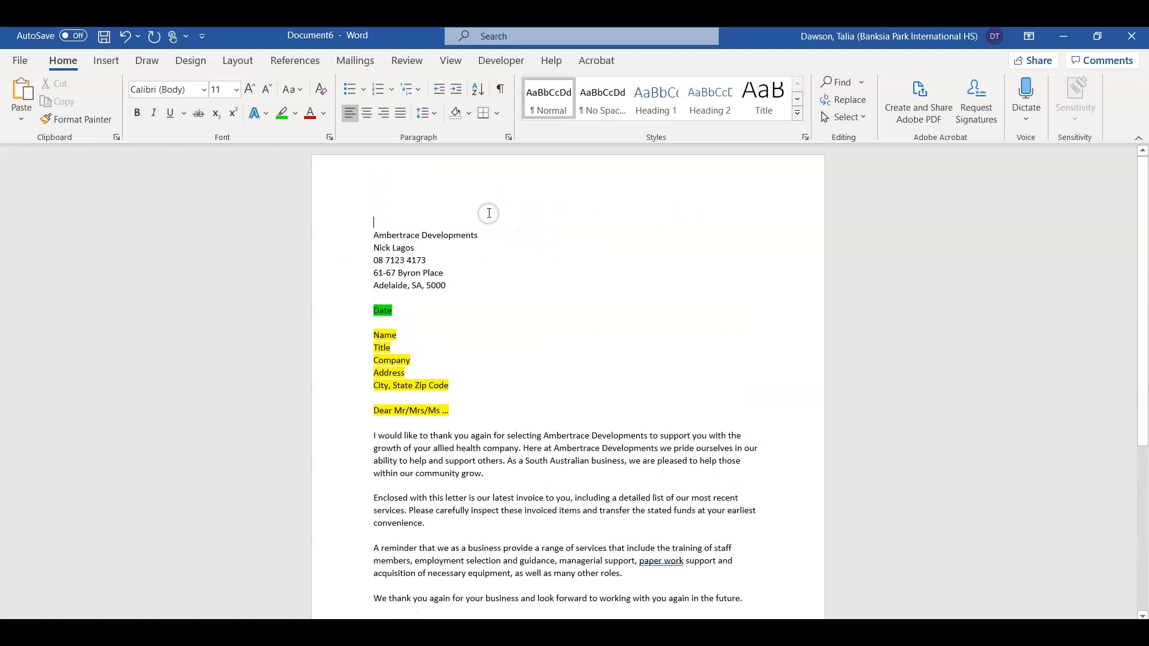
{"action": "left_click", "coordinate": [383, 285]}
Step: Replace the Date placeholder with an inserted date in the 'Friday, 27 March 2020' format
{"action": "left_click", "coordinate": [361, 298]}
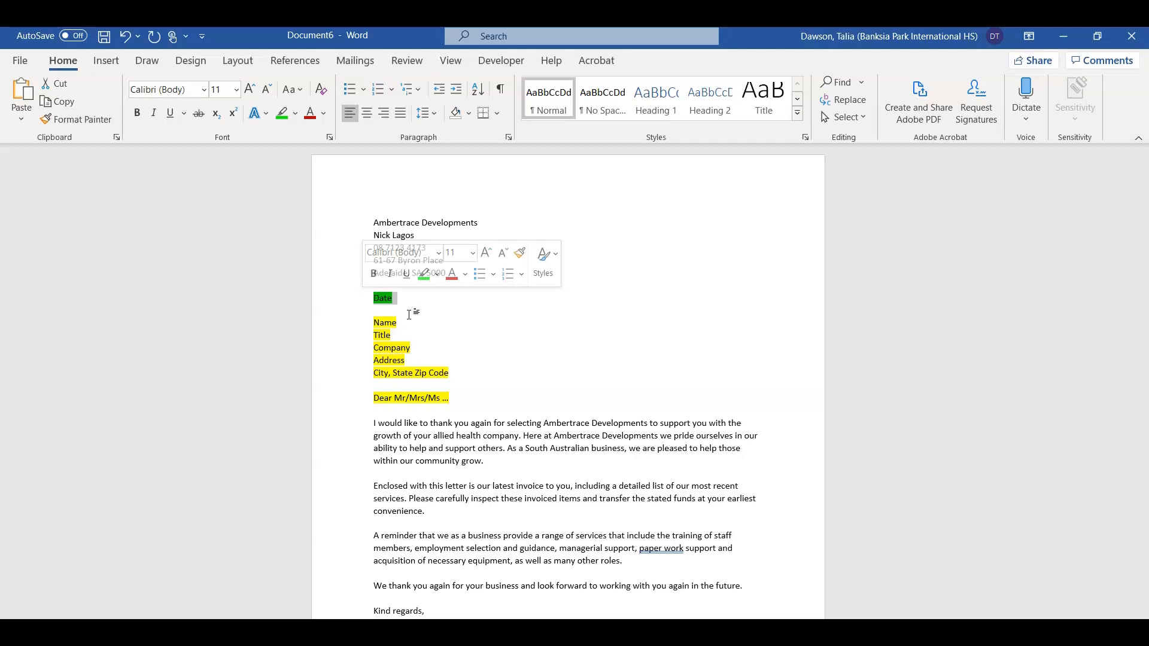
{"action": "type", "text": "27/"}
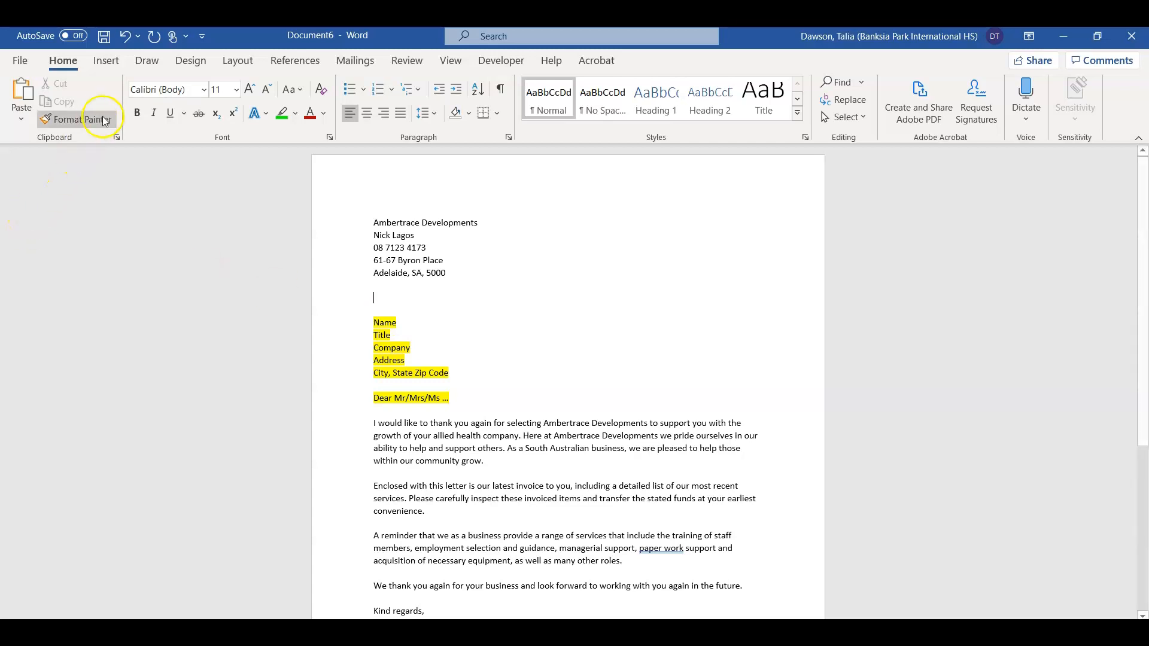
{"action": "left_click", "coordinate": [107, 62]}
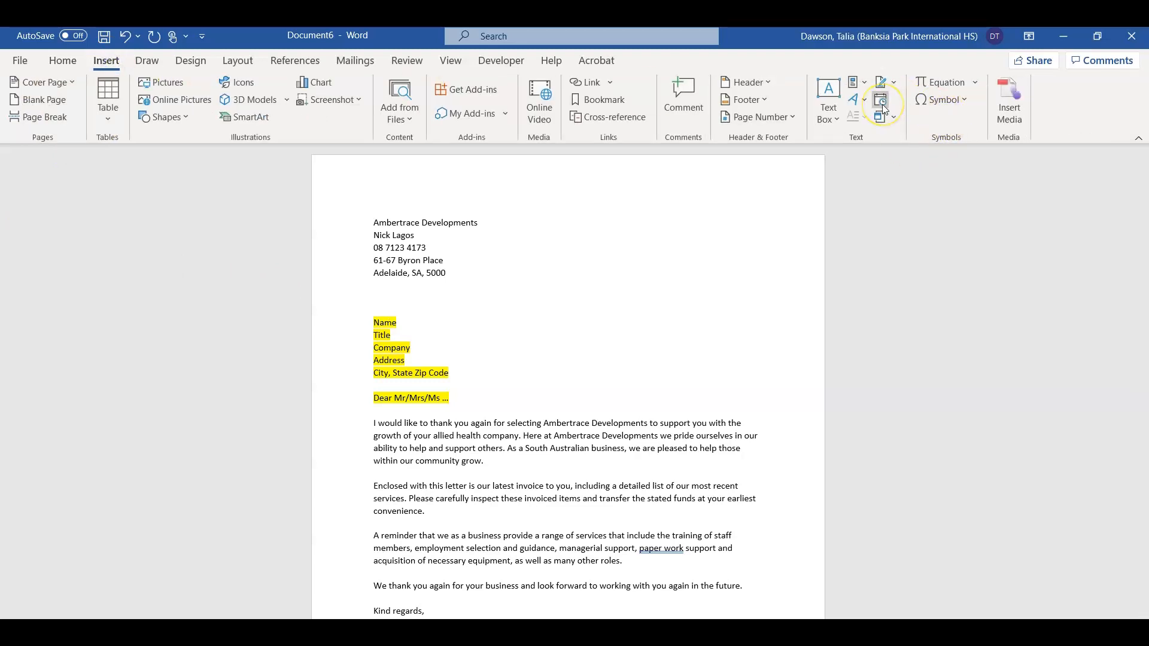
{"action": "left_click", "coordinate": [881, 102]}
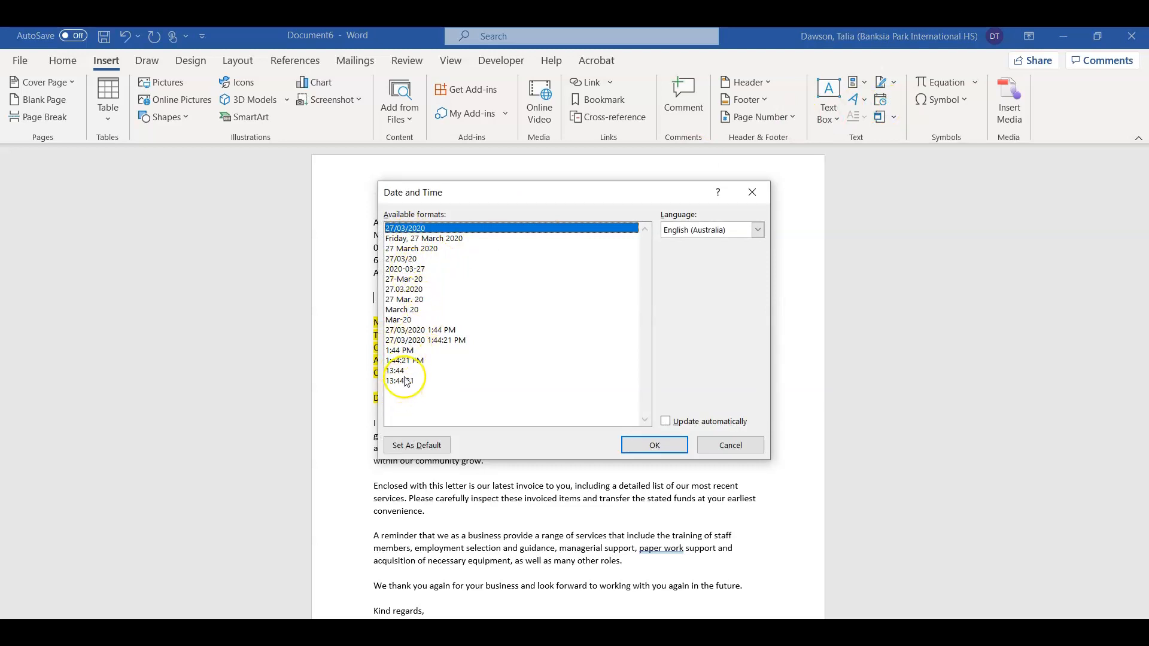
{"action": "left_click", "coordinate": [425, 240]}
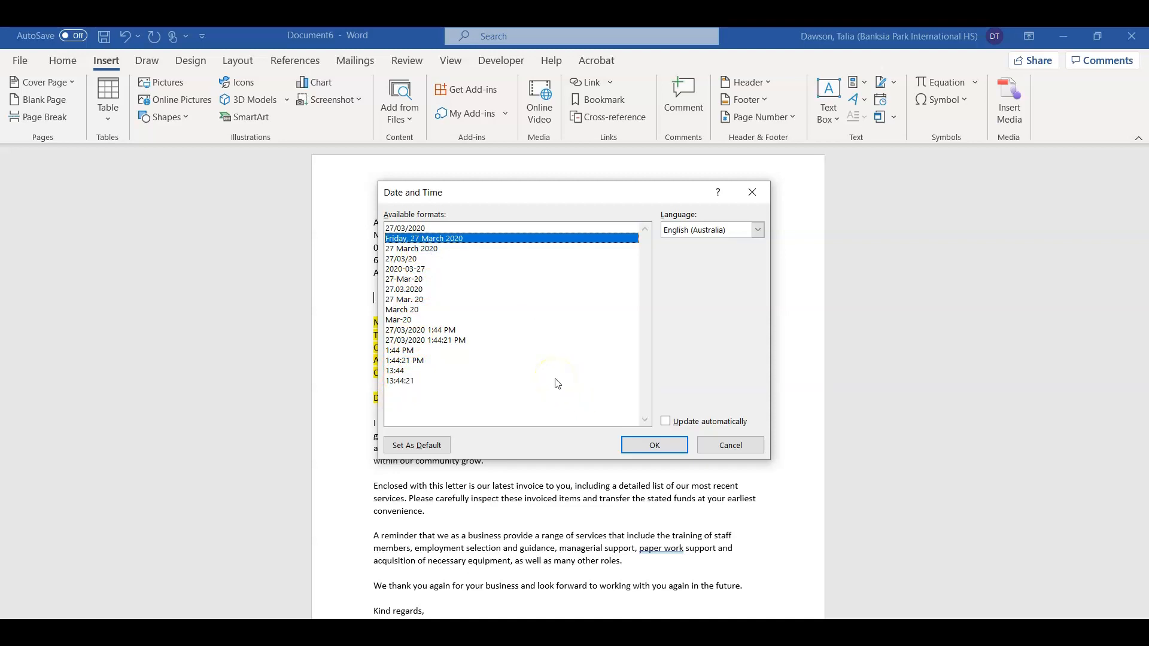
{"action": "left_click", "coordinate": [661, 458]}
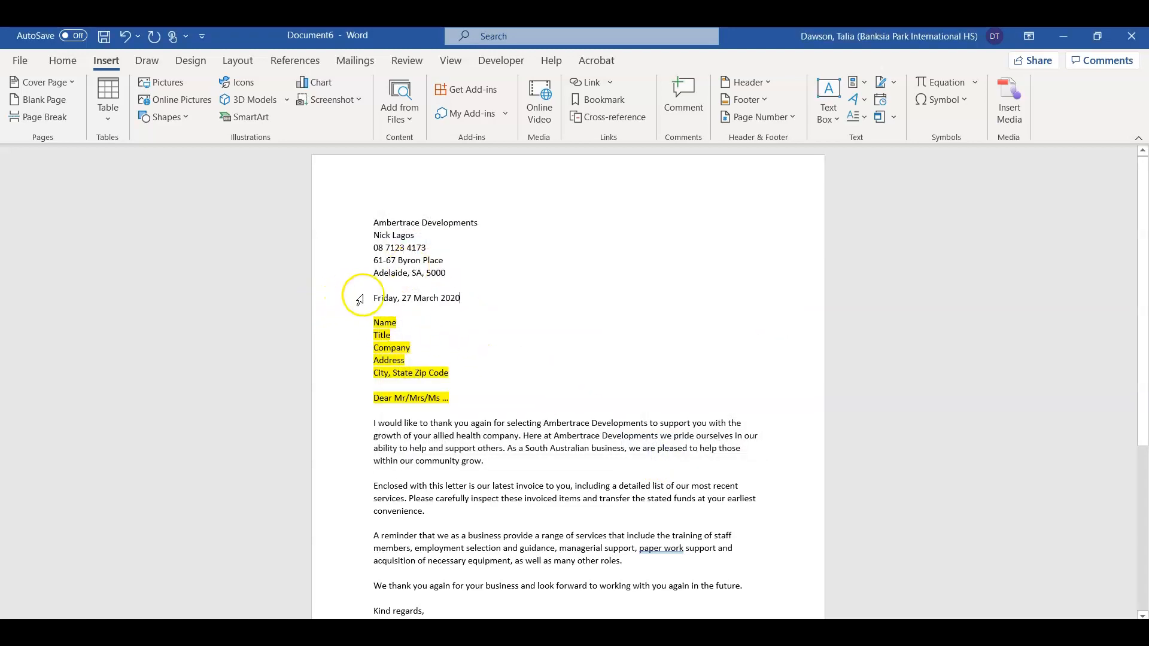
{"action": "left_click_drag", "start_coordinate": [370, 296], "coordinate": [361, 223]}
{"action": "left_click", "coordinate": [460, 310]}
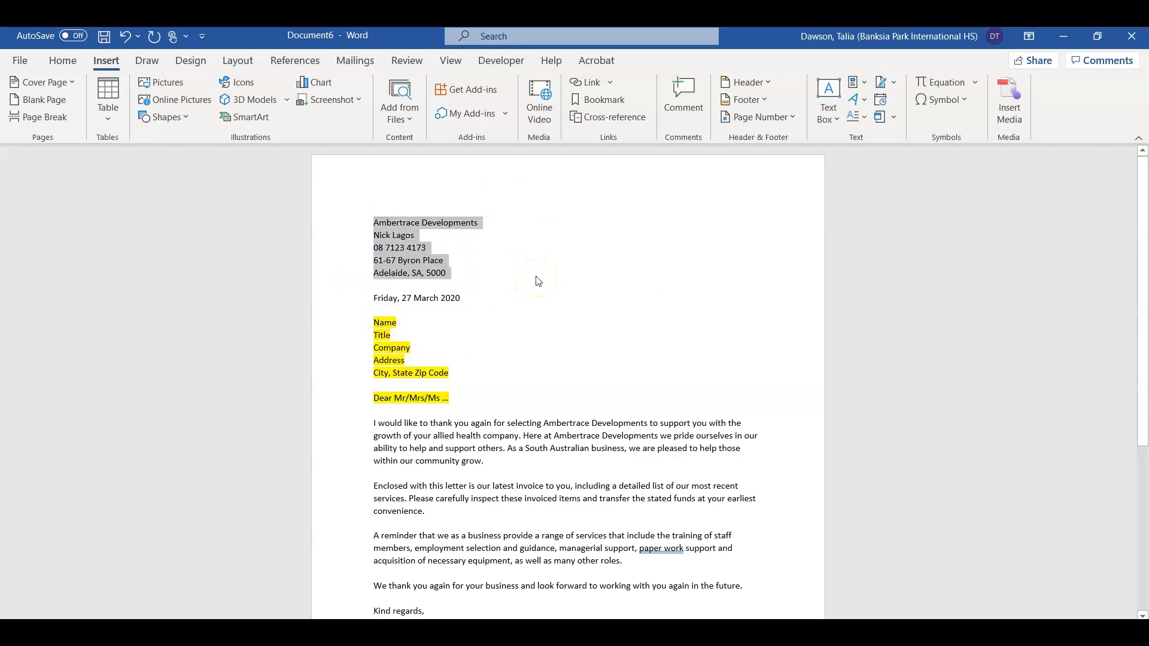
{"action": "left_click", "coordinate": [373, 222]}
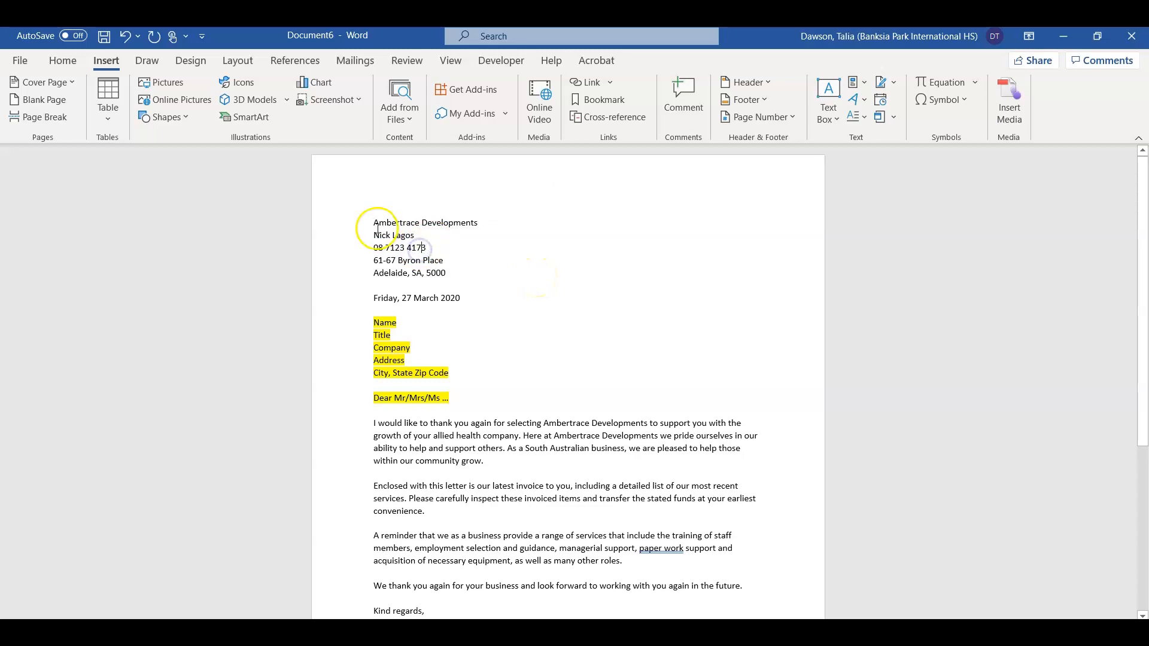
{"action": "left_click_drag", "start_coordinate": [373, 222], "coordinate": [449, 273]}
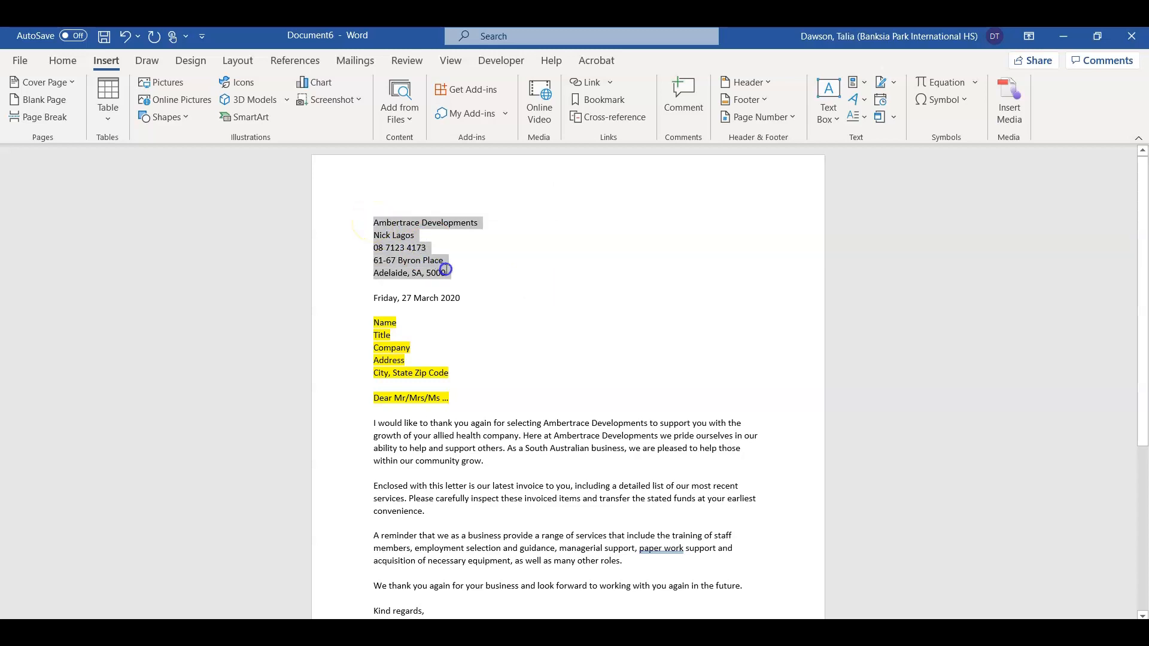
{"action": "left_click", "coordinate": [372, 327]}
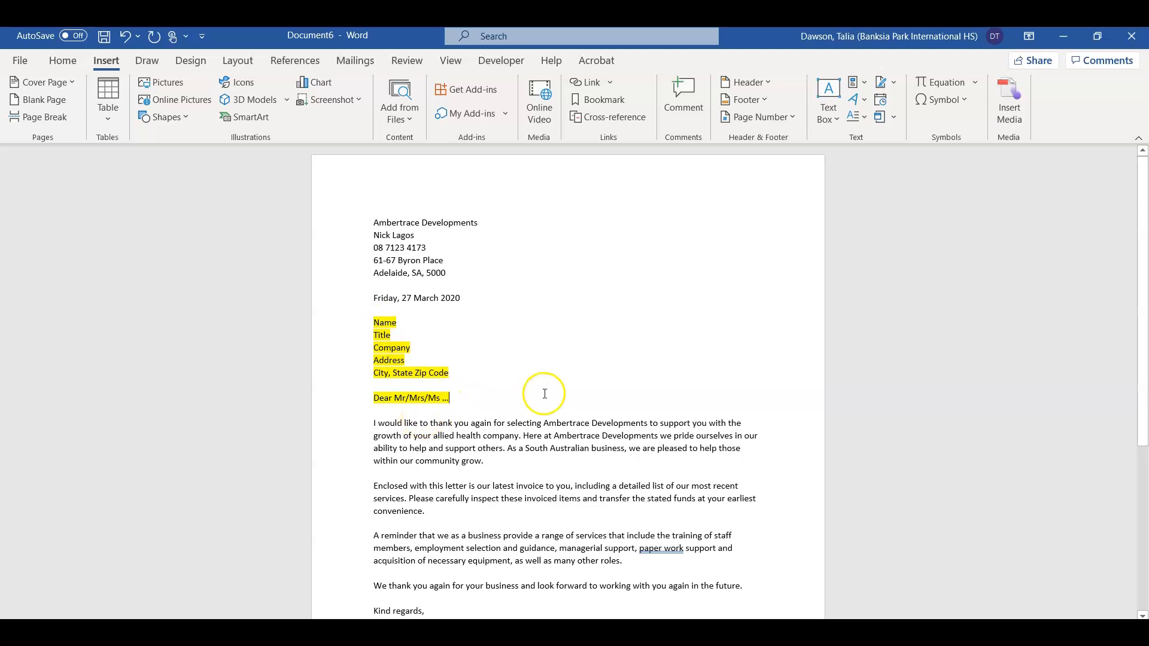
{"action": "scroll", "coordinate": [545, 394], "scroll_direction": "down", "scroll_amount": 3}
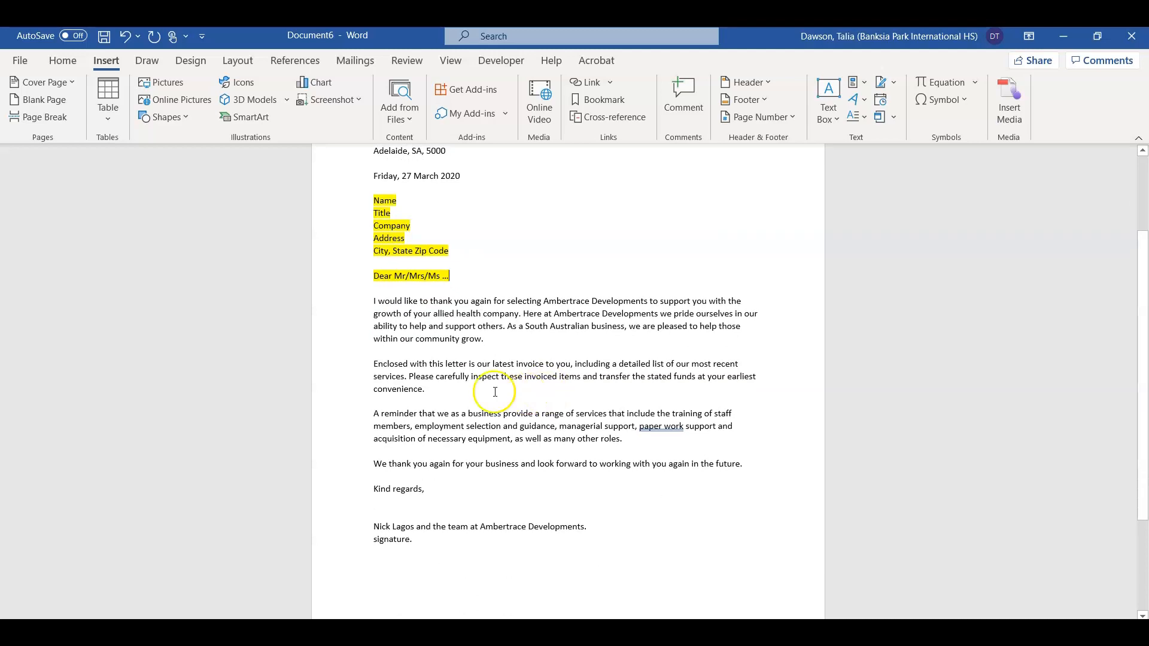
{"action": "left_click", "coordinate": [372, 300]}
{"action": "left_click_drag", "start_coordinate": [372, 300], "coordinate": [425, 500]}
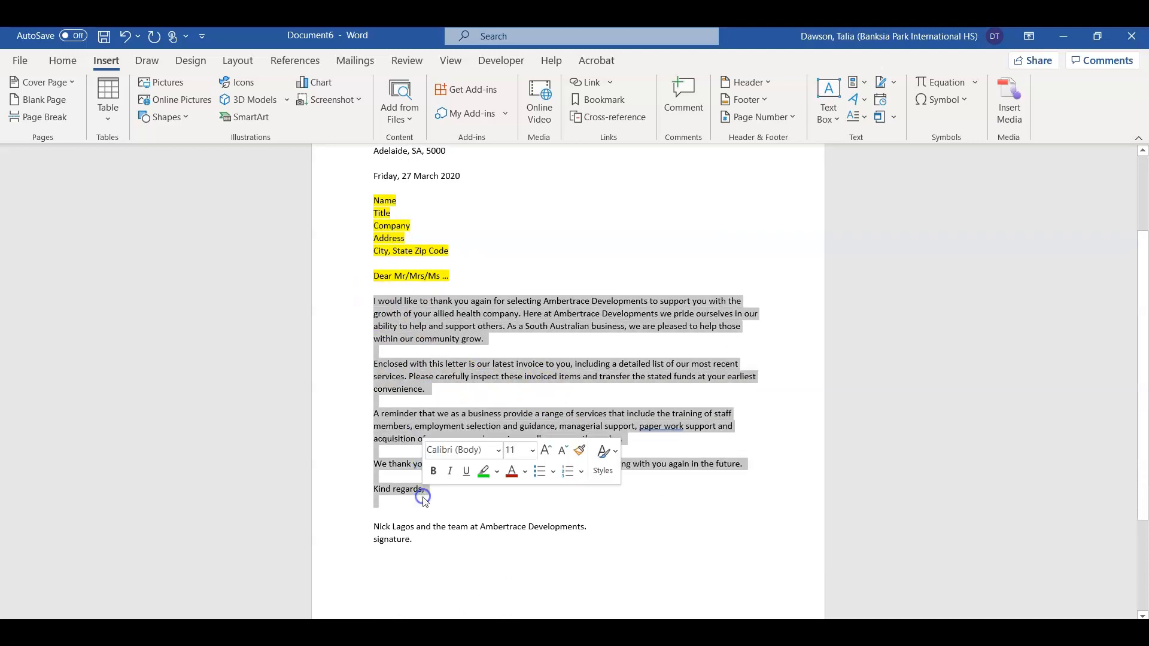
{"action": "left_click", "coordinate": [448, 513]}
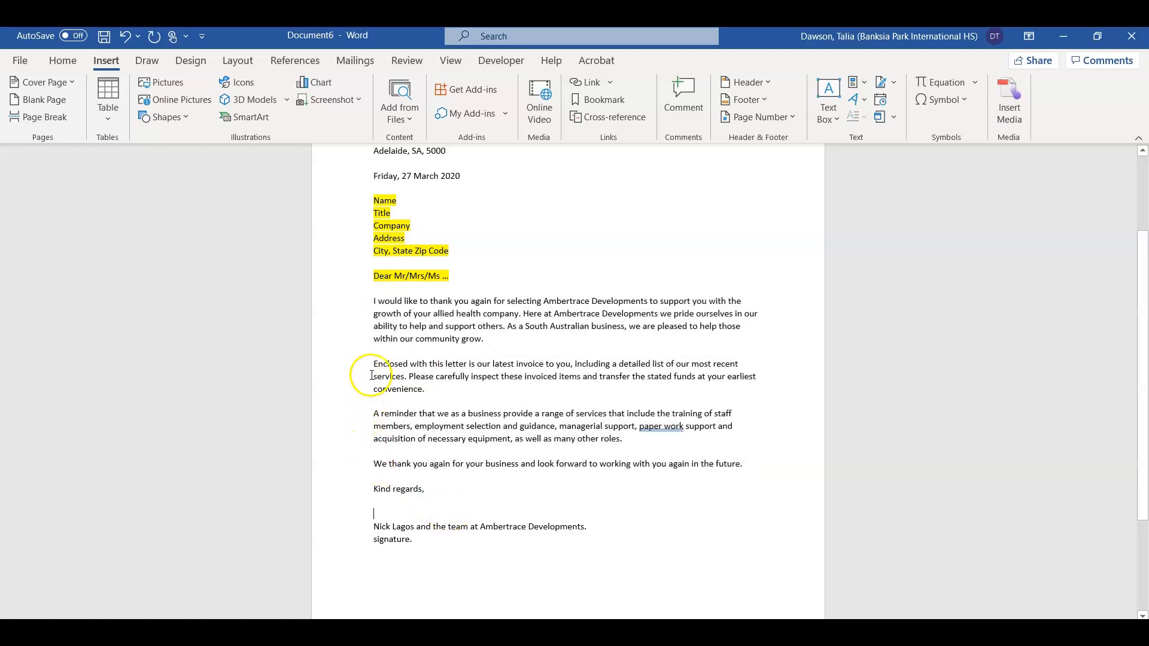
{"action": "left_click", "coordinate": [418, 376]}
{"action": "left_click_drag", "start_coordinate": [439, 401], "coordinate": [441, 396]}
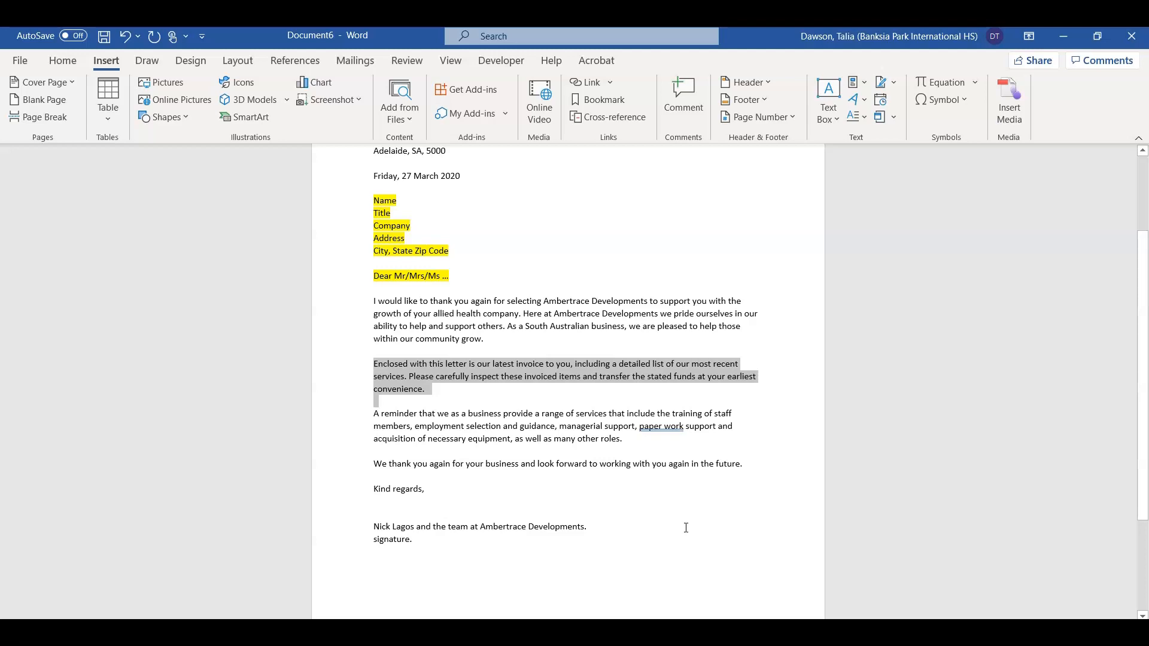
{"action": "left_click", "coordinate": [398, 474]}
{"action": "left_click", "coordinate": [400, 471]}
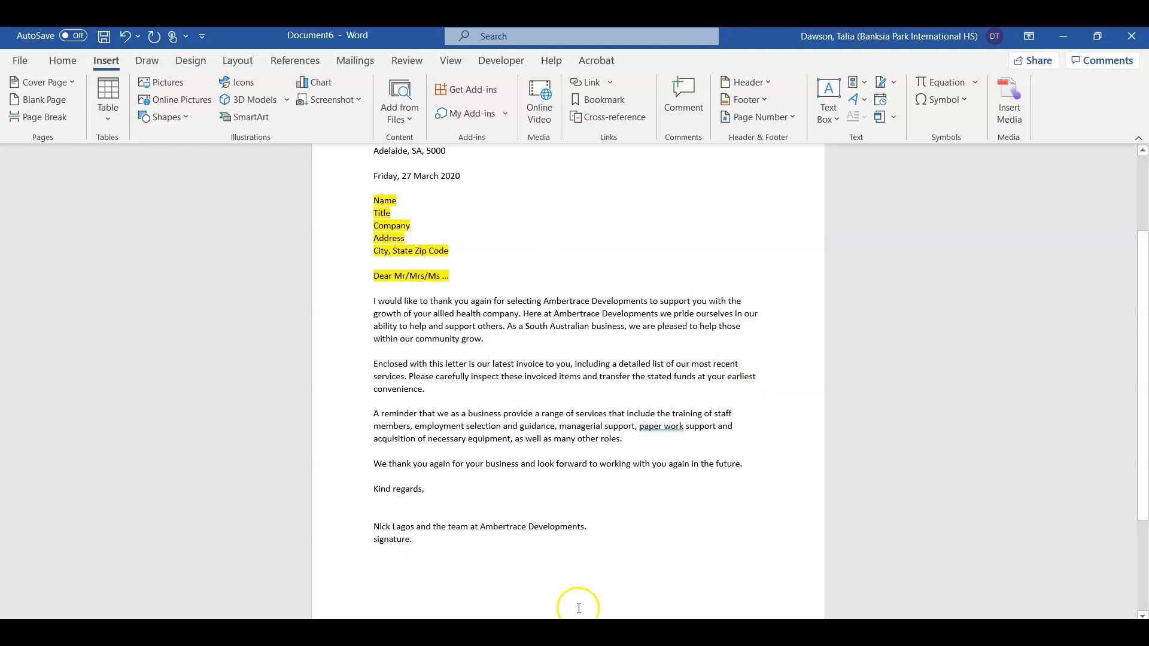
{"action": "left_click_drag", "start_coordinate": [455, 276], "coordinate": [367, 198]}
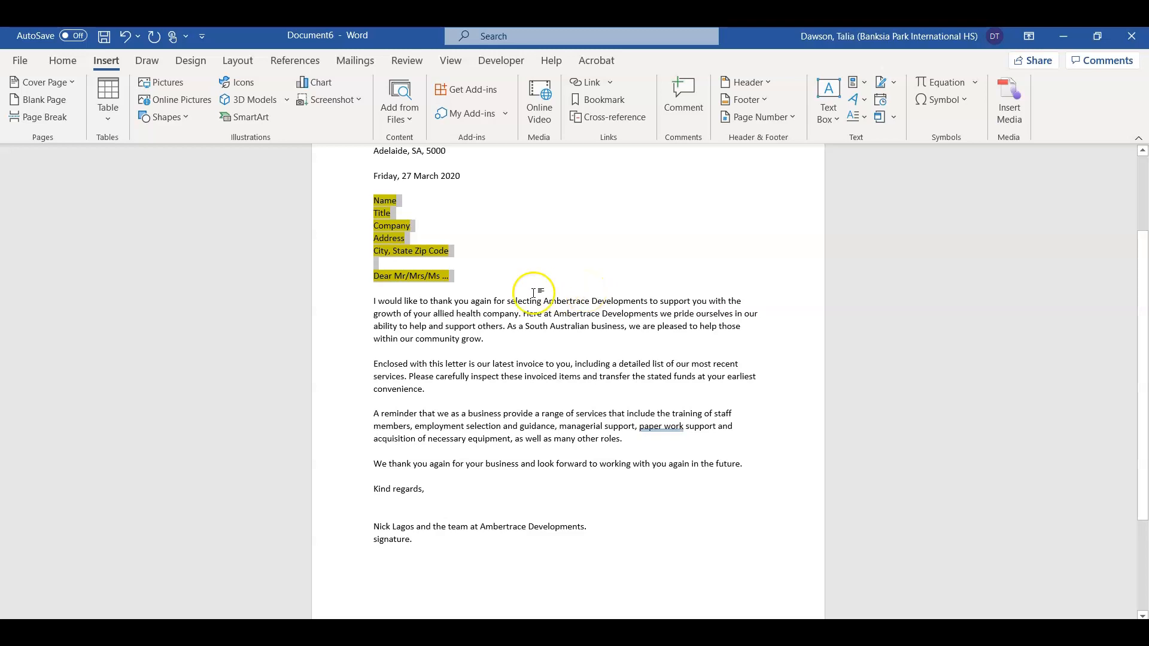
{"action": "left_click", "coordinate": [486, 276]}
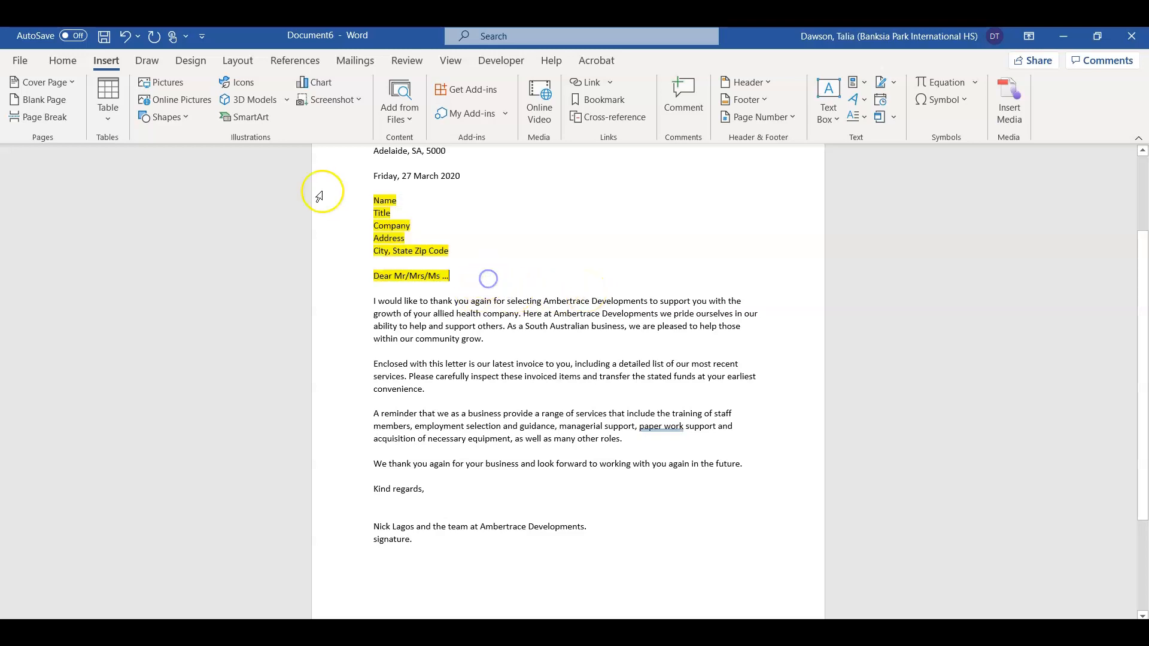
Step: Launch the Step-by-Step Mail Merge Wizard, choose Letters and advance to selecting recipients
{"action": "left_click", "coordinate": [352, 63]}
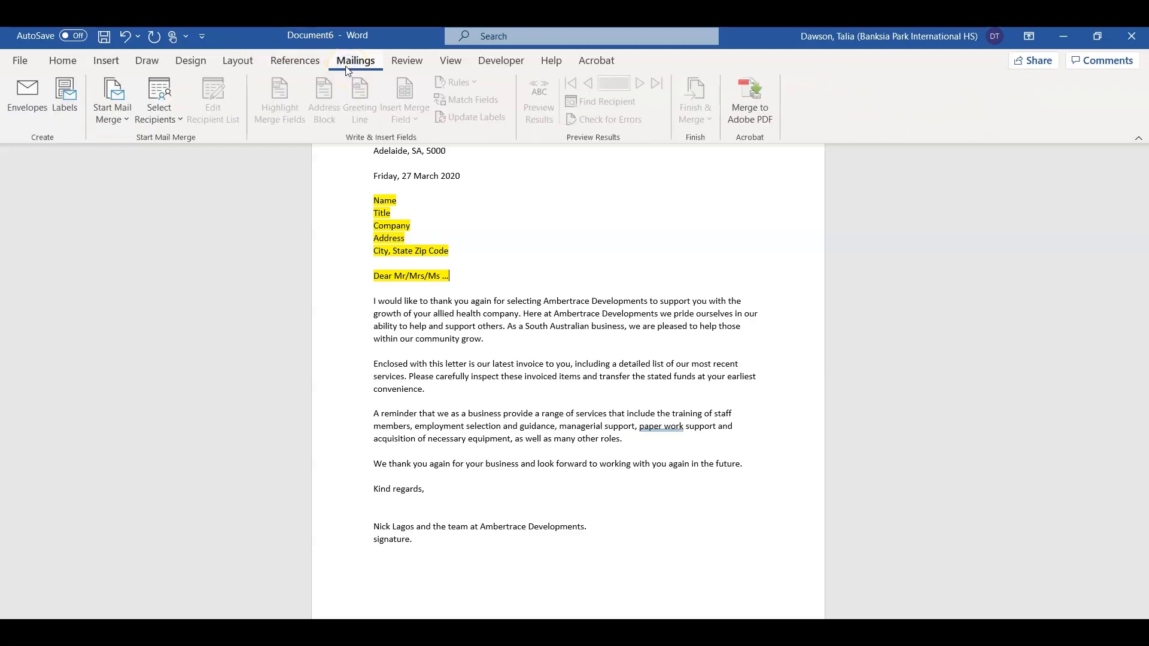
{"action": "left_click", "coordinate": [106, 114]}
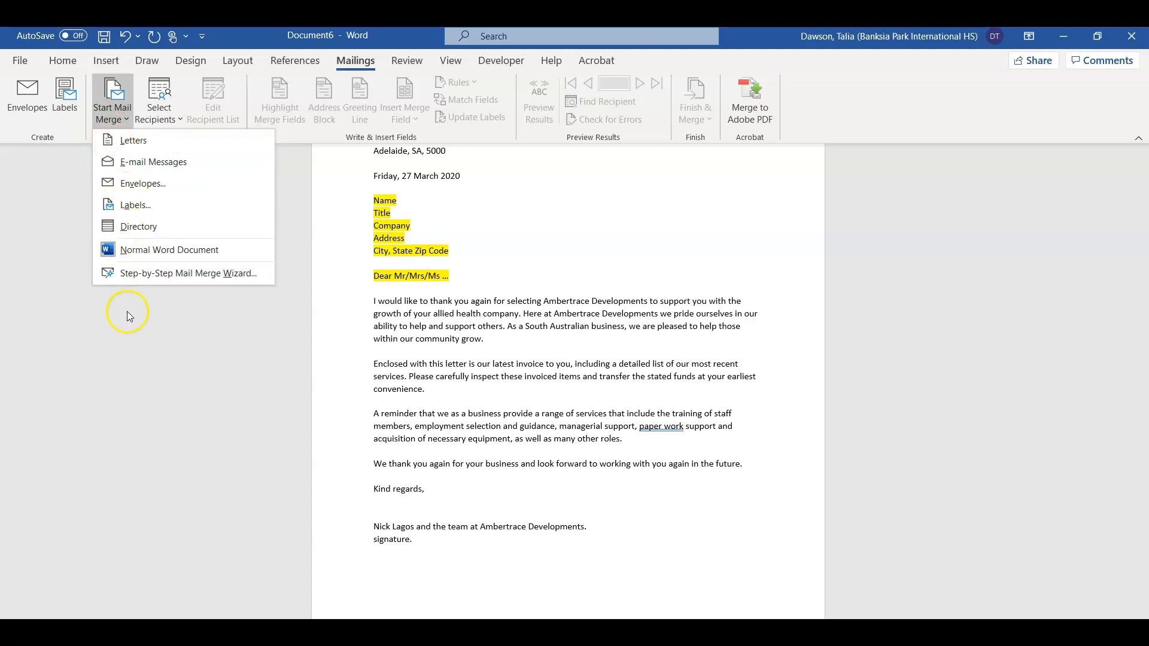
{"action": "left_click", "coordinate": [133, 277]}
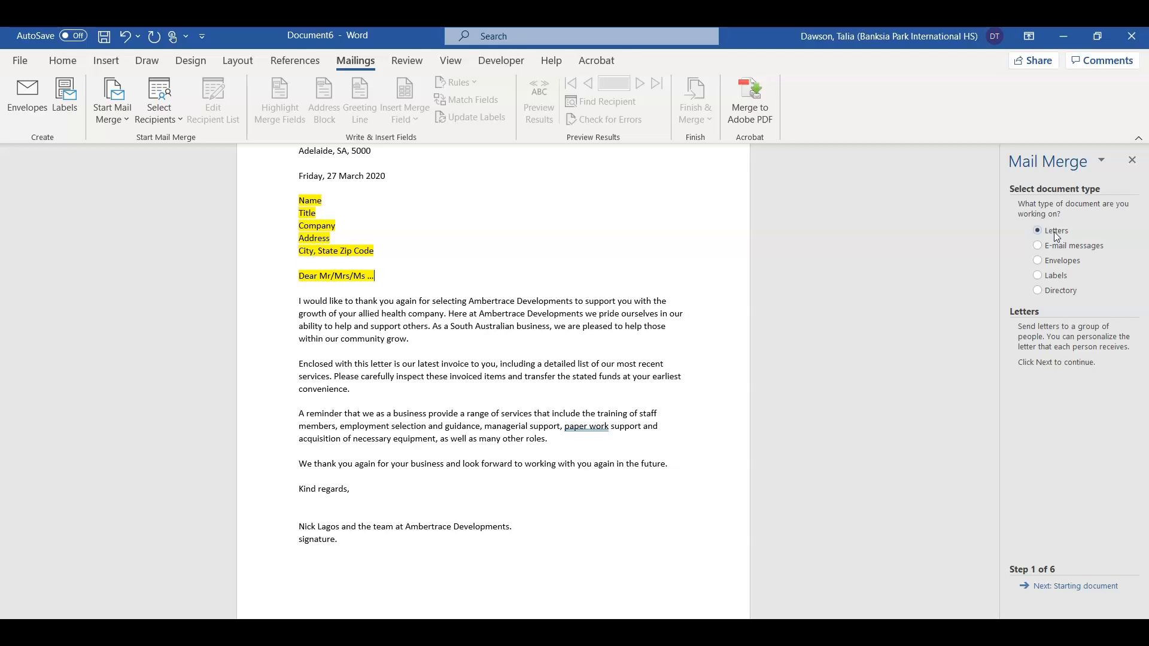
{"action": "left_click", "coordinate": [1054, 263]}
{"action": "left_click", "coordinate": [1058, 587]}
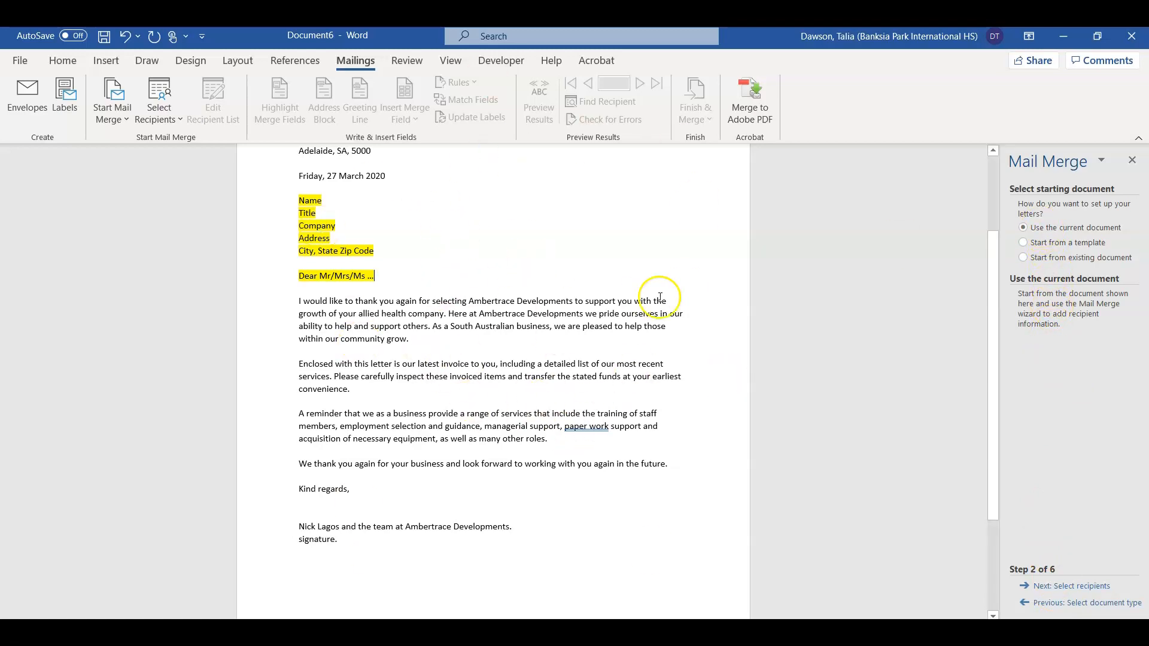
{"action": "left_click", "coordinate": [1097, 587]}
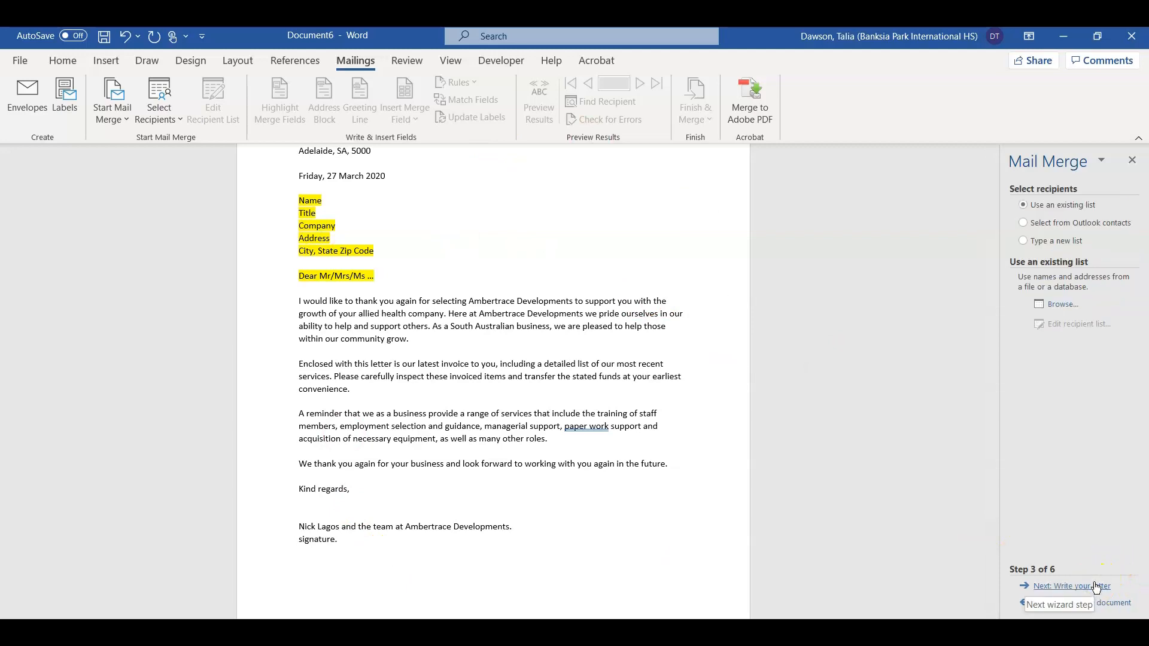
Step: Choose 'Type a new list' as the recipient source
{"action": "left_click", "coordinate": [1069, 246]}
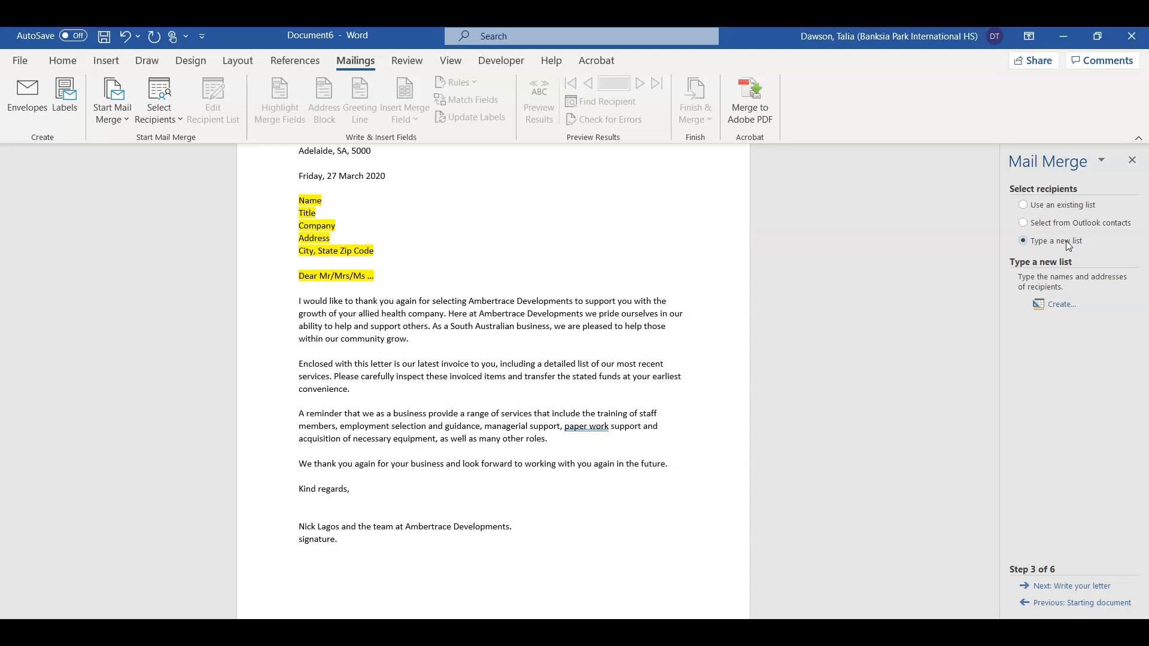
Step: Create a new address list with the first recipient's title, names and company Banksia Park International High School
{"action": "left_click", "coordinate": [1042, 305]}
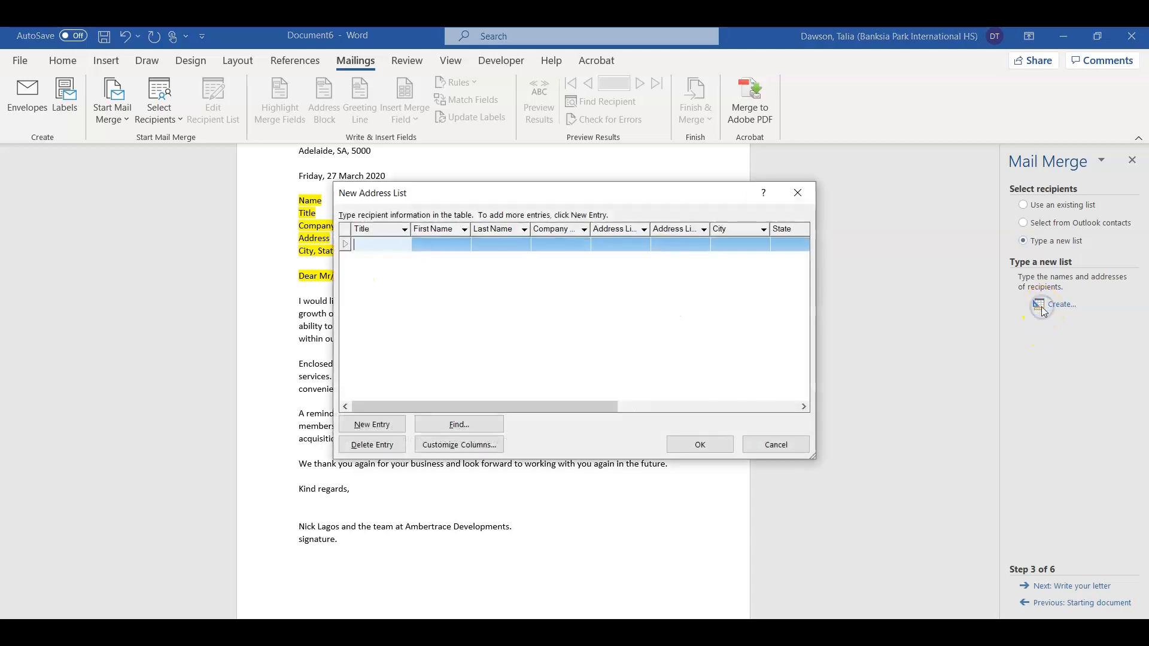
{"action": "type", "text": "Mr"}
{"action": "key", "text": "Tab"}
{"action": "key", "text": "Tab"}
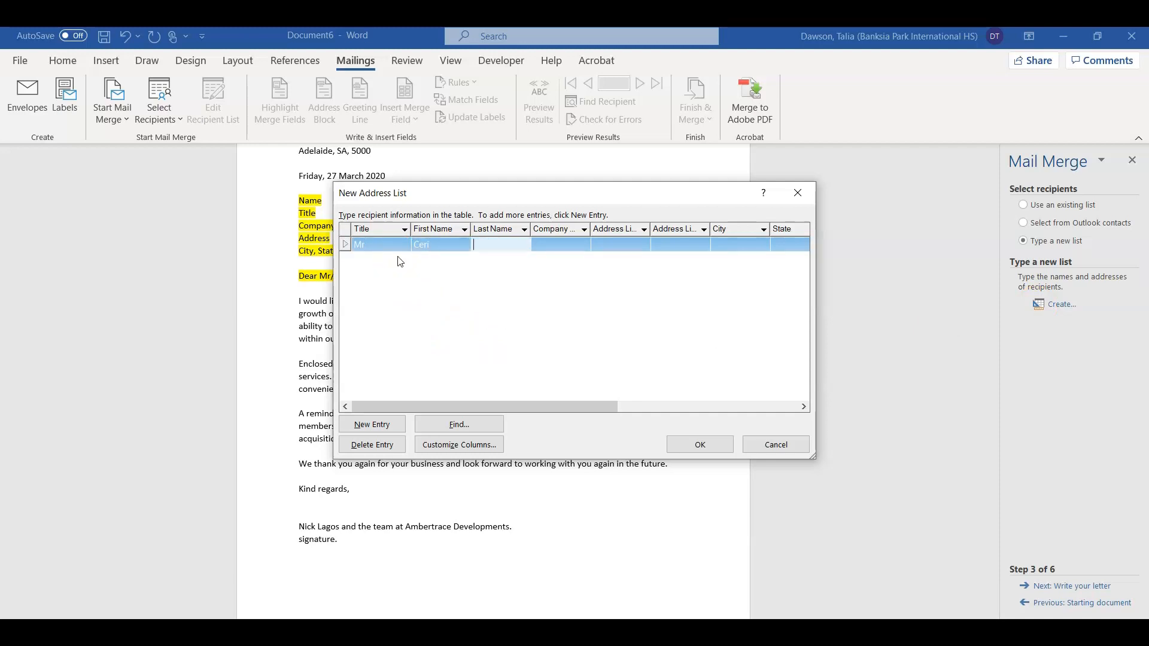
{"action": "key", "text": "Tab"}
{"action": "type", "text": "Banksia"}
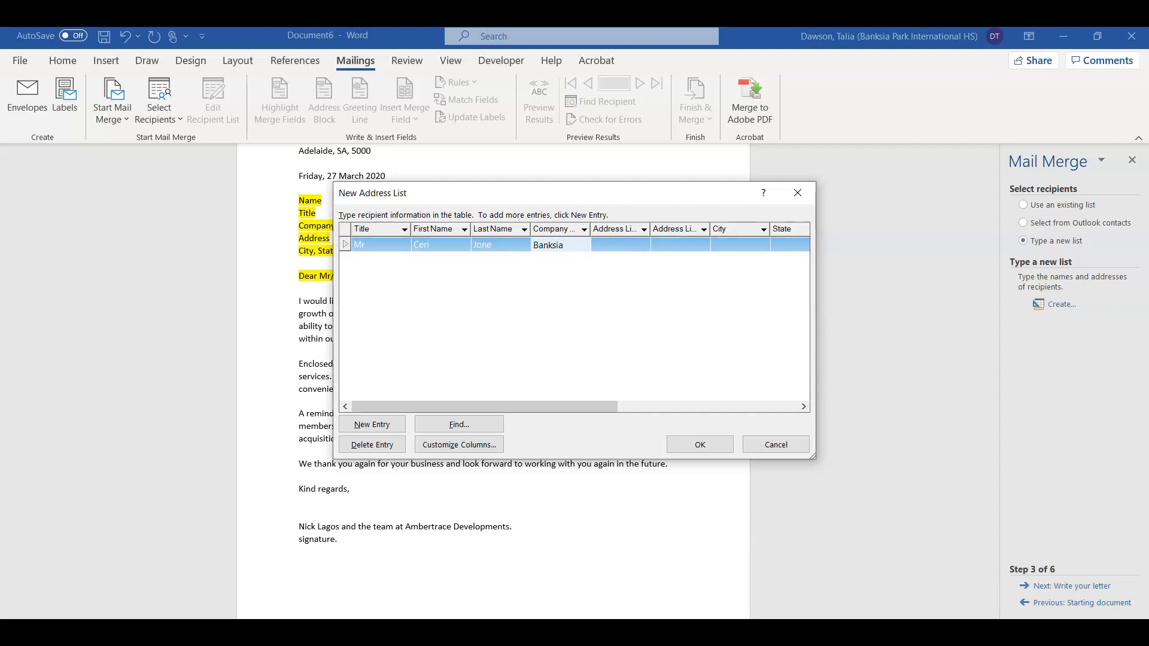
{"action": "type", "text": " Park International Highsch"}
{"action": "key", "text": "BackSpace"}
{"action": "key", "text": "BackSpace"}
{"action": "type", "text": "School"}
Step: Complete the first recipient's remaining fields and start a second recipient entry
{"action": "key", "text": "Tab"}
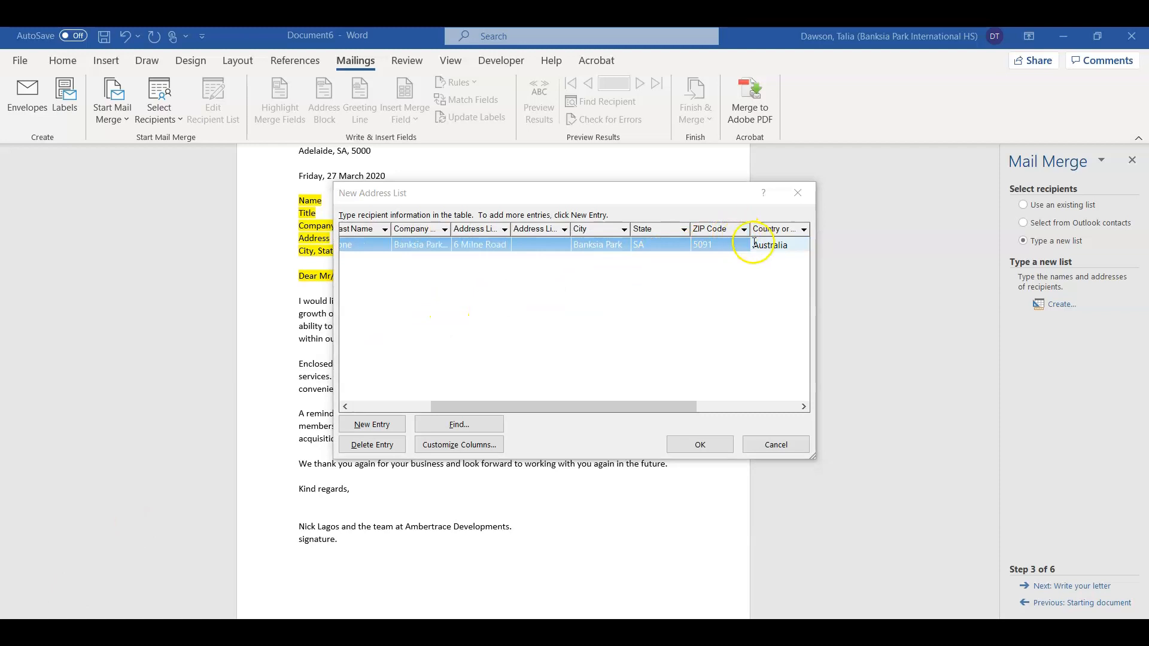
{"action": "key", "text": "Tab"}
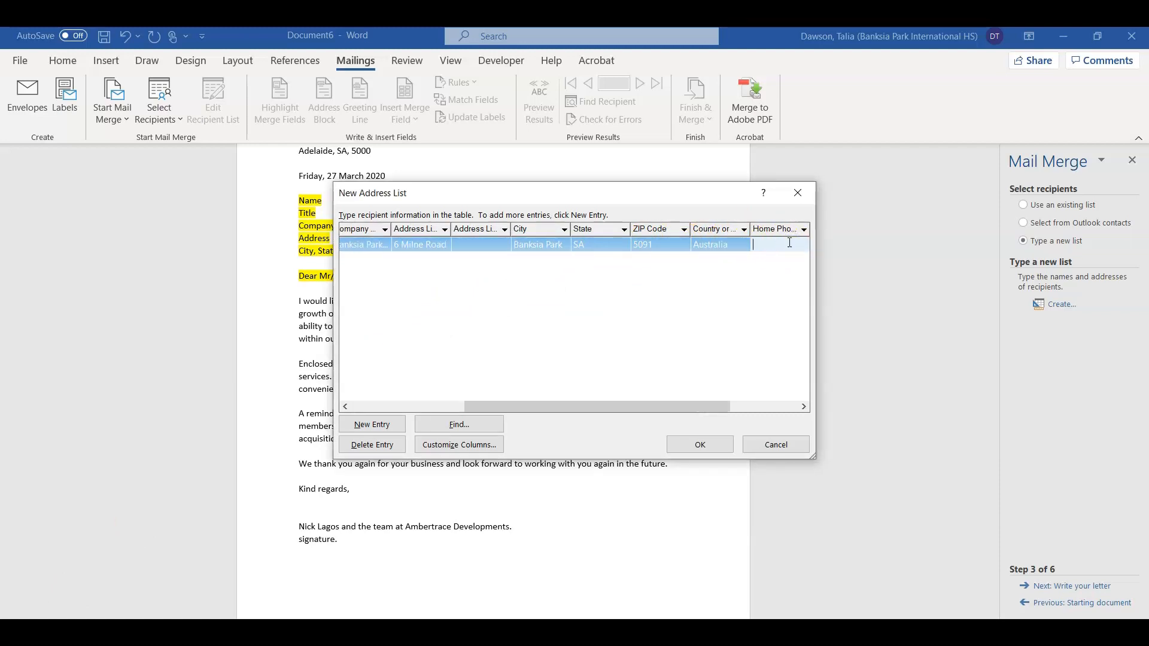
{"action": "key", "text": "Tab"}
{"action": "key", "text": "Tab"}
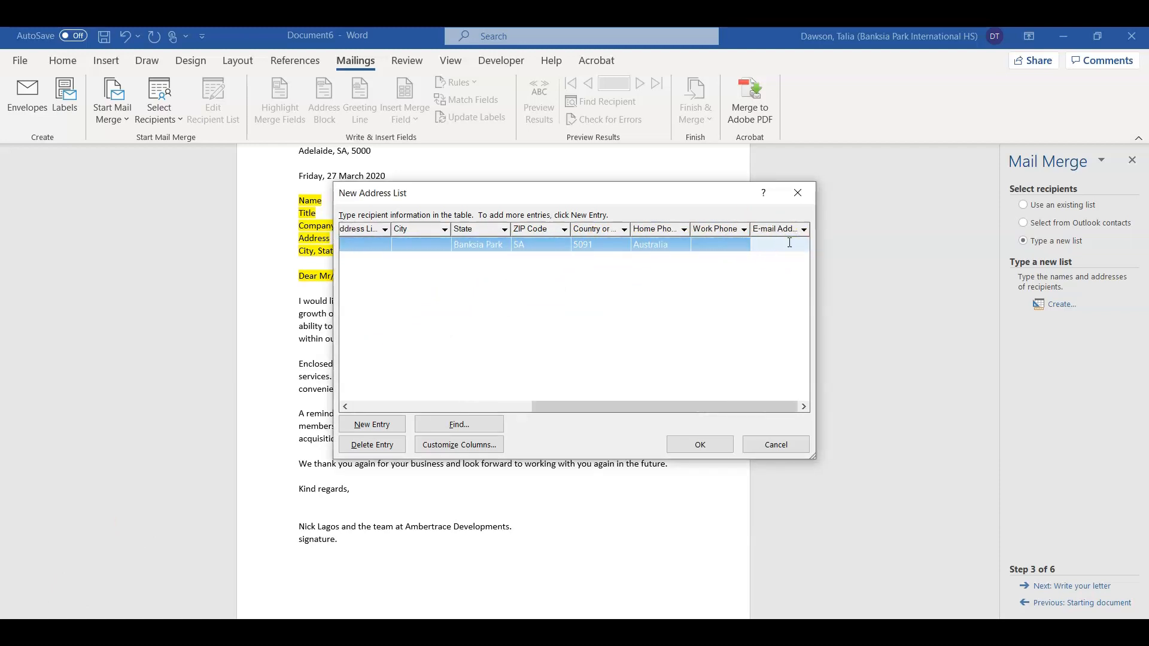
{"action": "key", "text": "Tab"}
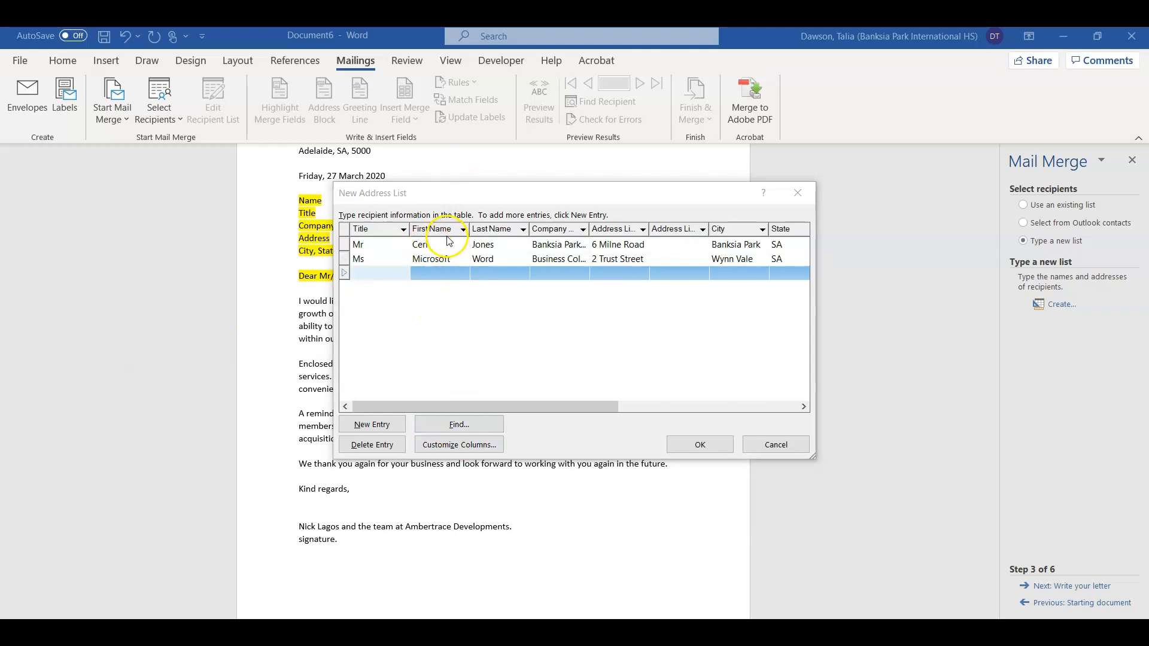
{"action": "left_click_drag", "start_coordinate": [522, 401], "coordinate": [722, 402]}
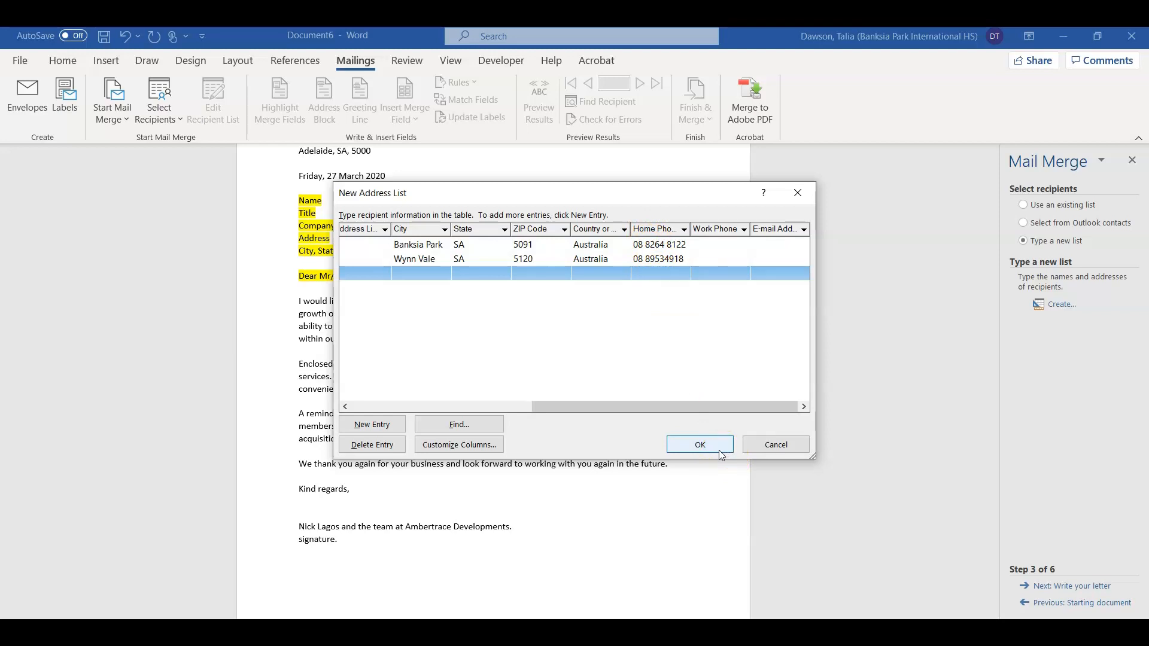
Step: Save the address list as Mail Merge Contacts in the 3. AT1 - Mail Merge and Invoice folder
{"action": "left_click", "coordinate": [700, 445]}
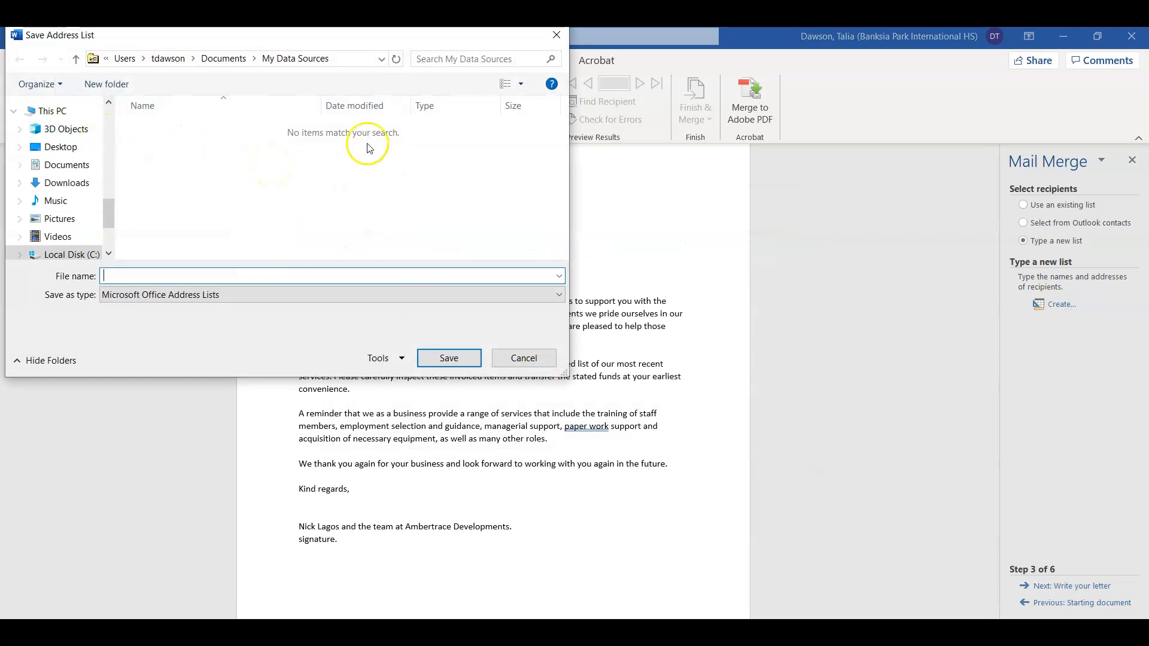
{"action": "left_click_drag", "start_coordinate": [110, 218], "coordinate": [106, 163]}
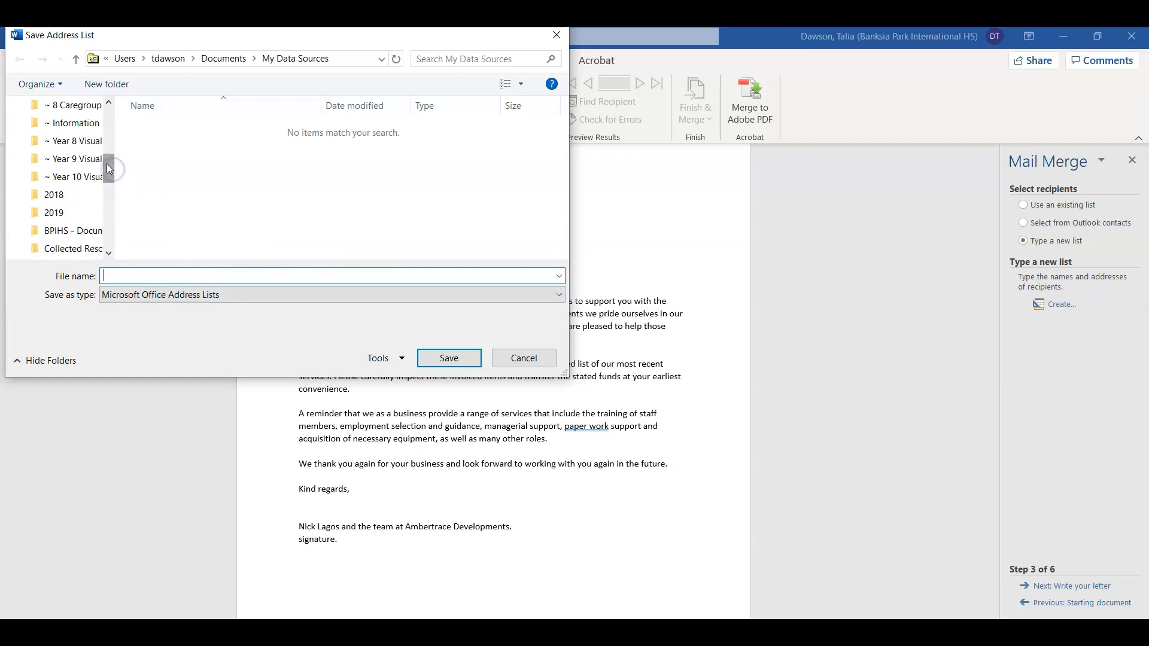
{"action": "left_click", "coordinate": [77, 122]}
{"action": "double_click", "coordinate": [204, 146]}
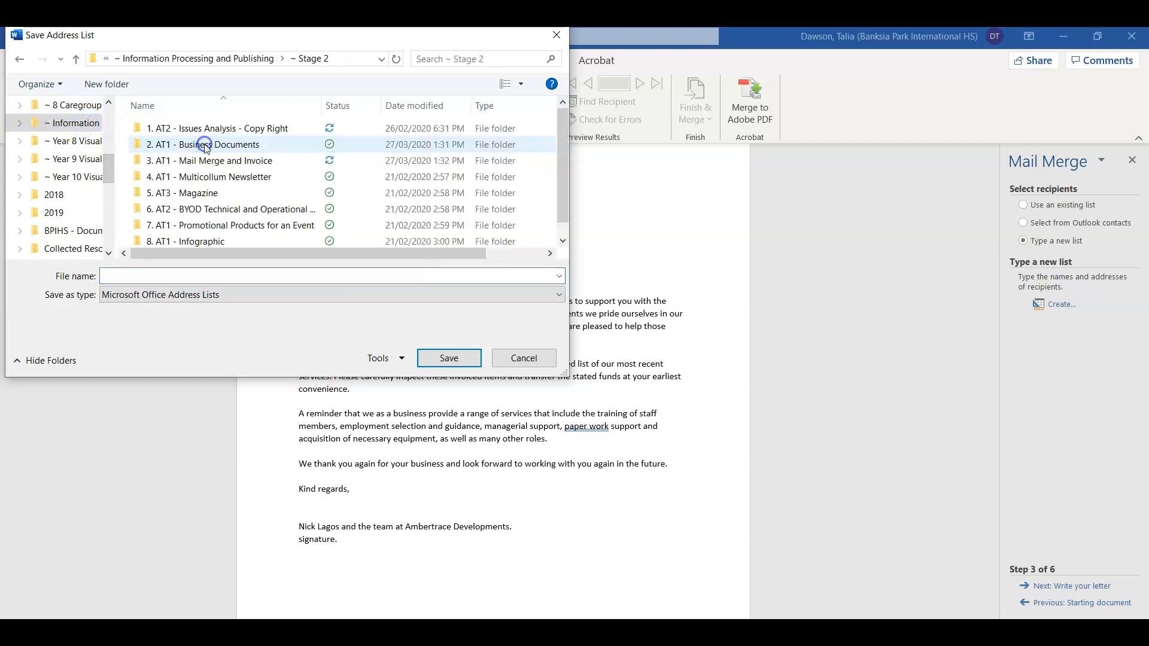
{"action": "double_click", "coordinate": [207, 161]}
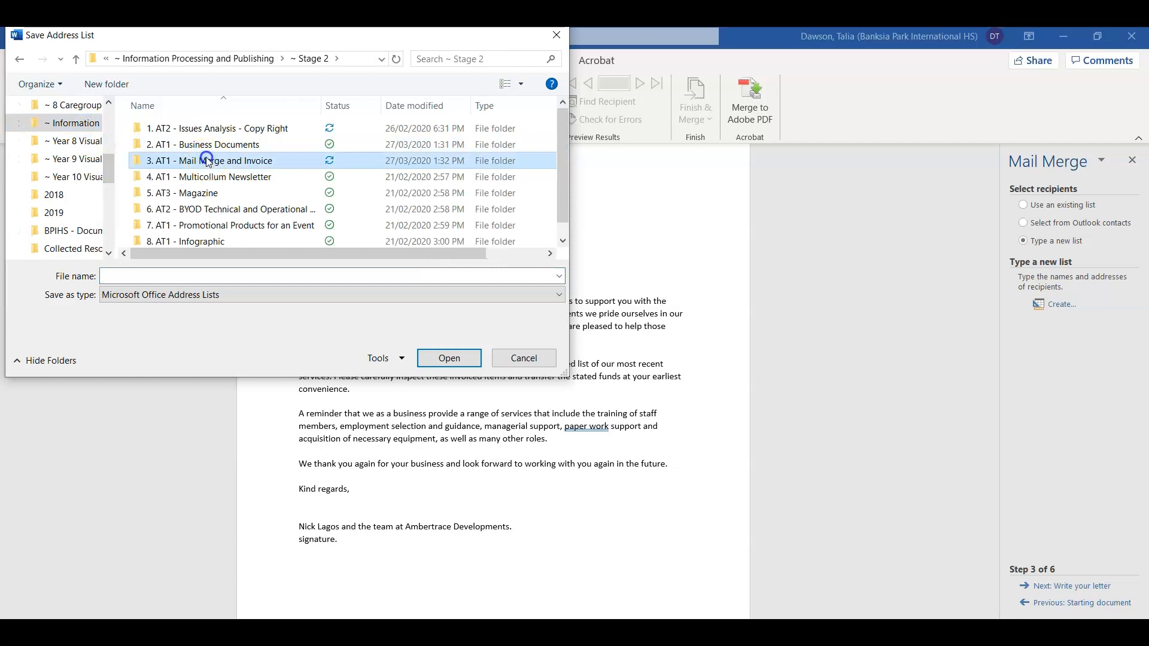
{"action": "left_click", "coordinate": [182, 282]}
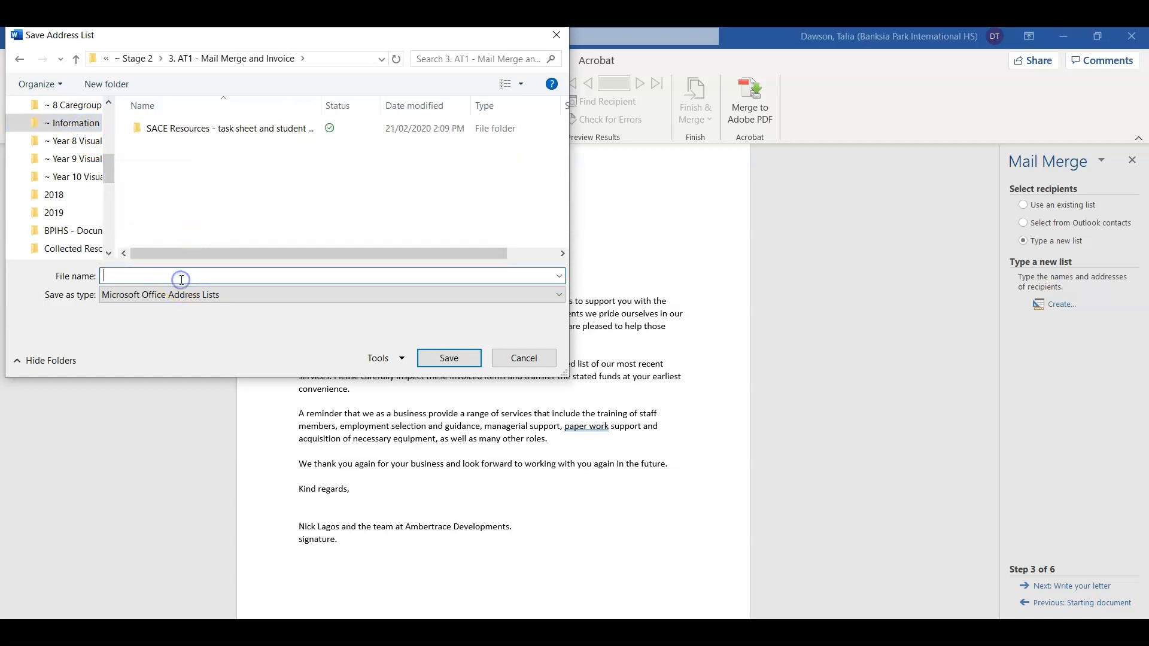
{"action": "type", "text": "Mail Merger Contacts"}
{"action": "left_click", "coordinate": [450, 358]}
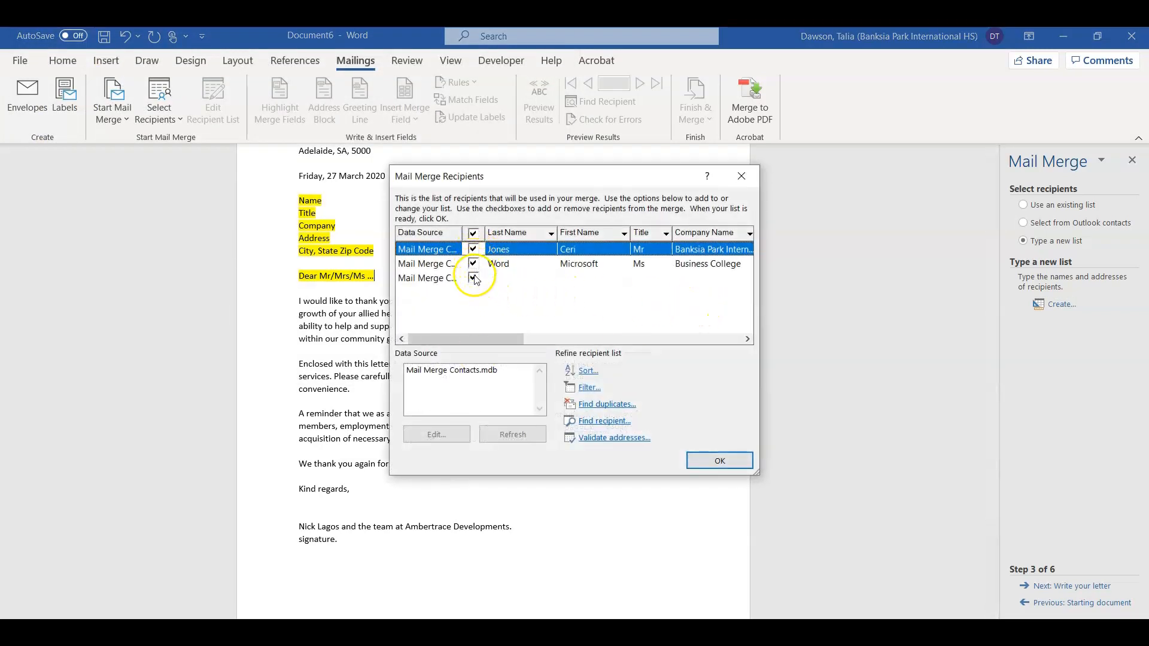
Step: Exclude the empty third recipient, advance to Write your letter, and select the placeholder address lines
{"action": "left_click", "coordinate": [474, 277]}
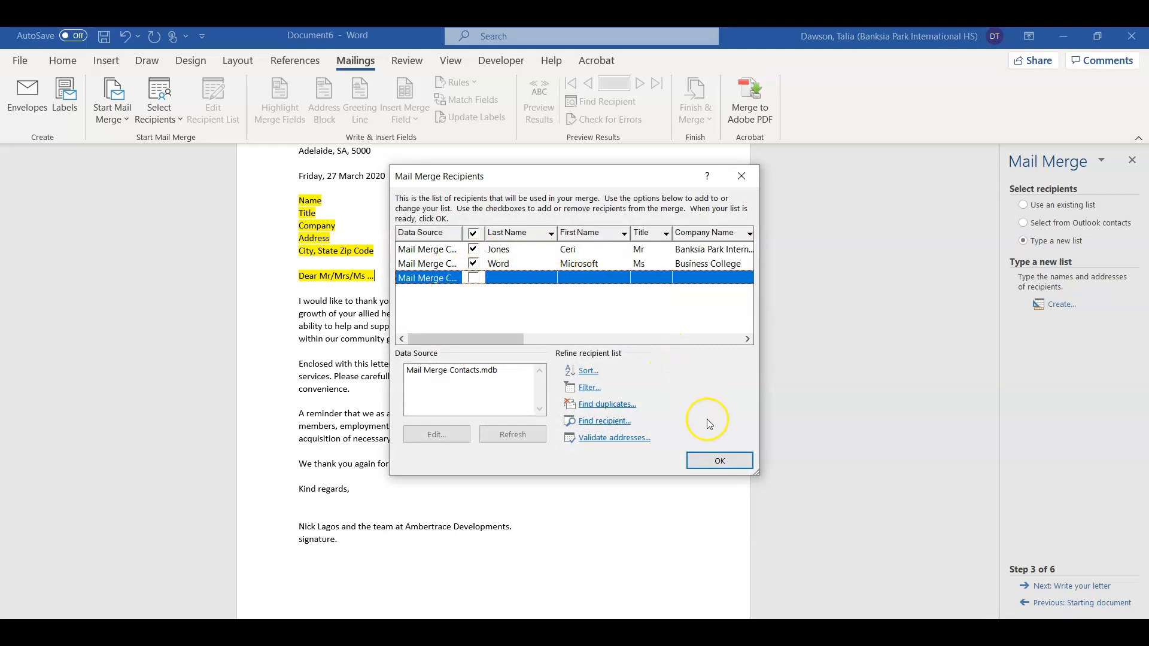
{"action": "left_click", "coordinate": [720, 460]}
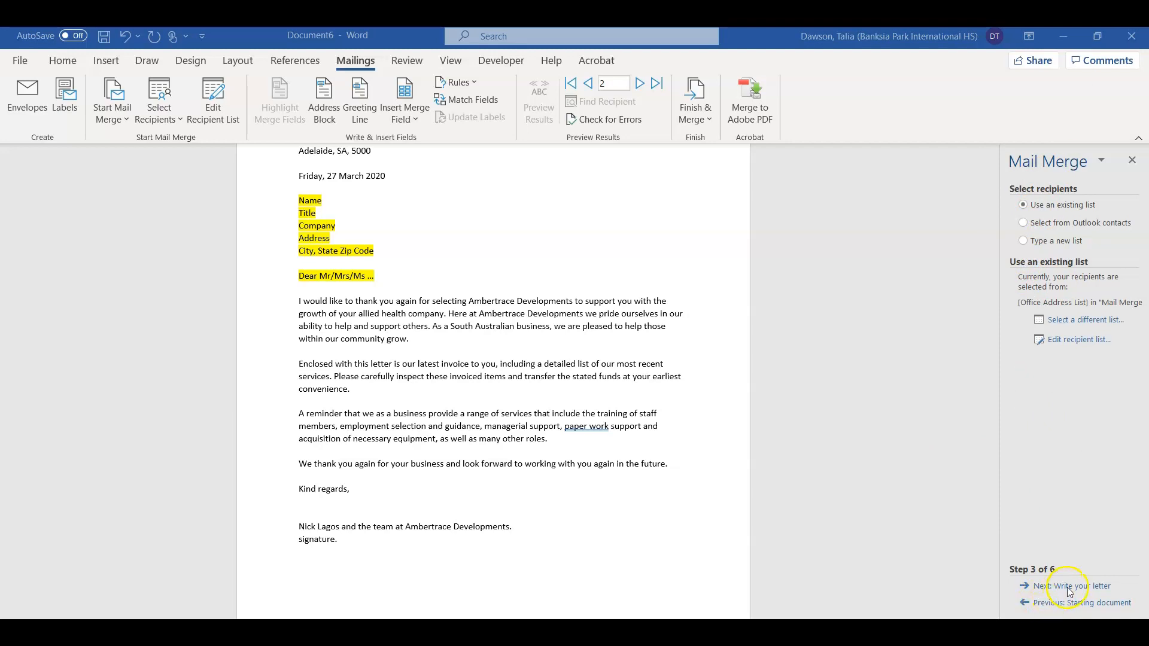
{"action": "left_click", "coordinate": [1101, 587]}
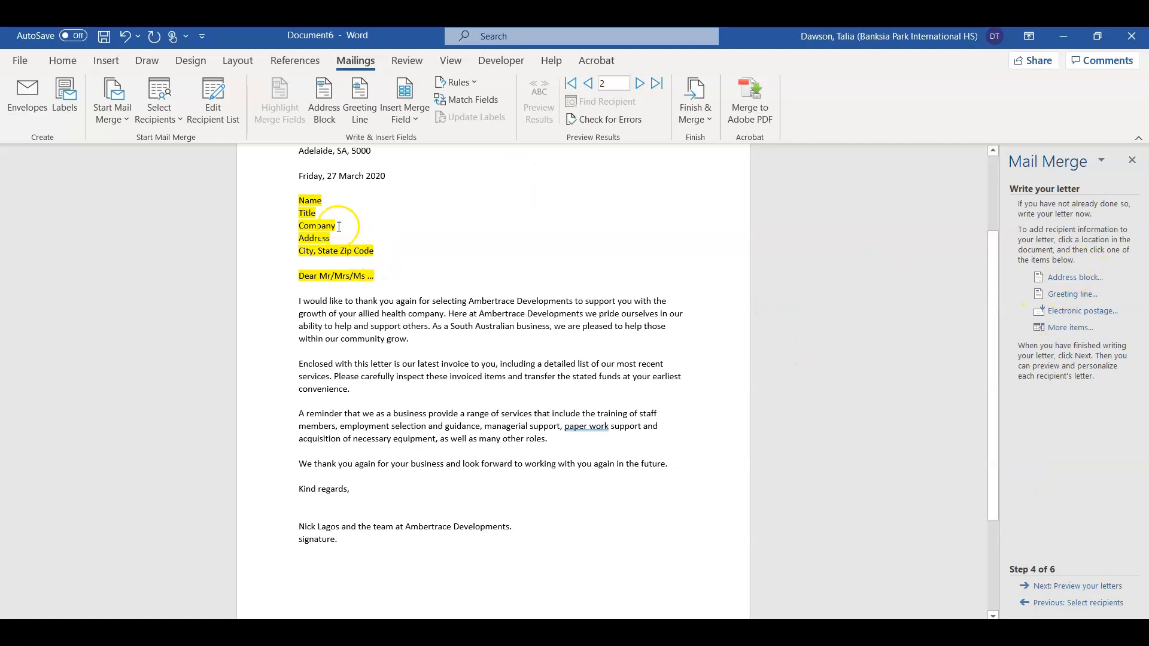
{"action": "left_click", "coordinate": [302, 199]}
{"action": "left_click_drag", "start_coordinate": [302, 199], "coordinate": [385, 246]}
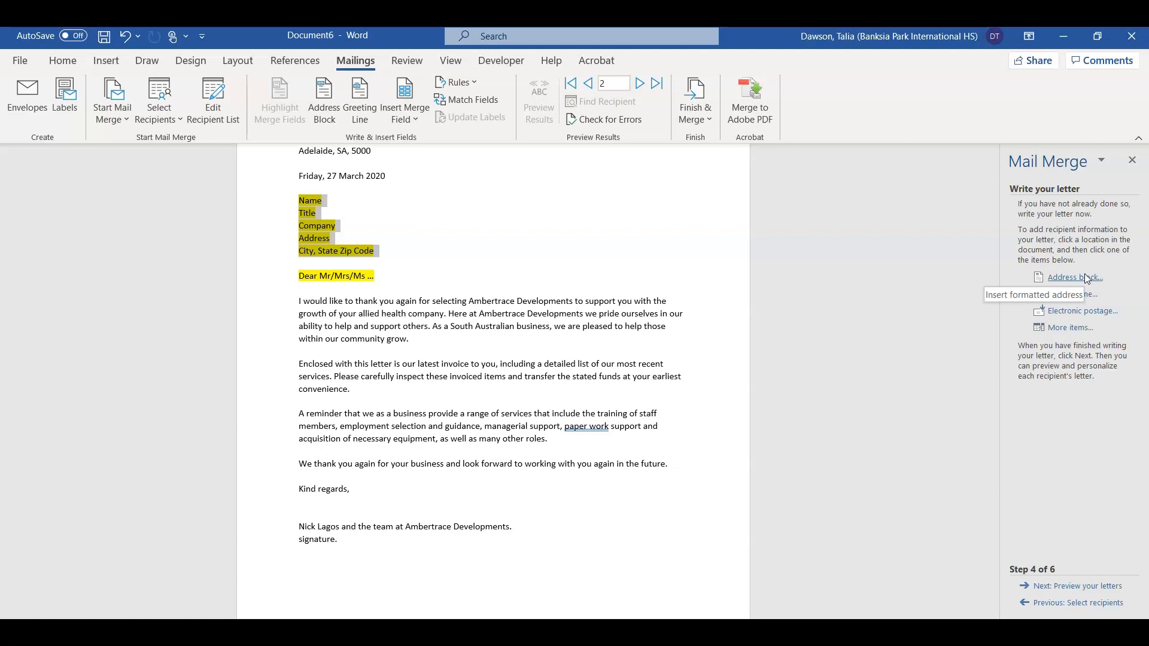
Step: Insert an address block in the 'Mr. Joshua Randall Jr.' name format, previewed on record 1
{"action": "left_click", "coordinate": [1087, 278]}
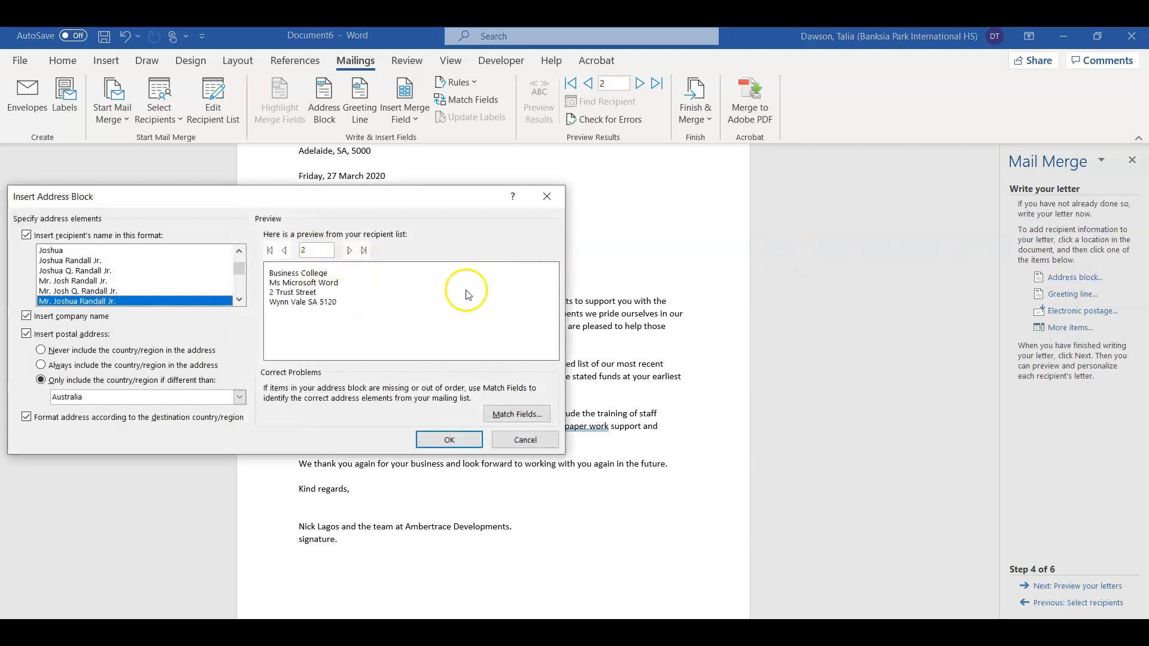
{"action": "left_click", "coordinate": [69, 251]}
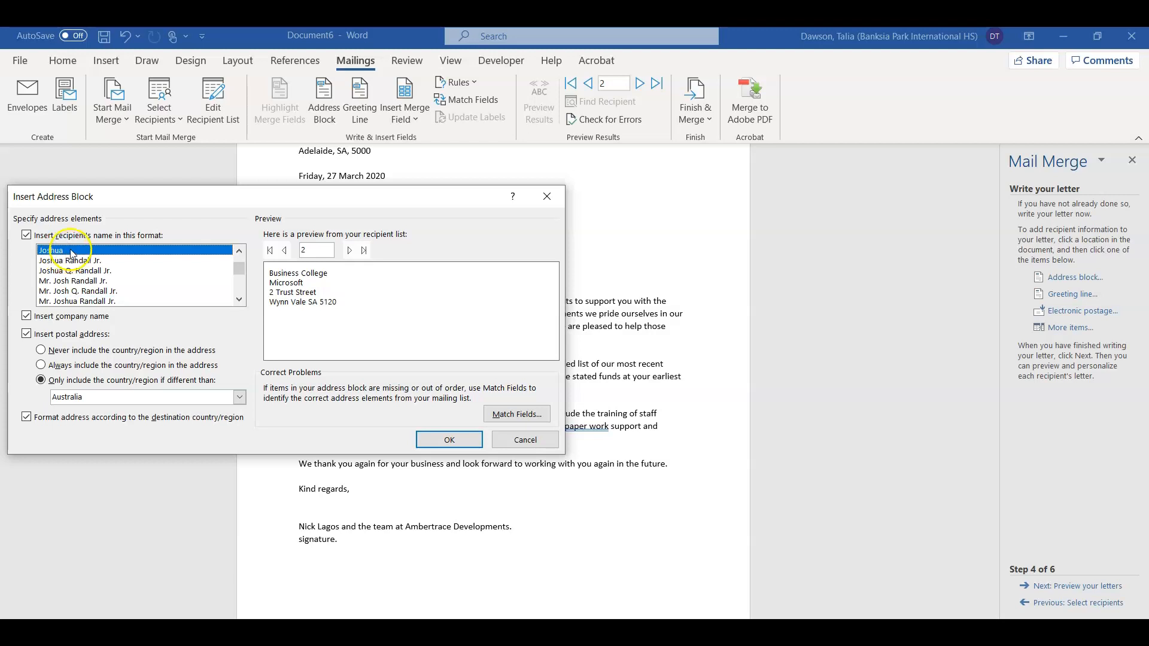
{"action": "left_click", "coordinate": [70, 282]}
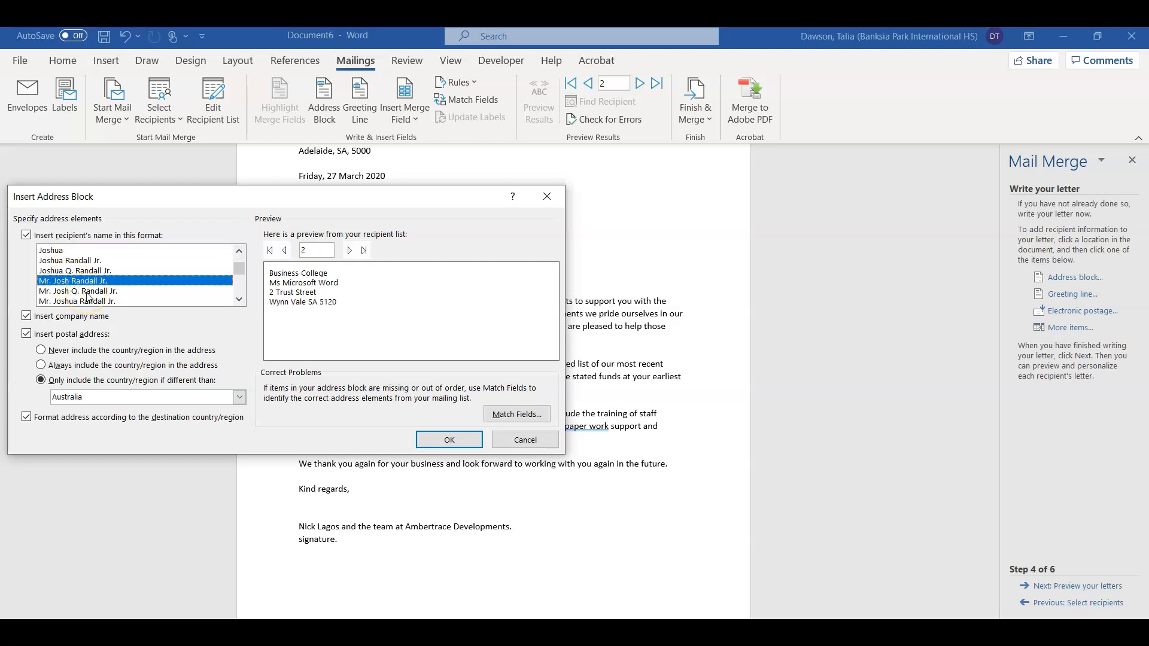
{"action": "left_click", "coordinate": [91, 301]}
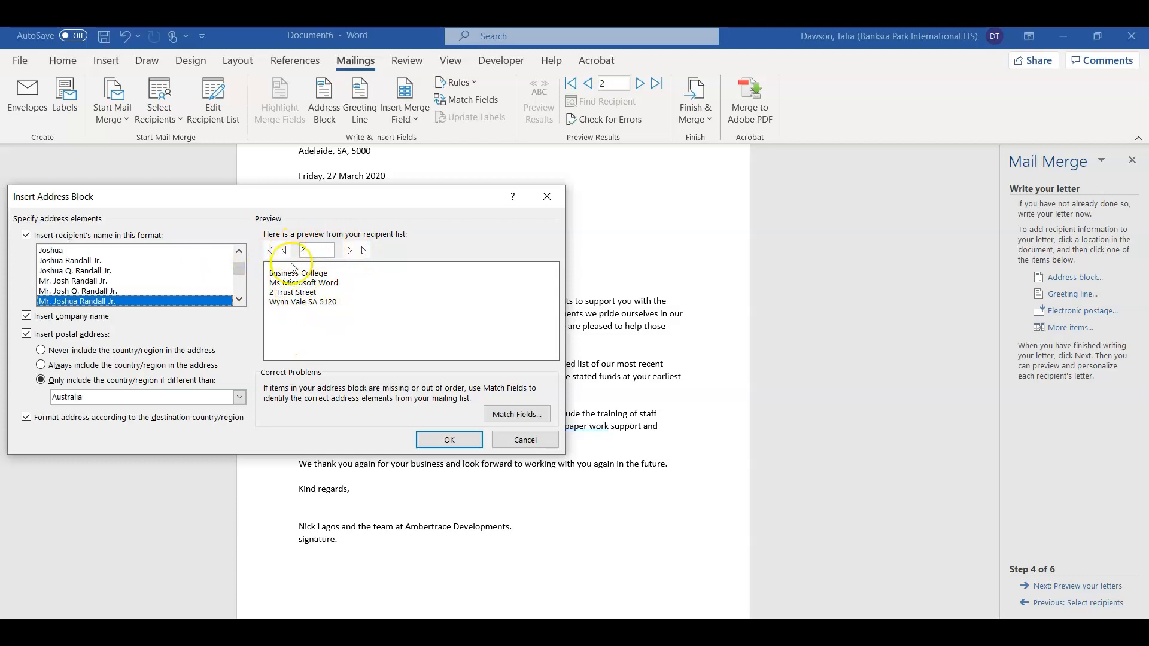
{"action": "left_click", "coordinate": [271, 256]}
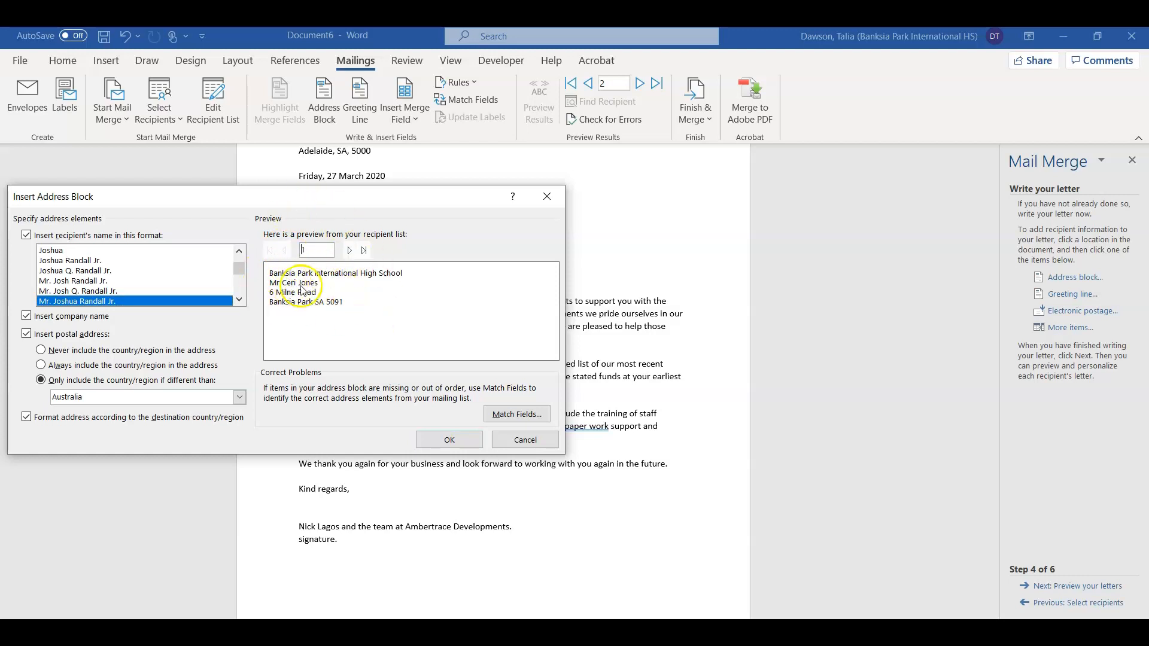
{"action": "left_click", "coordinate": [126, 251]}
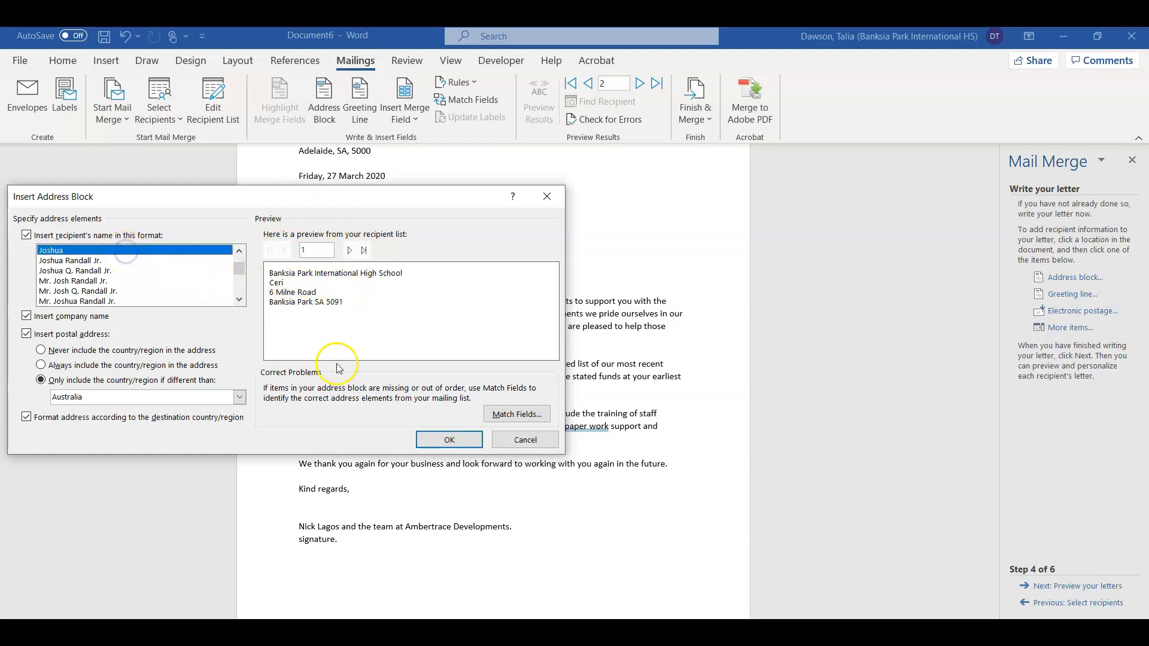
{"action": "left_click", "coordinate": [120, 301]}
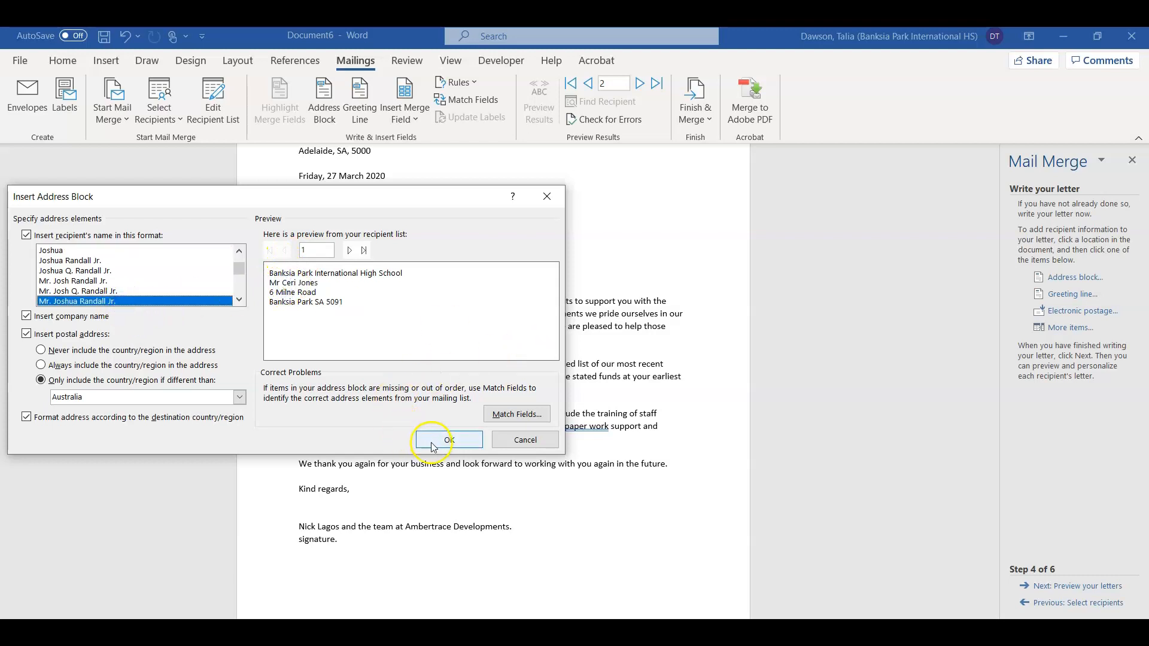
{"action": "left_click", "coordinate": [449, 440]}
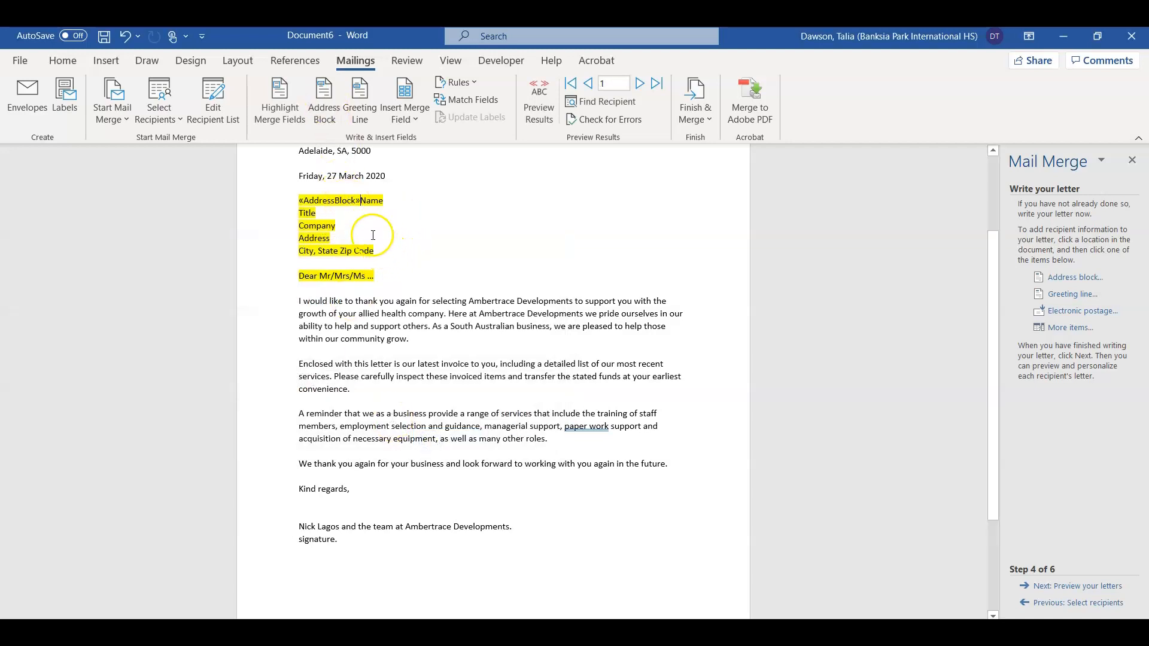
Step: Delete the leftover Name, Title, Company, Address and City placeholder lines below «AddressBlock»
{"action": "left_click_drag", "start_coordinate": [377, 251], "coordinate": [363, 200]}
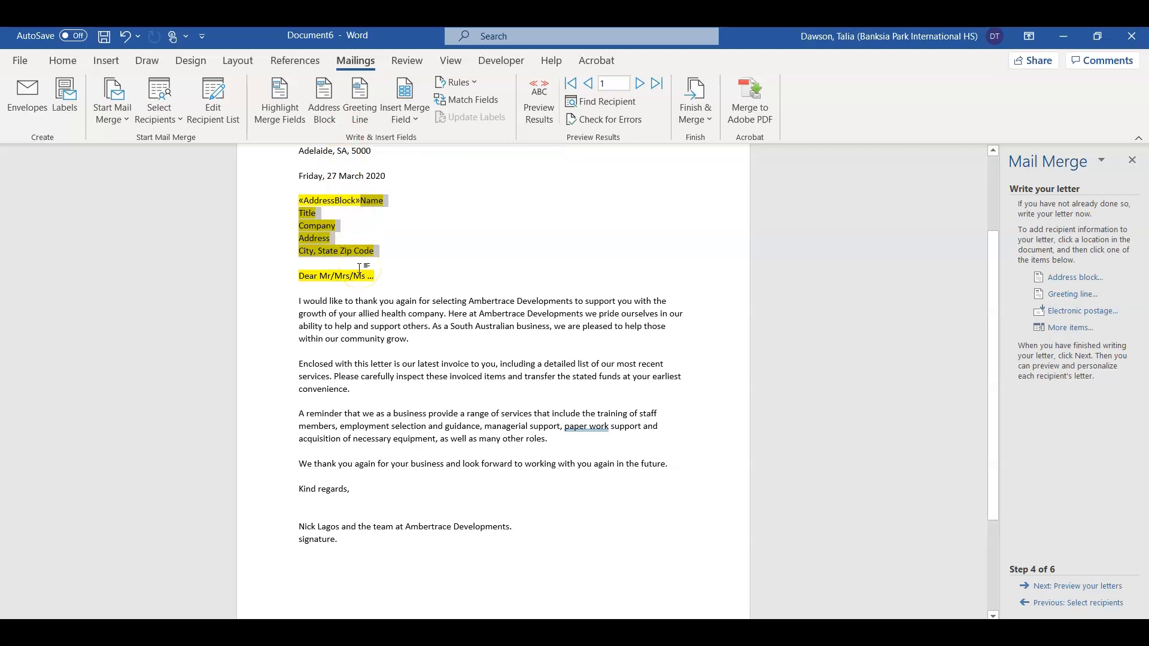
{"action": "key", "text": "Delete"}
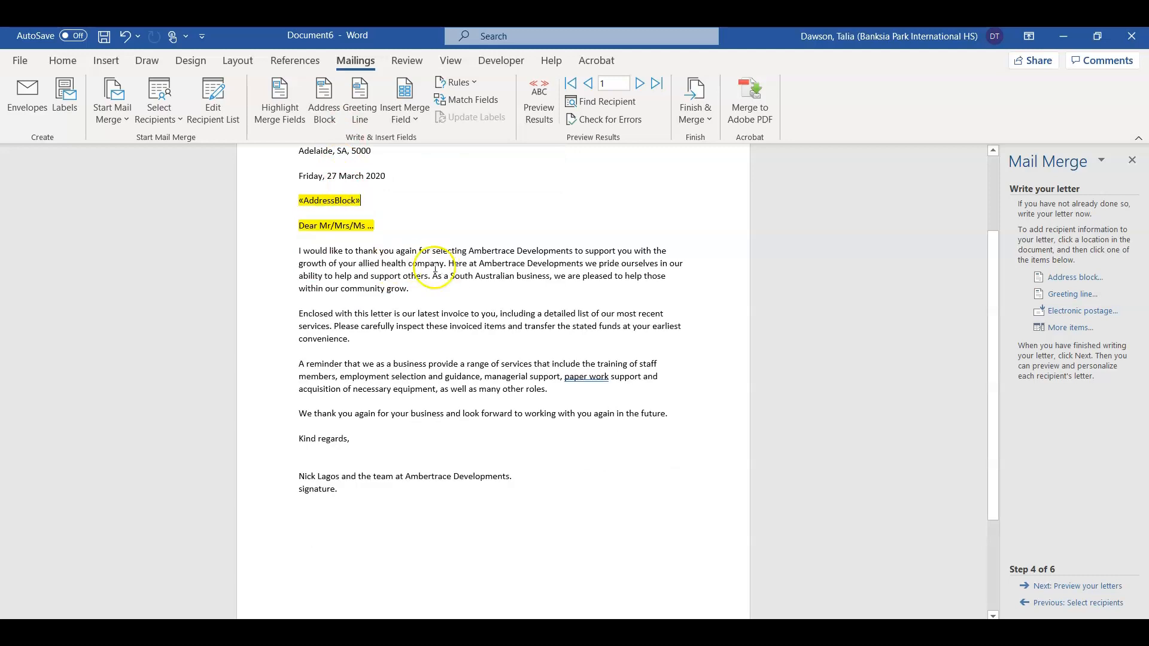
{"action": "left_click_drag", "start_coordinate": [296, 223], "coordinate": [375, 226]}
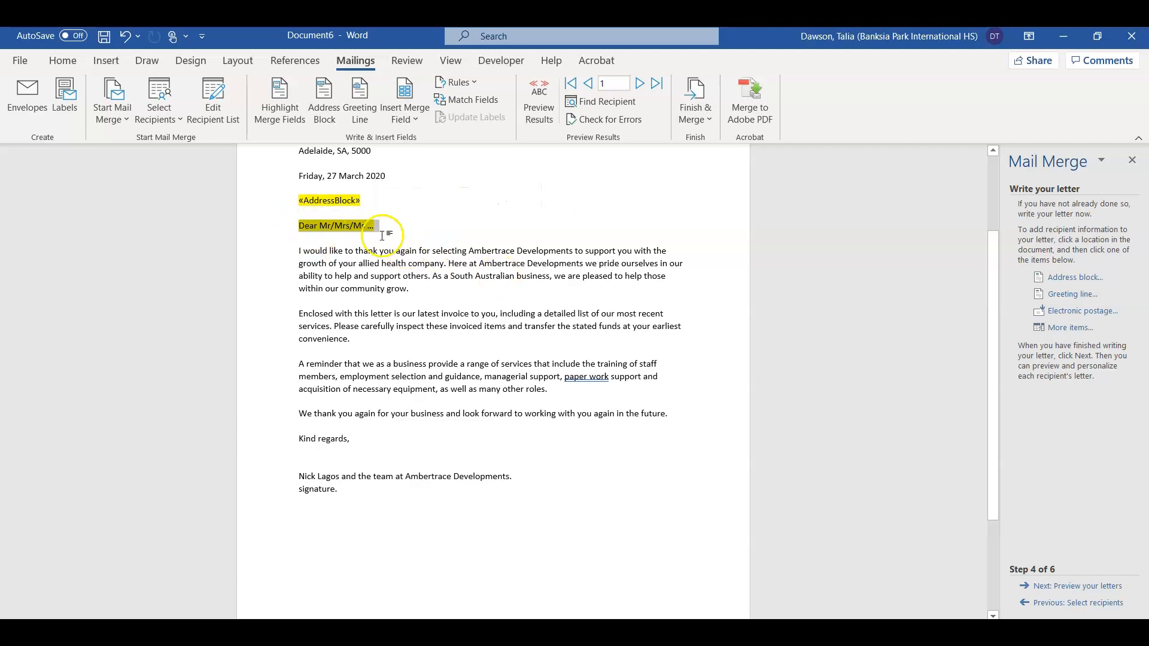
Step: Insert a «GreetingLine» field using 'Dear', the 'Mr. Randall' name format and a comma
{"action": "left_click", "coordinate": [1078, 294]}
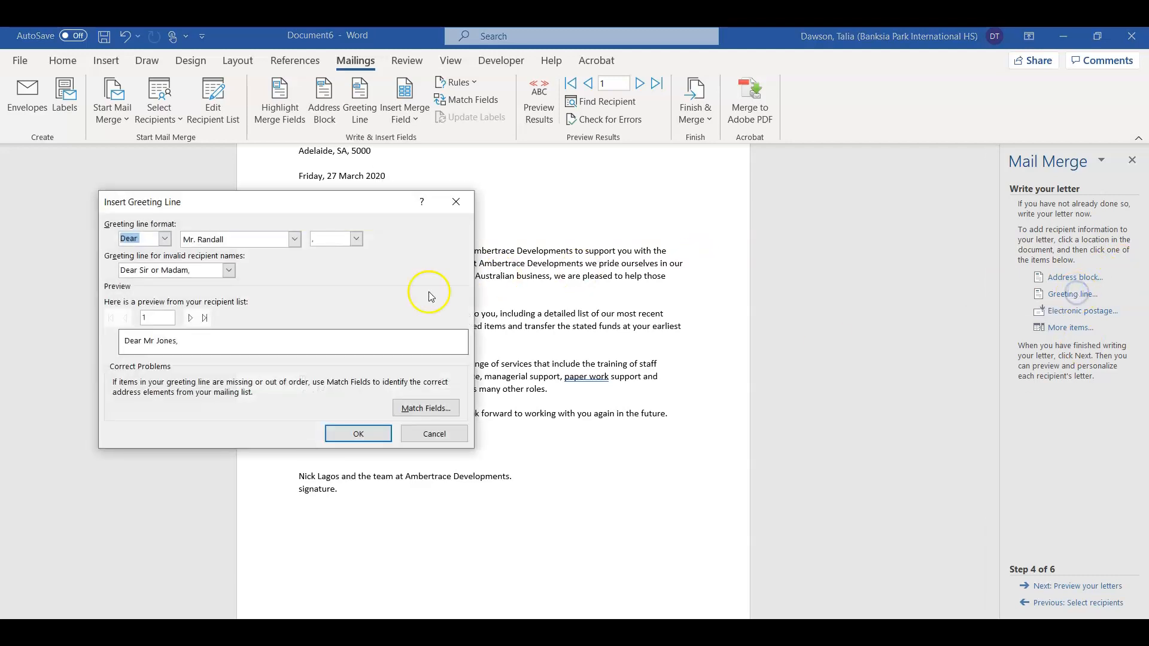
{"action": "left_click", "coordinate": [164, 239]}
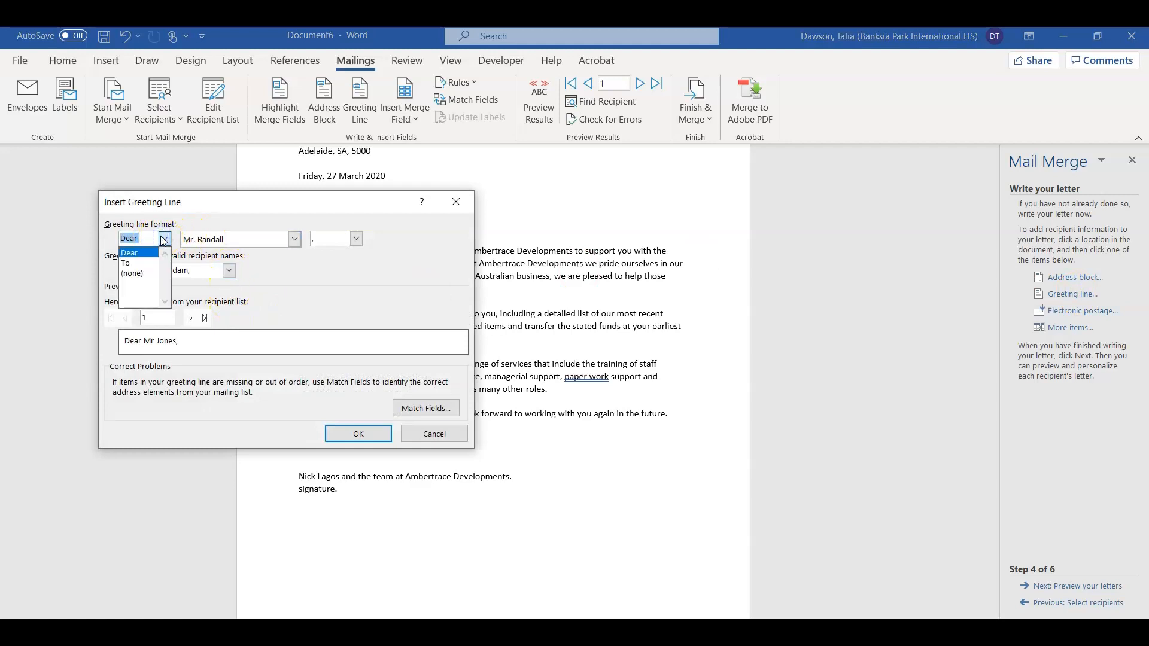
{"action": "left_click", "coordinate": [136, 253]}
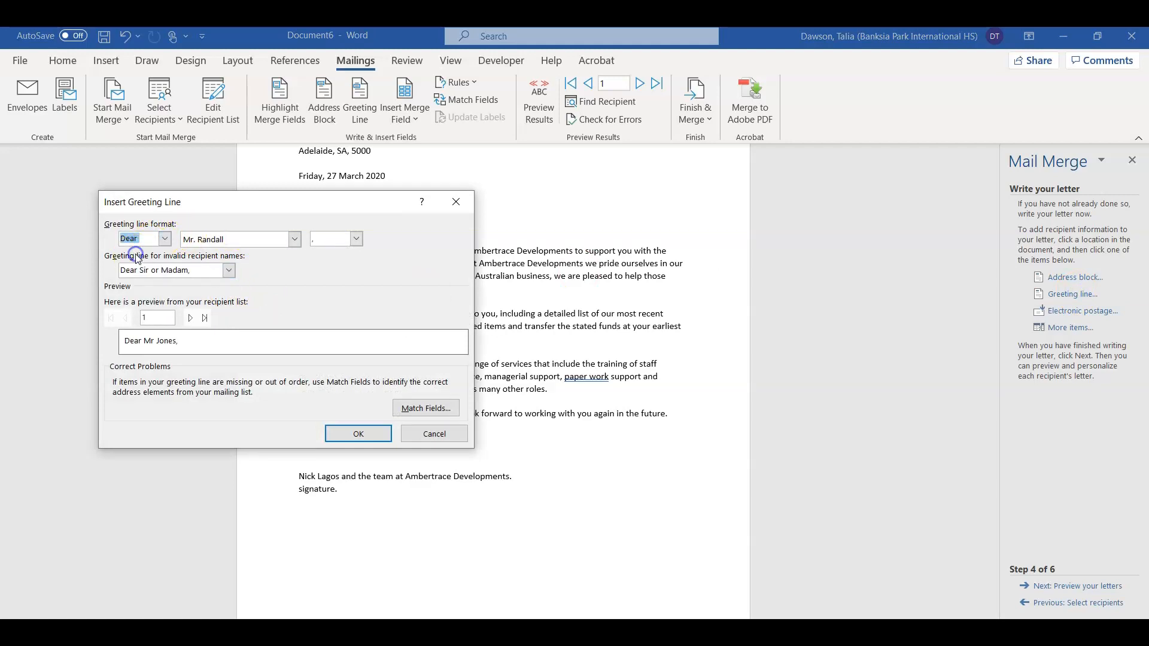
{"action": "left_click", "coordinate": [247, 240]}
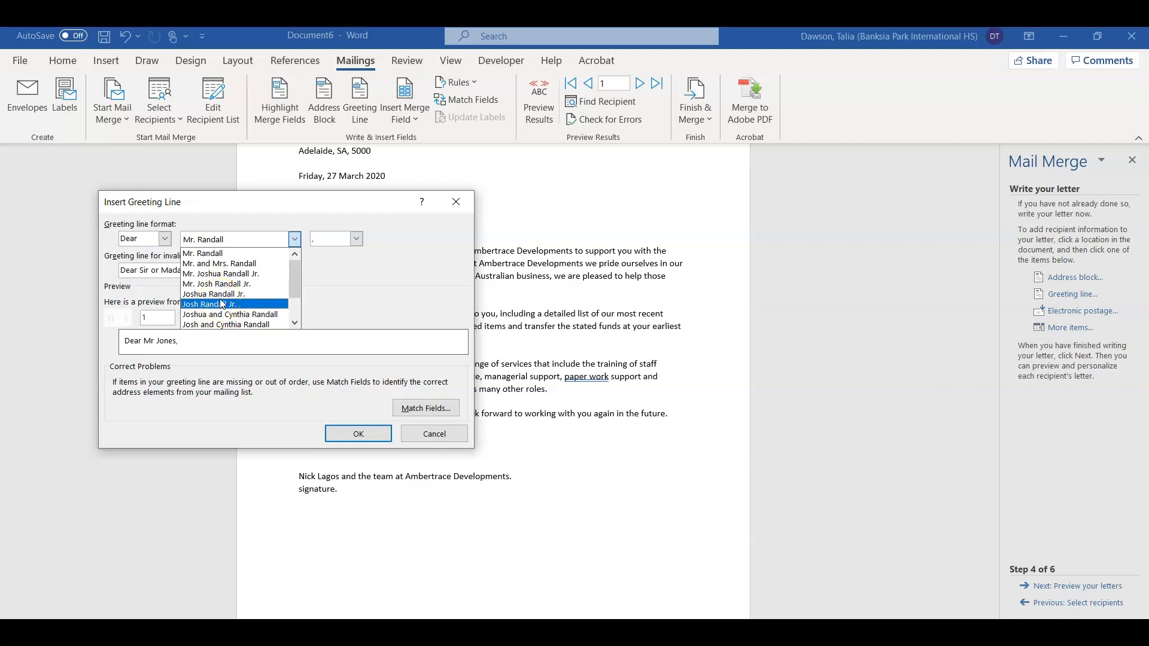
{"action": "left_click", "coordinate": [219, 257]}
{"action": "left_click", "coordinate": [220, 261]}
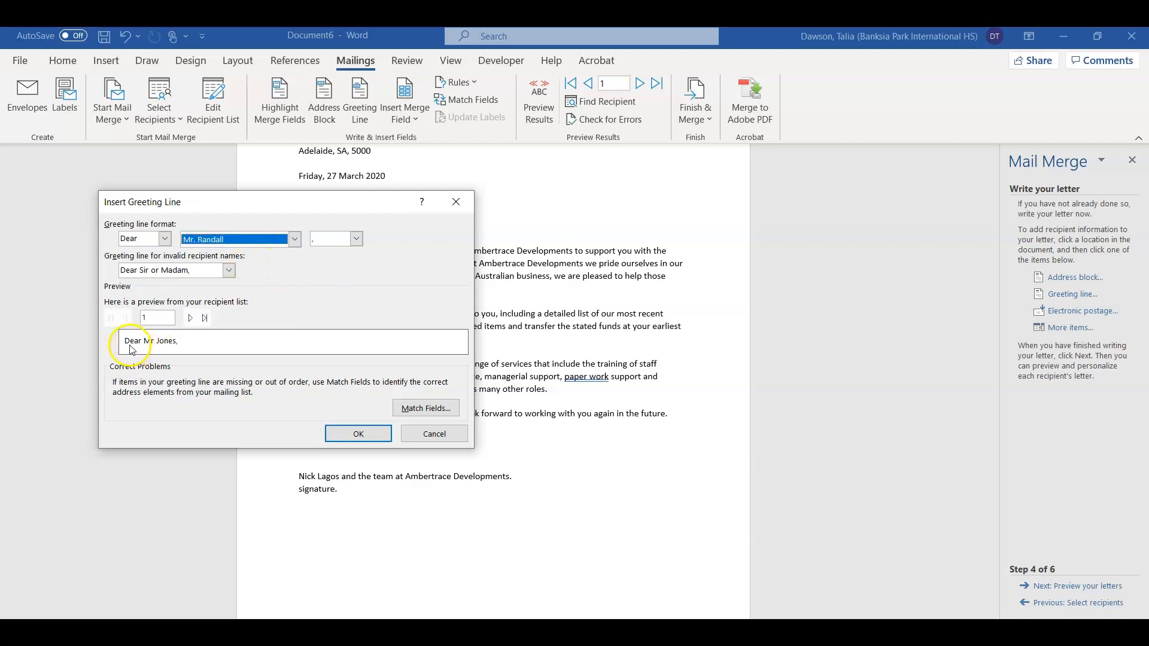
{"action": "left_click", "coordinate": [372, 442]}
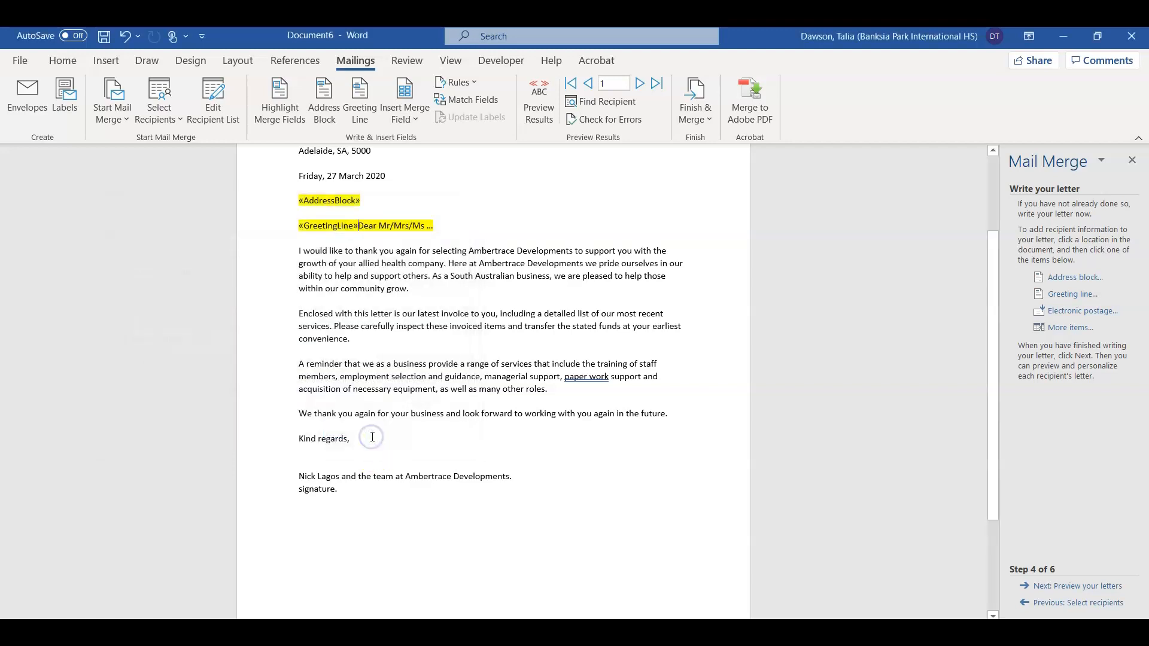
Step: Delete the old 'Dear Mr/Mrs/Ms' placeholder and check the date, address block and greeting fields
{"action": "left_click_drag", "start_coordinate": [474, 229], "coordinate": [372, 236]}
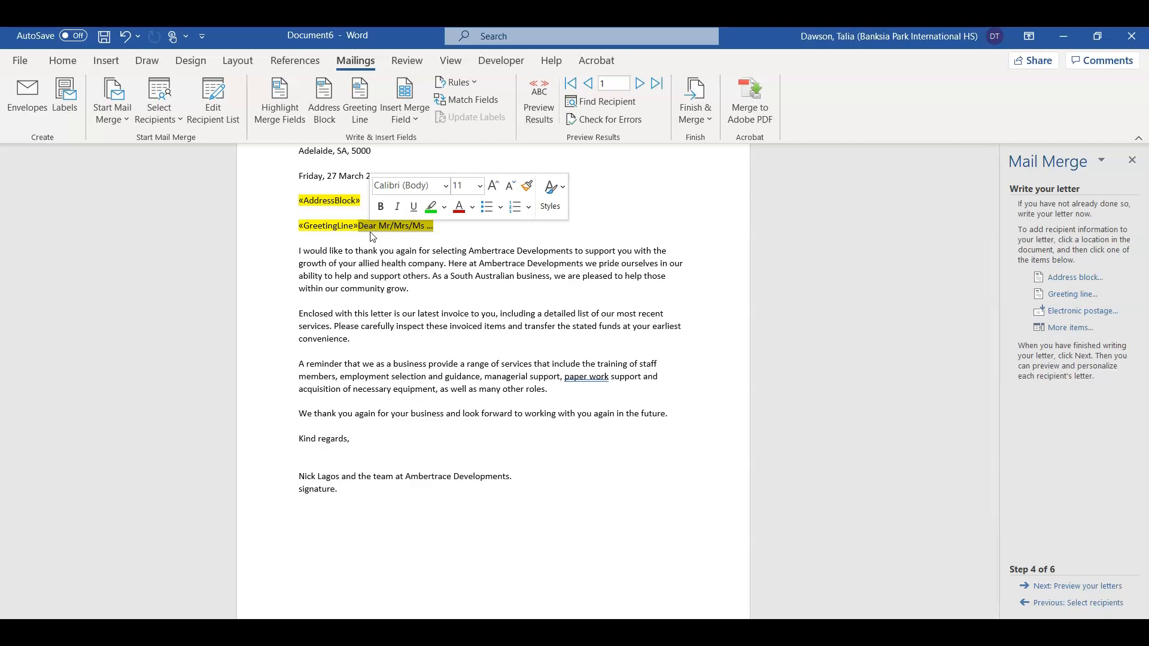
{"action": "key", "text": "BackSpace"}
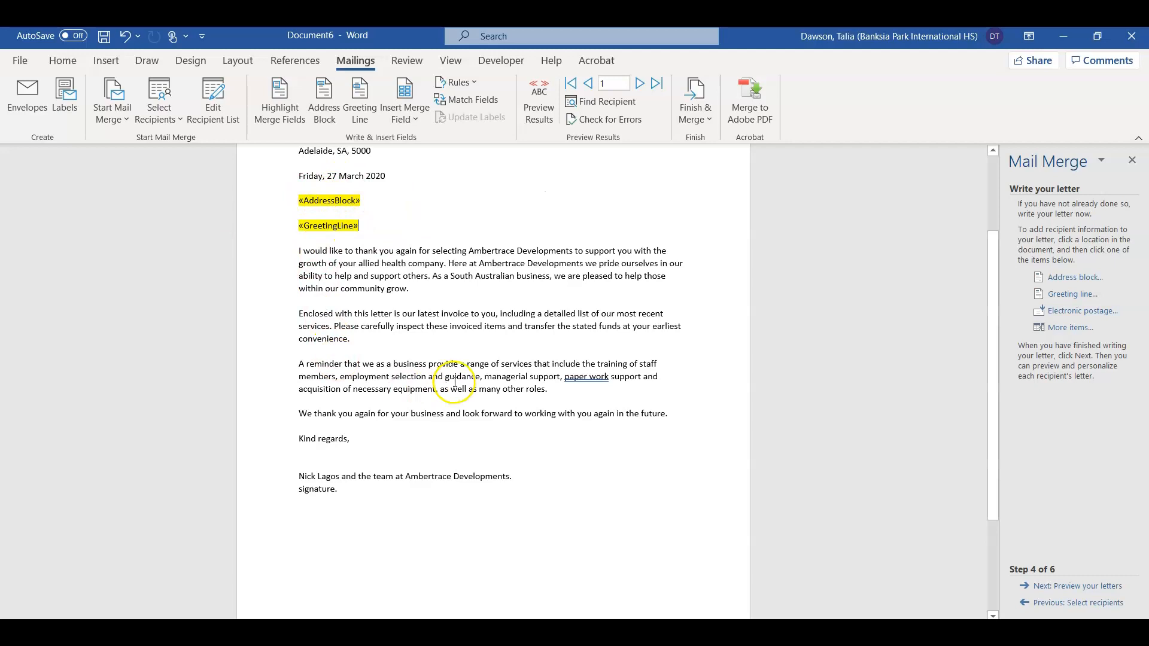
{"action": "scroll", "coordinate": [407, 436], "scroll_direction": "up", "scroll_amount": 3}
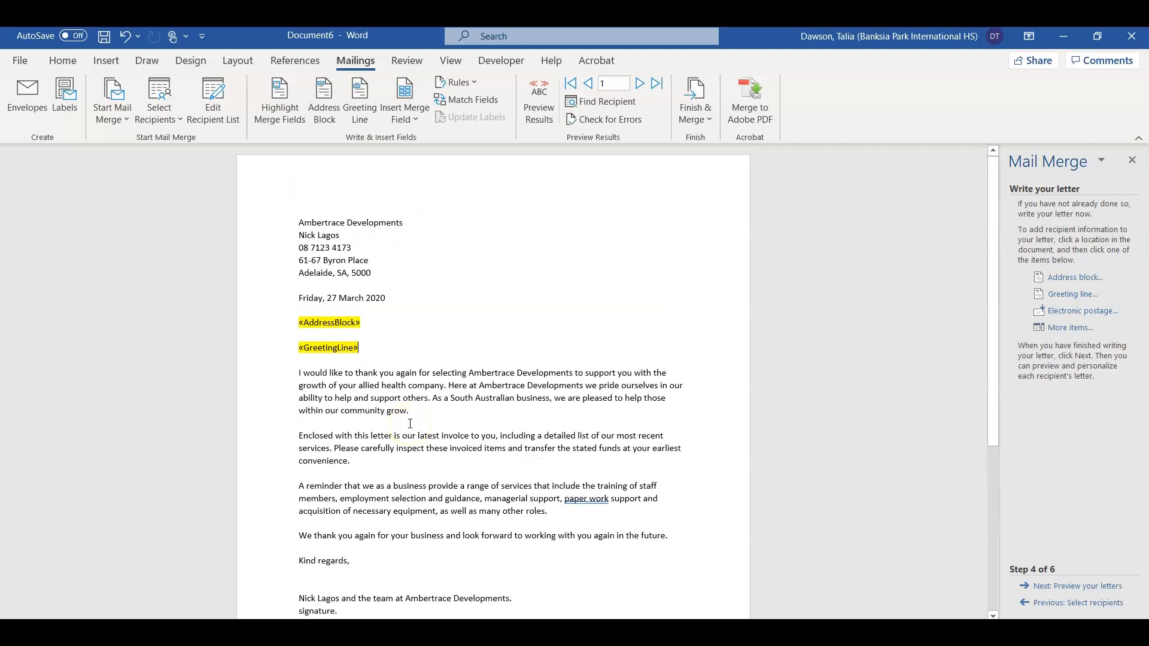
{"action": "left_click_drag", "start_coordinate": [387, 306], "coordinate": [301, 301]}
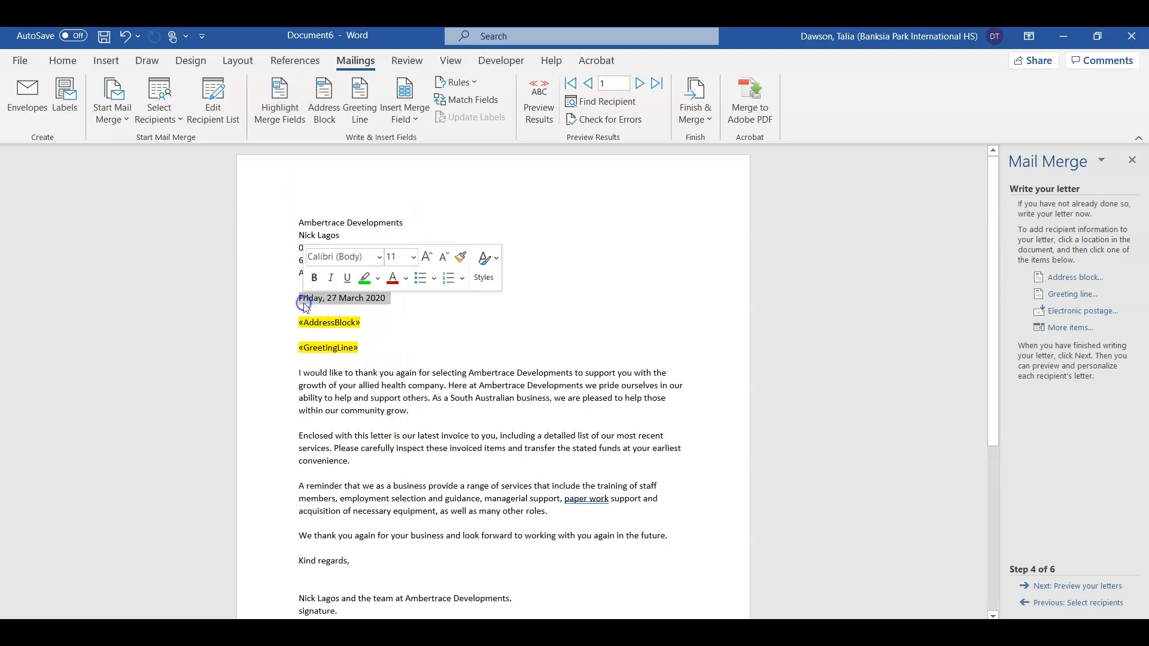
{"action": "left_click_drag", "start_coordinate": [383, 328], "coordinate": [298, 322]}
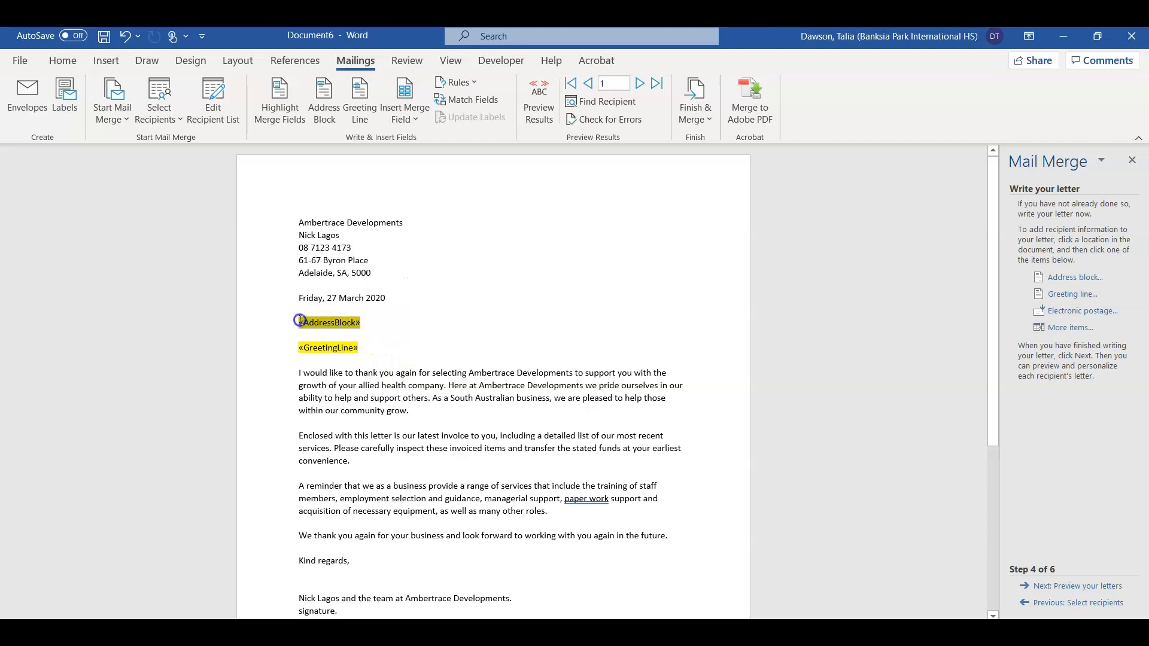
{"action": "left_click", "coordinate": [378, 356]}
{"action": "left_click_drag", "start_coordinate": [378, 355], "coordinate": [301, 347]}
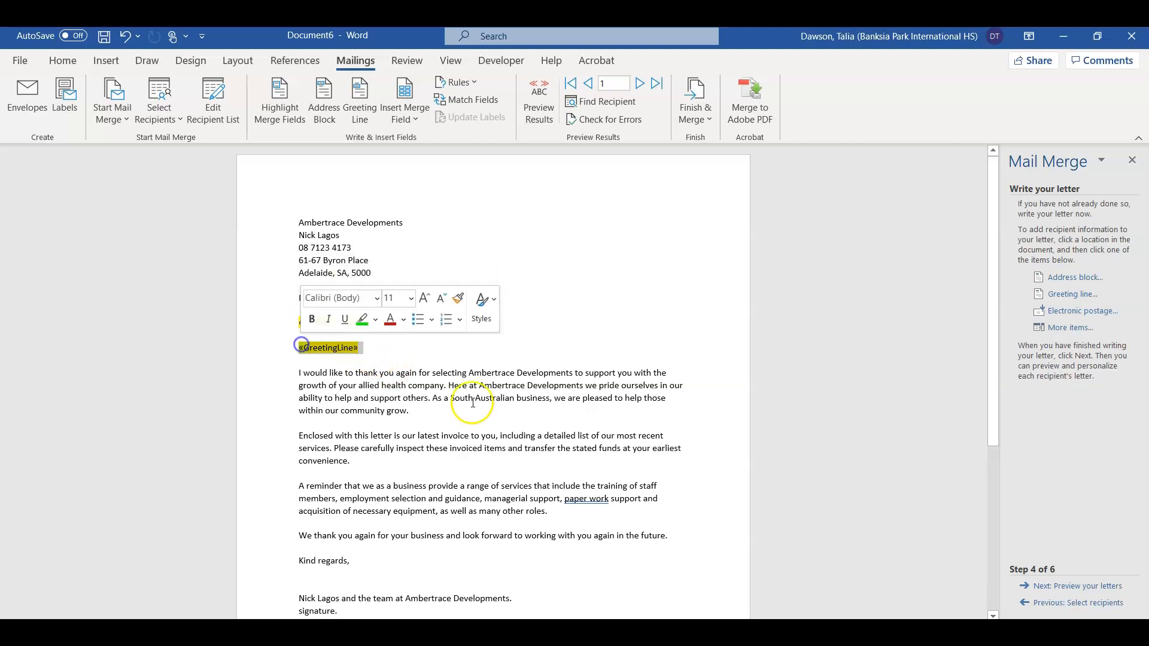
Step: Advance to previewing the merged letters and inspect the filled-in address and greeting
{"action": "left_click", "coordinate": [1088, 588]}
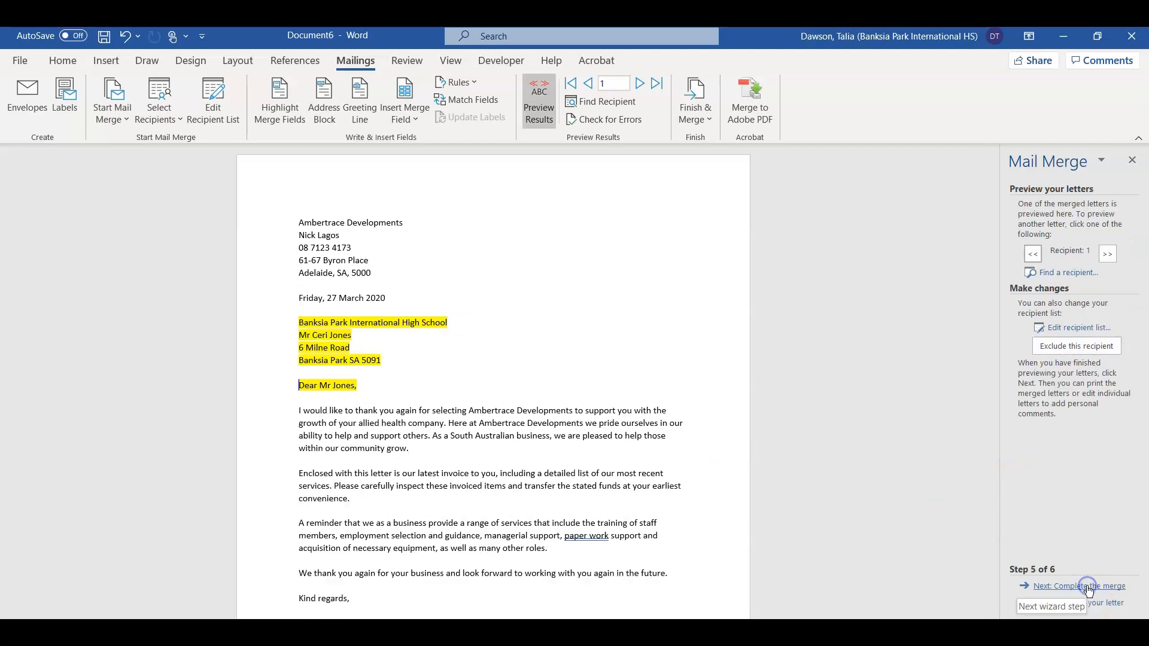
{"action": "left_click", "coordinate": [367, 386]}
{"action": "left_click_drag", "start_coordinate": [366, 386], "coordinate": [291, 311]}
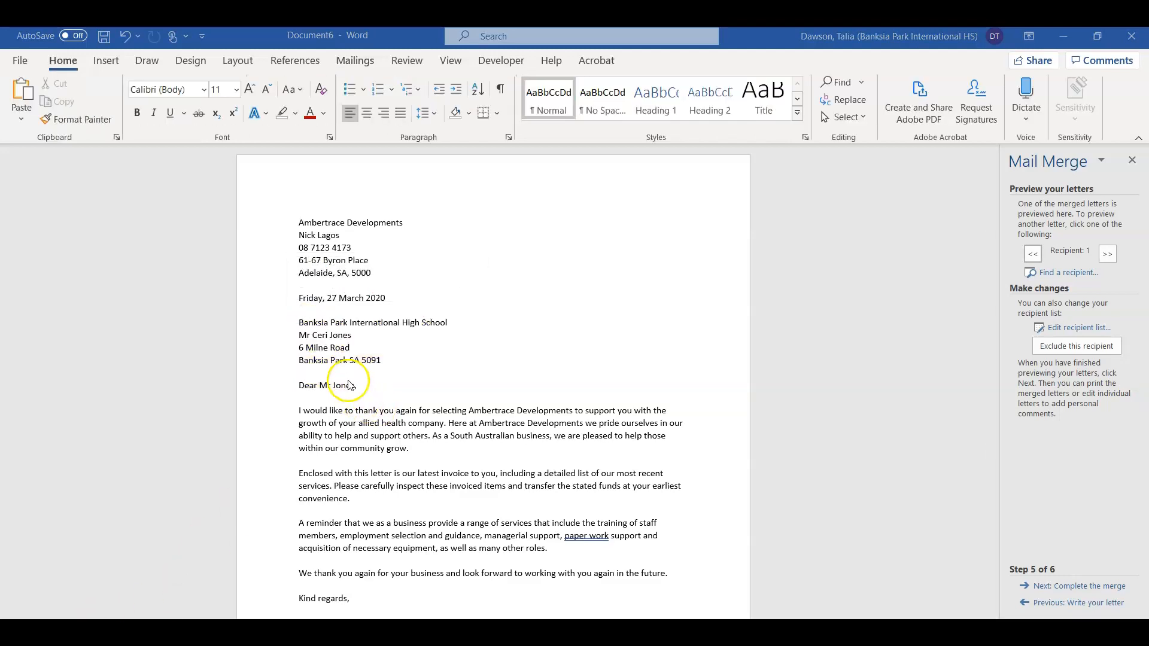
{"action": "mouse_move", "coordinate": [367, 390]}
{"action": "left_mouse_down"}
{"action": "mouse_move", "coordinate": [295, 344]}
{"action": "mouse_move", "coordinate": [290, 323]}
{"action": "left_mouse_up"}
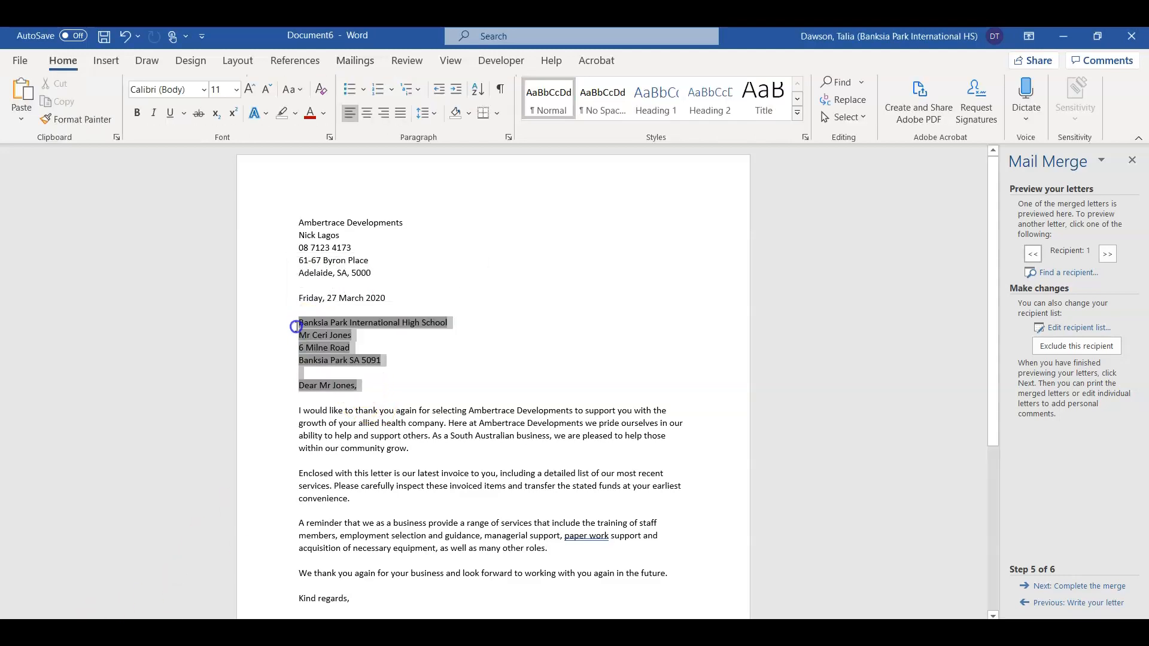
{"action": "left_click", "coordinate": [339, 348]}
{"action": "left_click", "coordinate": [434, 366]}
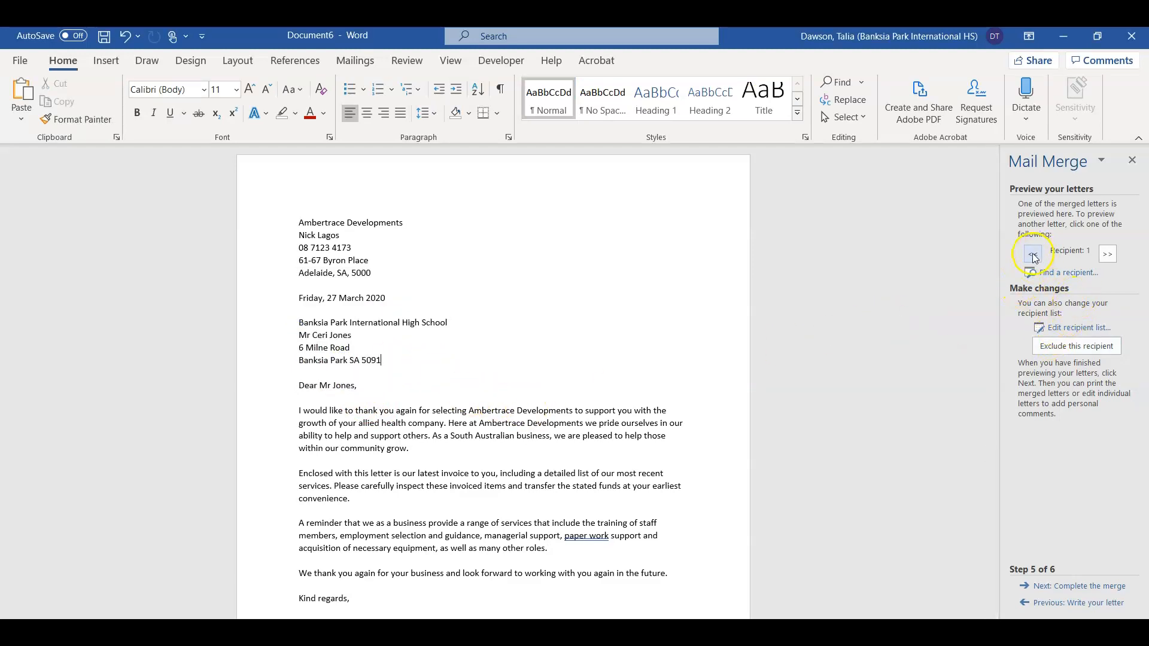
Step: Preview recipient 2's letter, then return to recipient 1, Banksia Park International High School
{"action": "left_click", "coordinate": [1105, 255]}
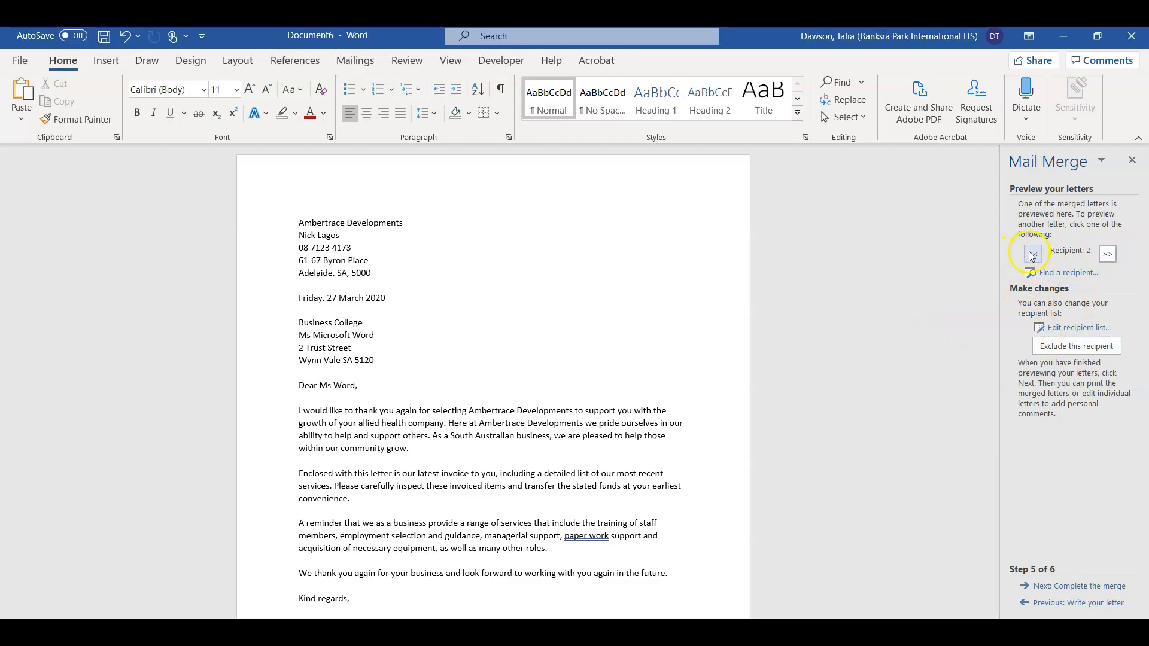
{"action": "left_click", "coordinate": [1033, 254]}
{"action": "left_click", "coordinate": [1101, 256]}
{"action": "left_click", "coordinate": [1033, 254]}
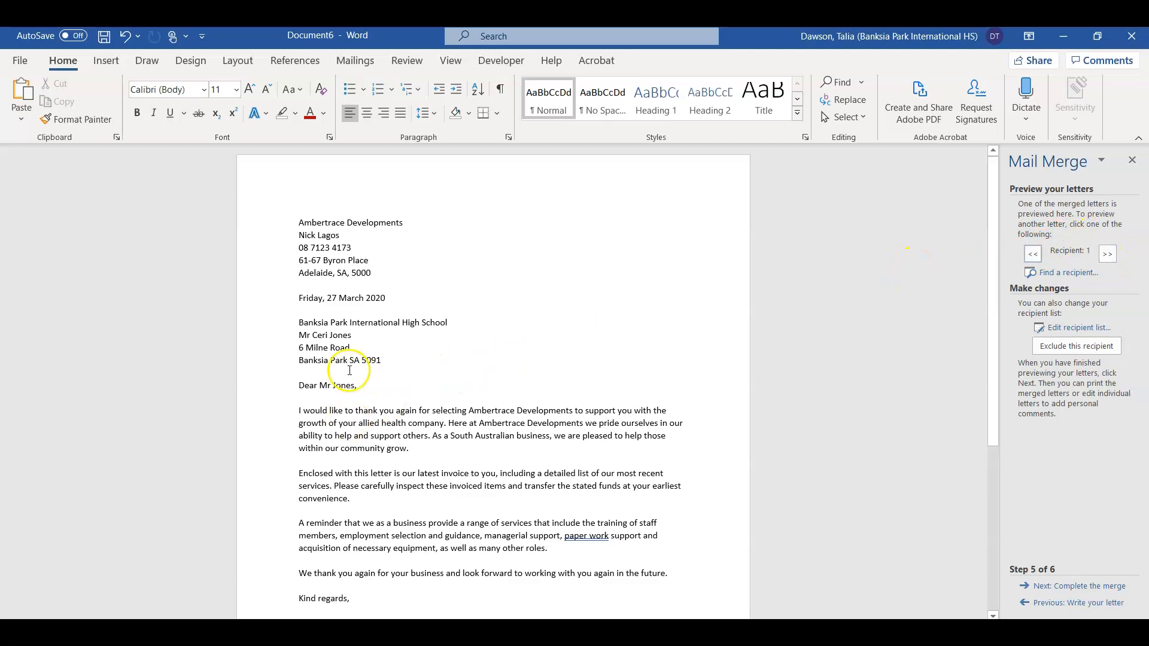
Step: Complete the merge with Edit individual letters for All records, producing Letters1
{"action": "left_click", "coordinate": [1116, 588]}
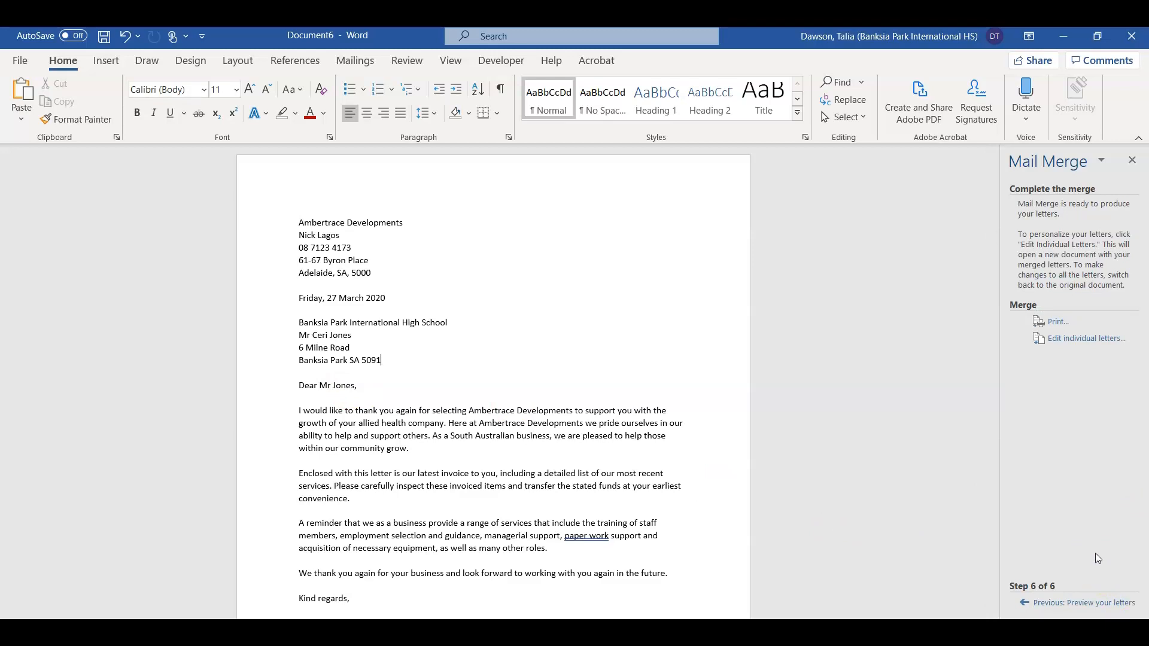
{"action": "left_click", "coordinate": [1058, 342]}
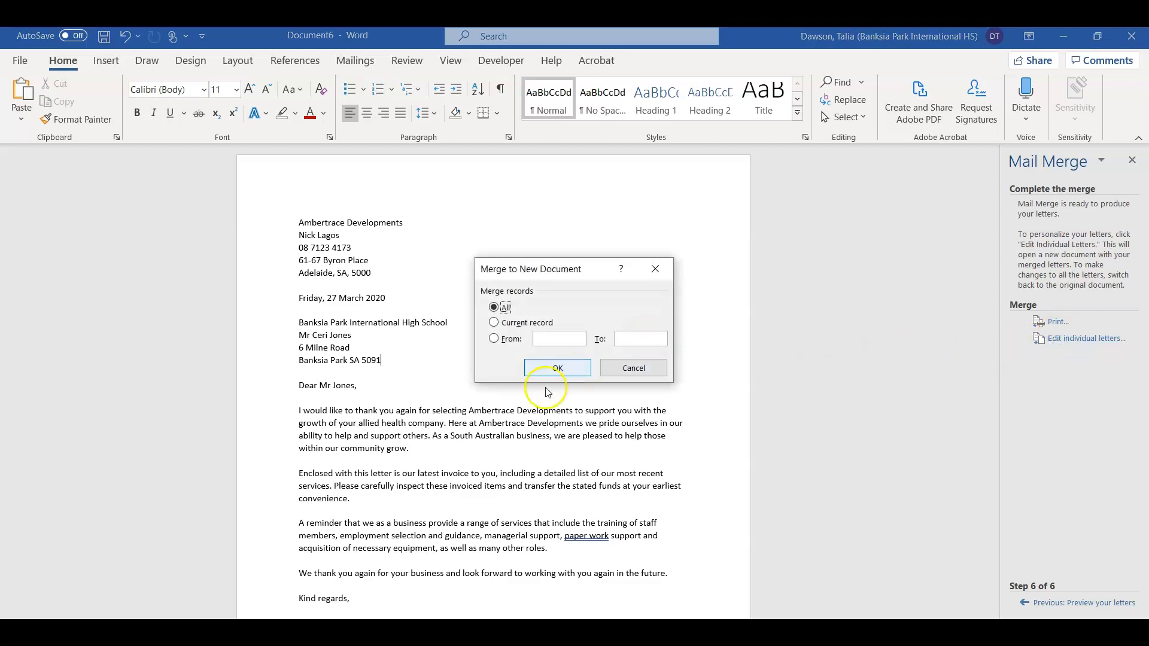
{"action": "left_click", "coordinate": [540, 369]}
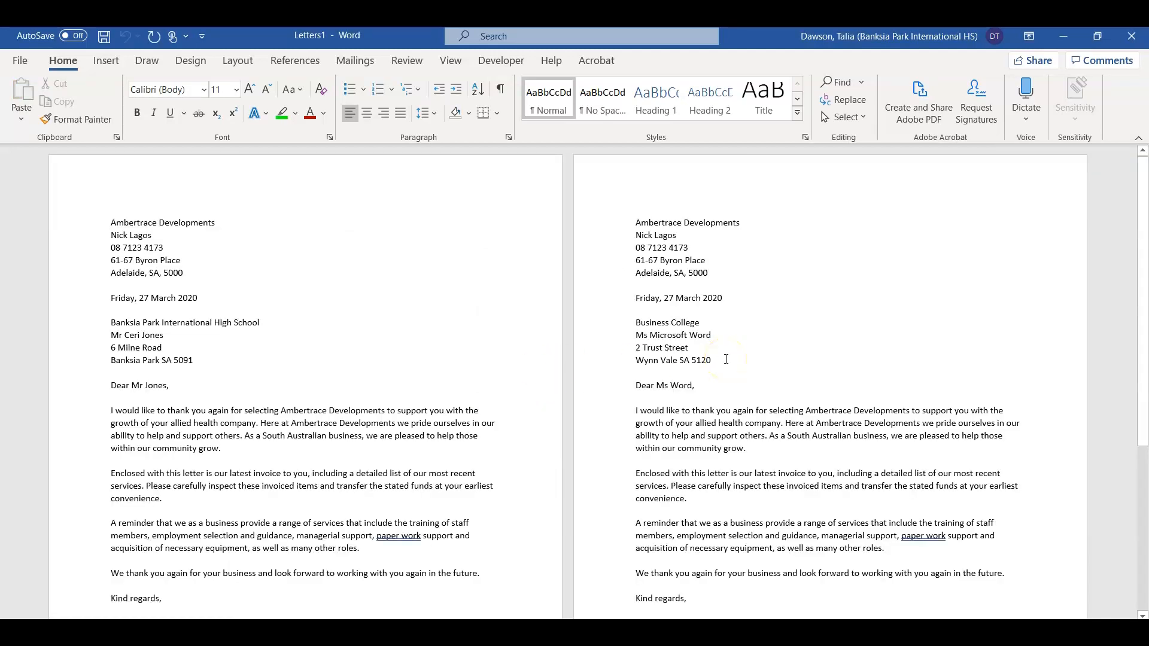
Step: Scroll through both merged letters in Letters1 and click into the first letter
{"action": "scroll", "coordinate": [726, 359], "scroll_direction": "down", "scroll_amount": 6}
{"action": "scroll", "coordinate": [726, 359], "scroll_direction": "up", "scroll_amount": 6}
{"action": "left_click", "coordinate": [437, 335]}
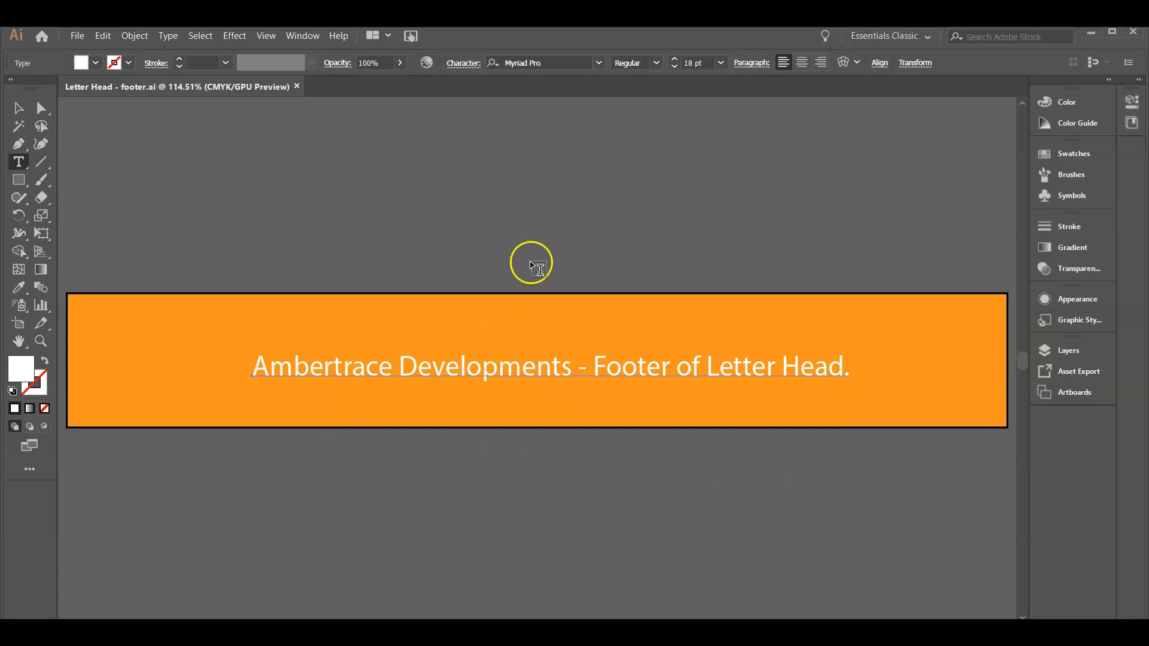
Step: Check File > Export for the footer artwork in Illustrator, then go to Explorer's ~ Stage 2 folder
{"action": "left_click", "coordinate": [386, 632]}
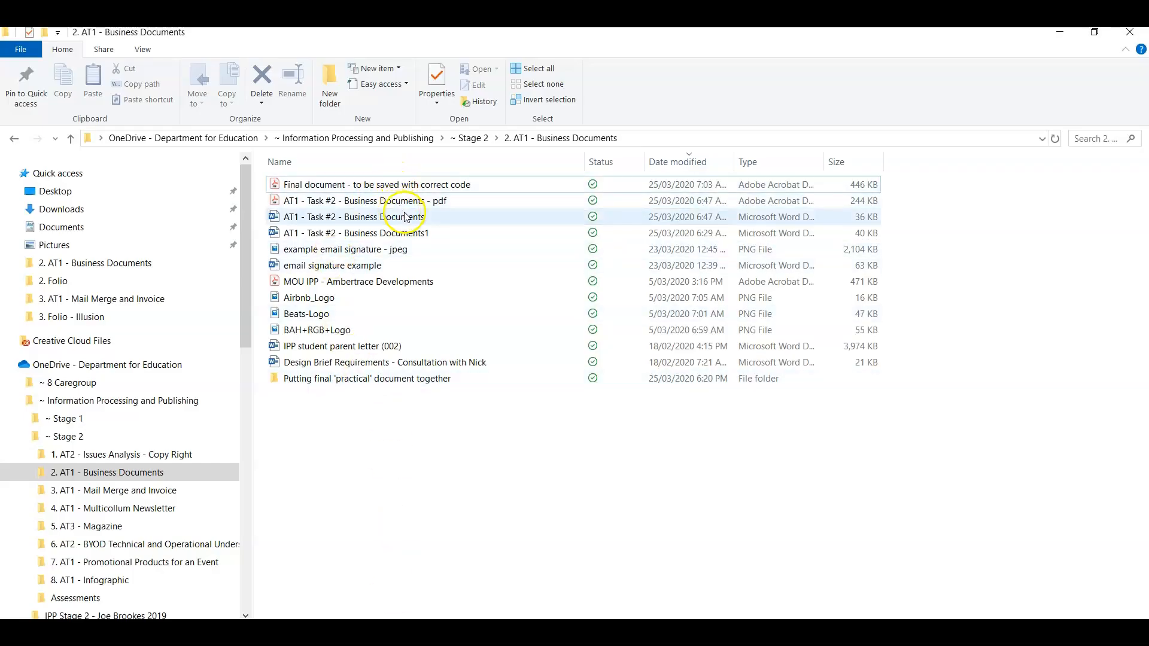
{"action": "left_click", "coordinate": [687, 632]}
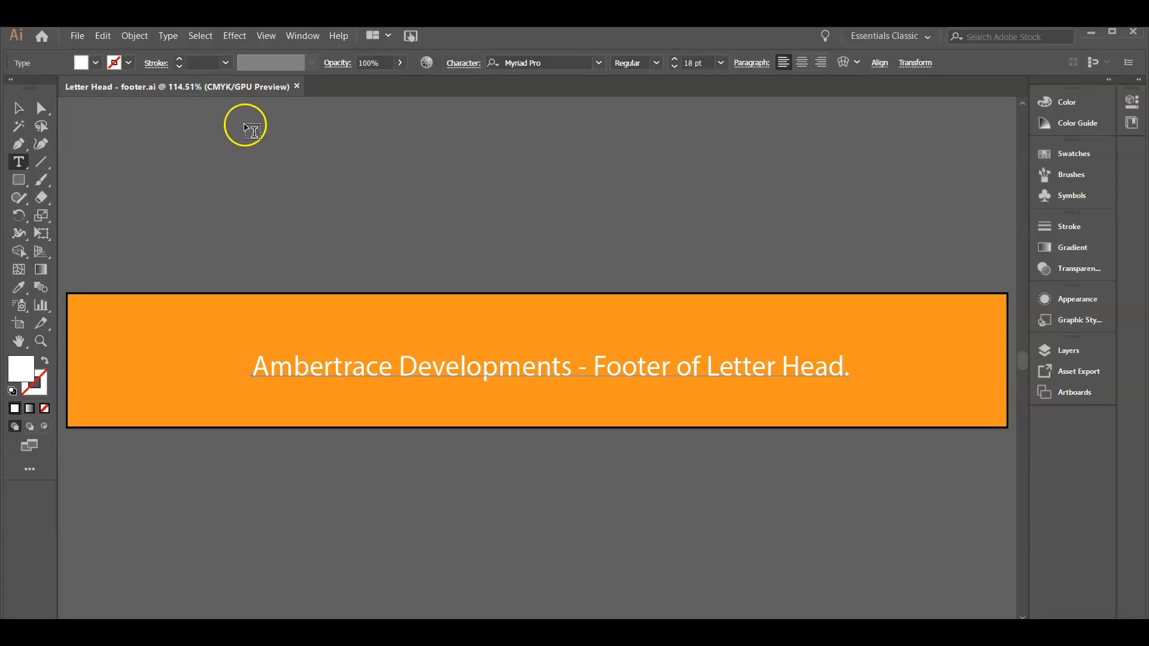
{"action": "left_click", "coordinate": [77, 36]}
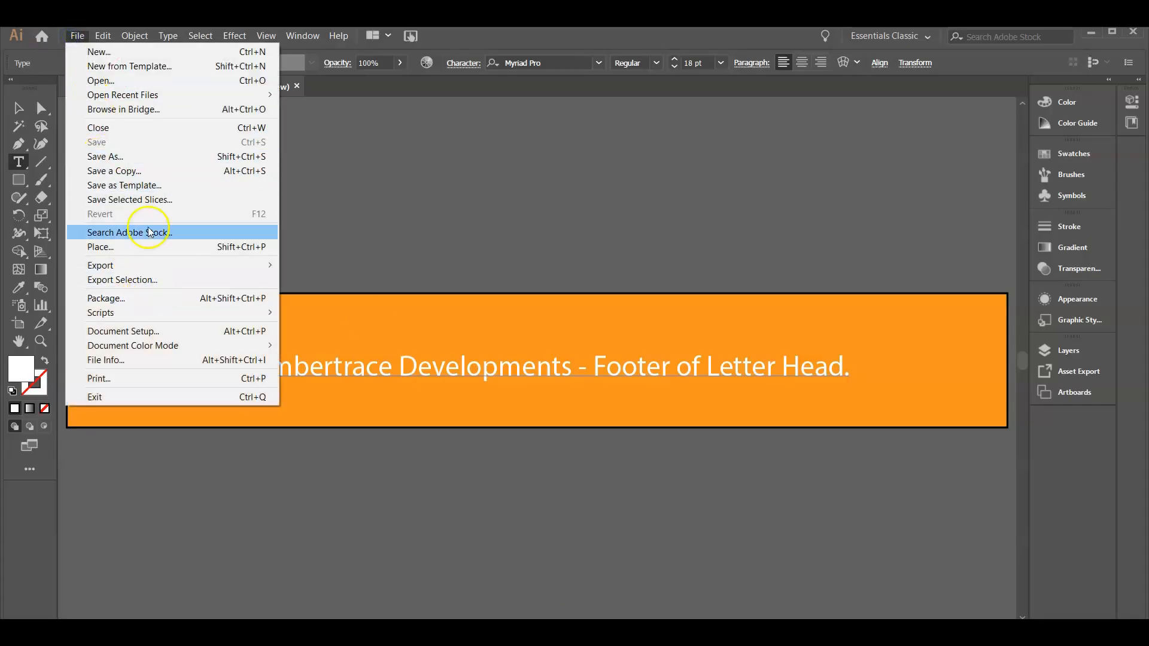
{"action": "mouse_move", "coordinate": [149, 265]}
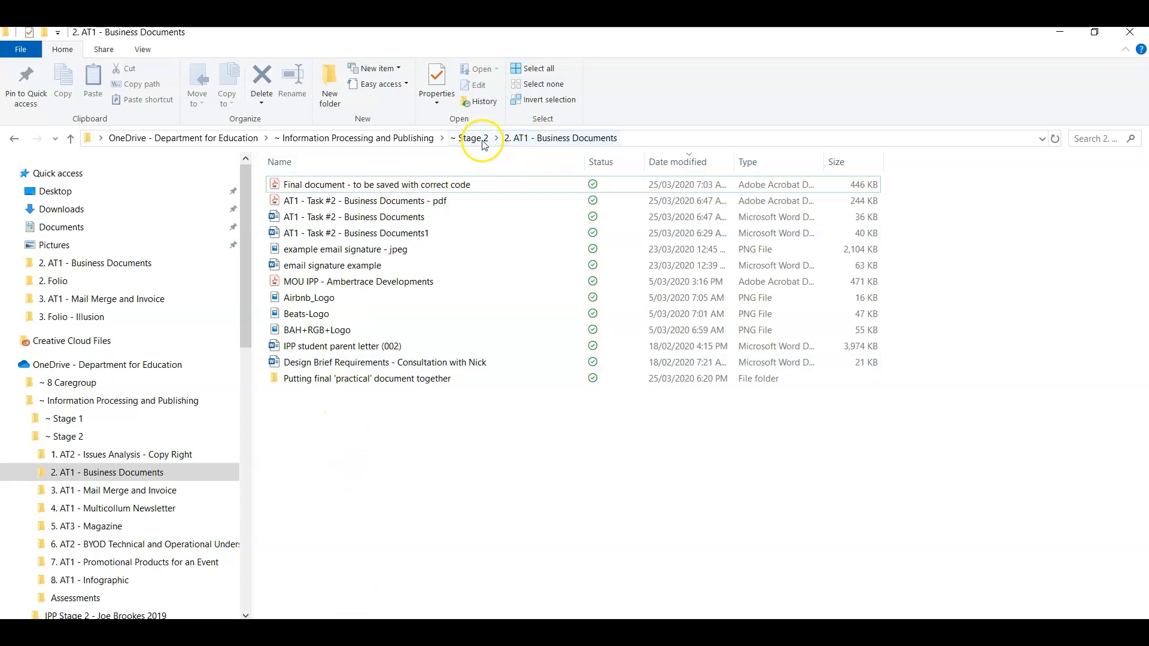
{"action": "left_click", "coordinate": [473, 138]}
Step: Open the 3. AT1 - Mail Merge and Invoice folder and copy the Letter Head - header PNG
{"action": "double_click", "coordinate": [462, 200]}
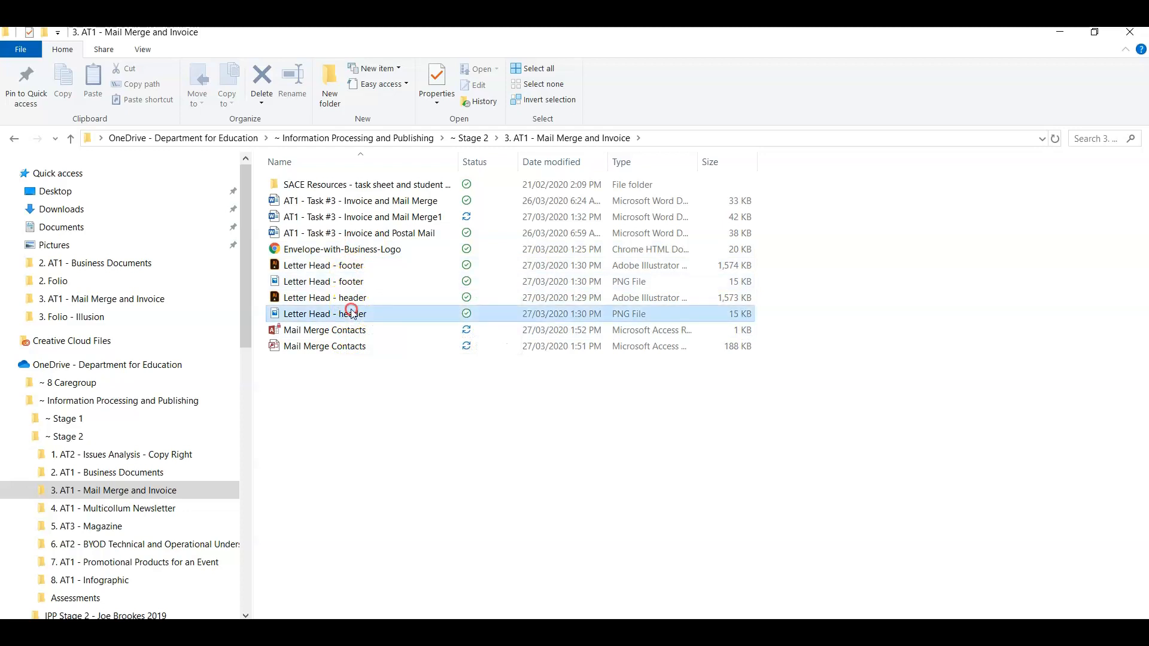
{"action": "right_click", "coordinate": [355, 313]}
{"action": "left_click", "coordinate": [226, 549]}
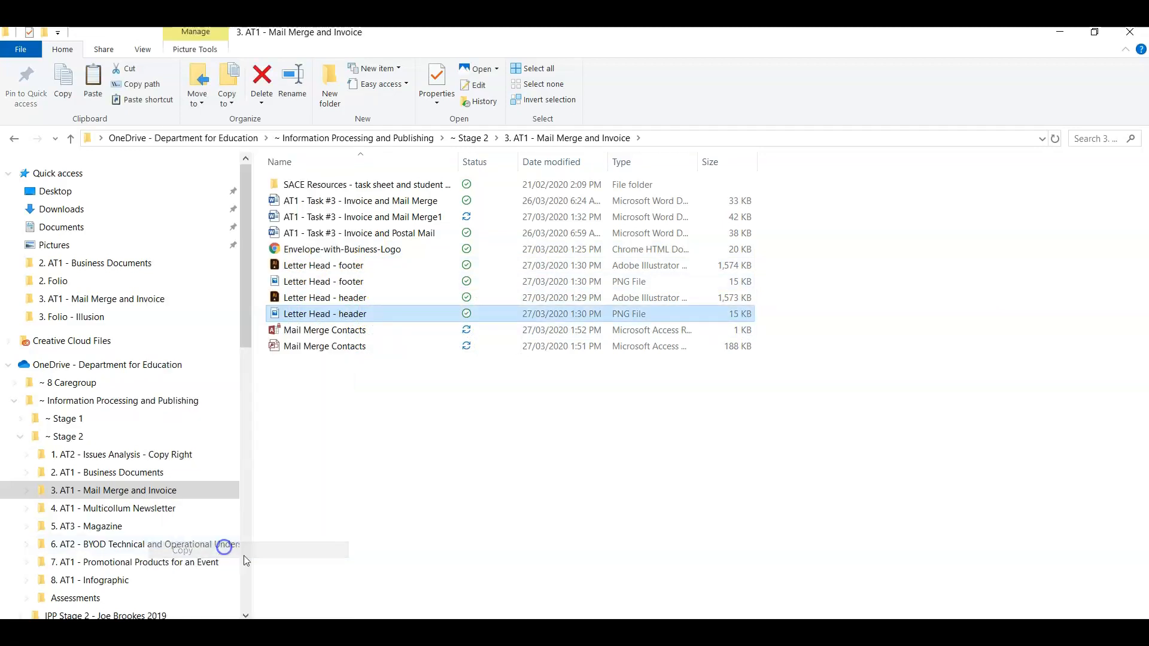
{"action": "left_click", "coordinate": [462, 638]}
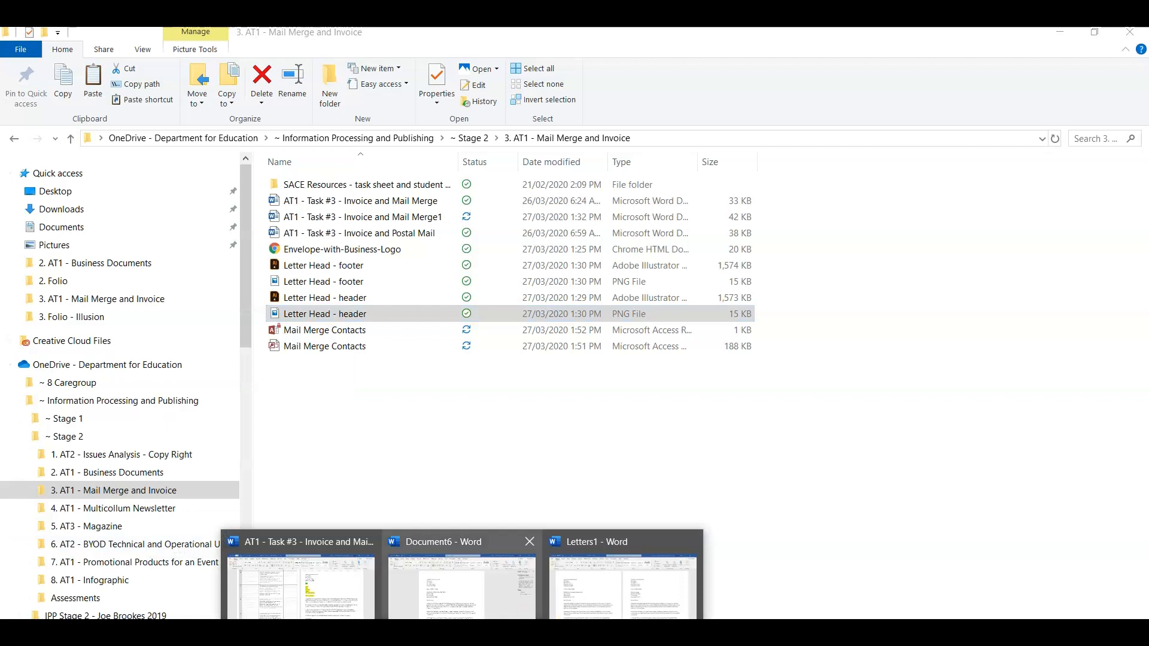
Step: In Letters1, open the page header and enlarge the orange header image
{"action": "mouse_move", "coordinate": [461, 578]}
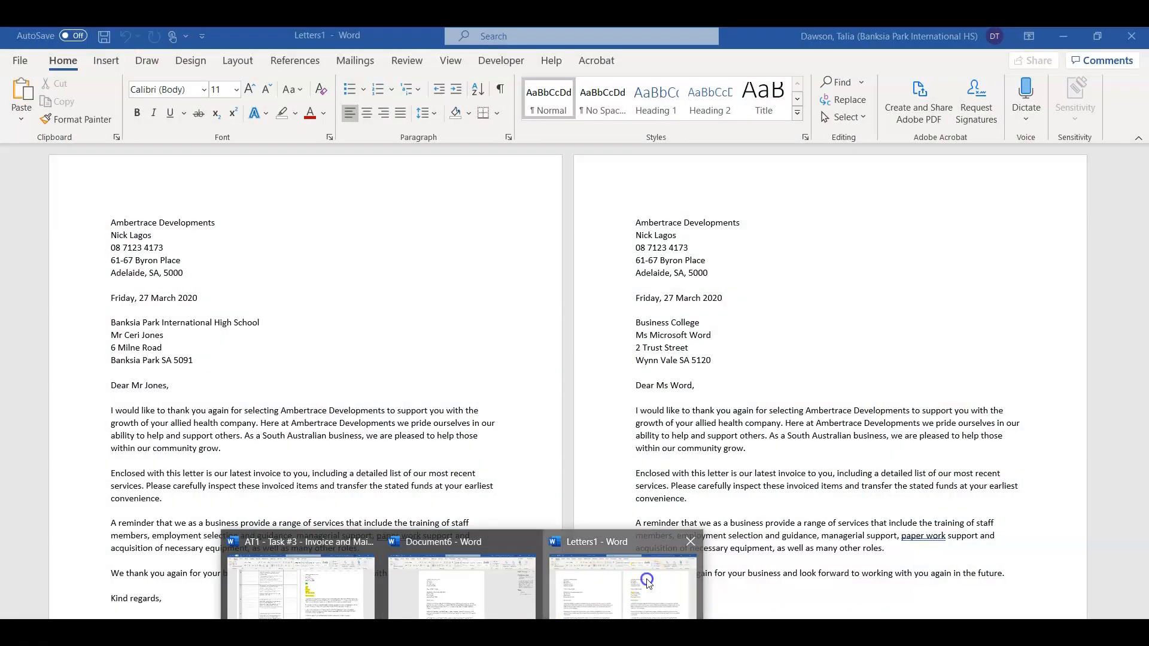
{"action": "left_click", "coordinate": [646, 579]}
{"action": "left_click", "coordinate": [193, 249]}
{"action": "double_click", "coordinate": [163, 173]}
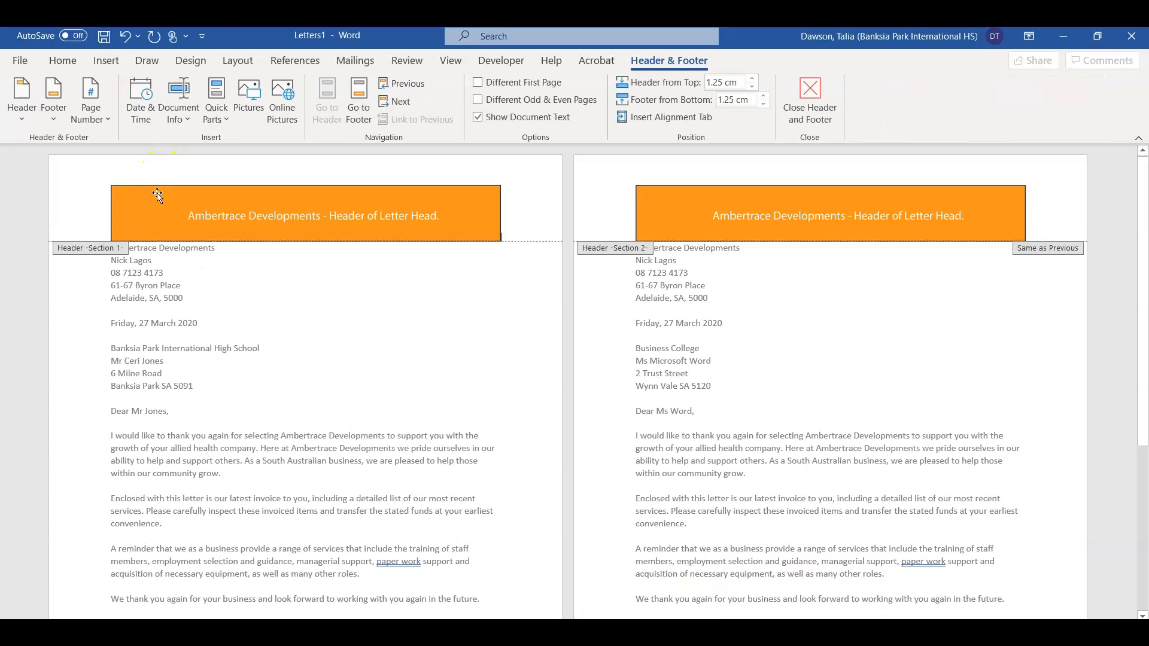
{"action": "left_click", "coordinate": [114, 209]}
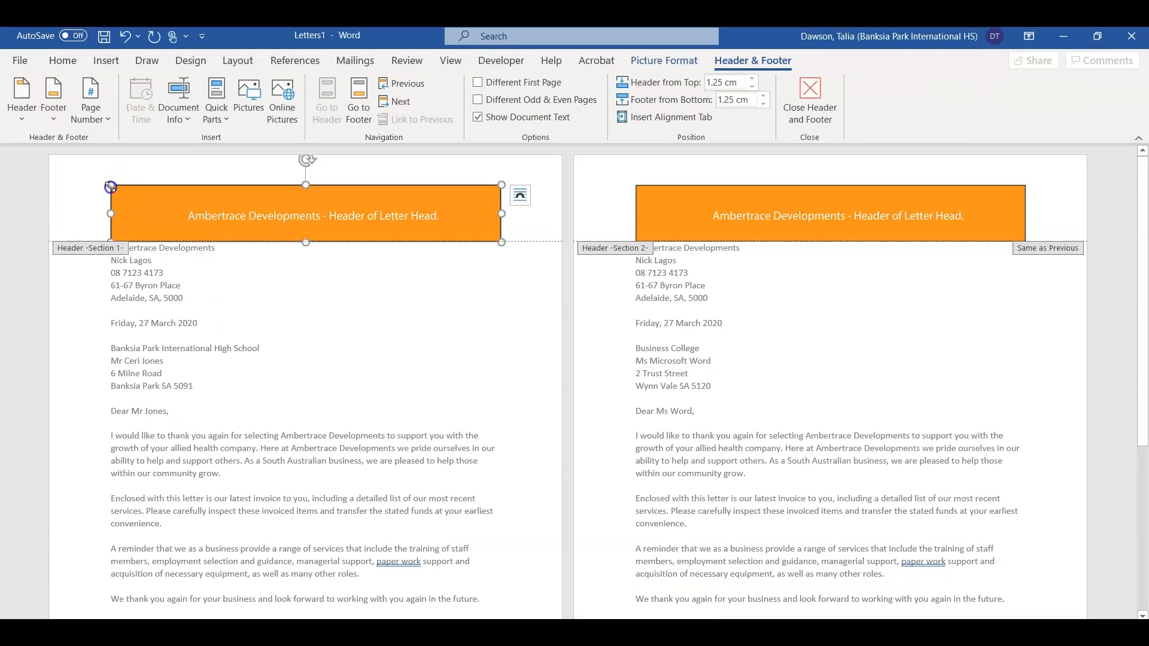
{"action": "left_click_drag", "start_coordinate": [111, 187], "coordinate": [76, 165]}
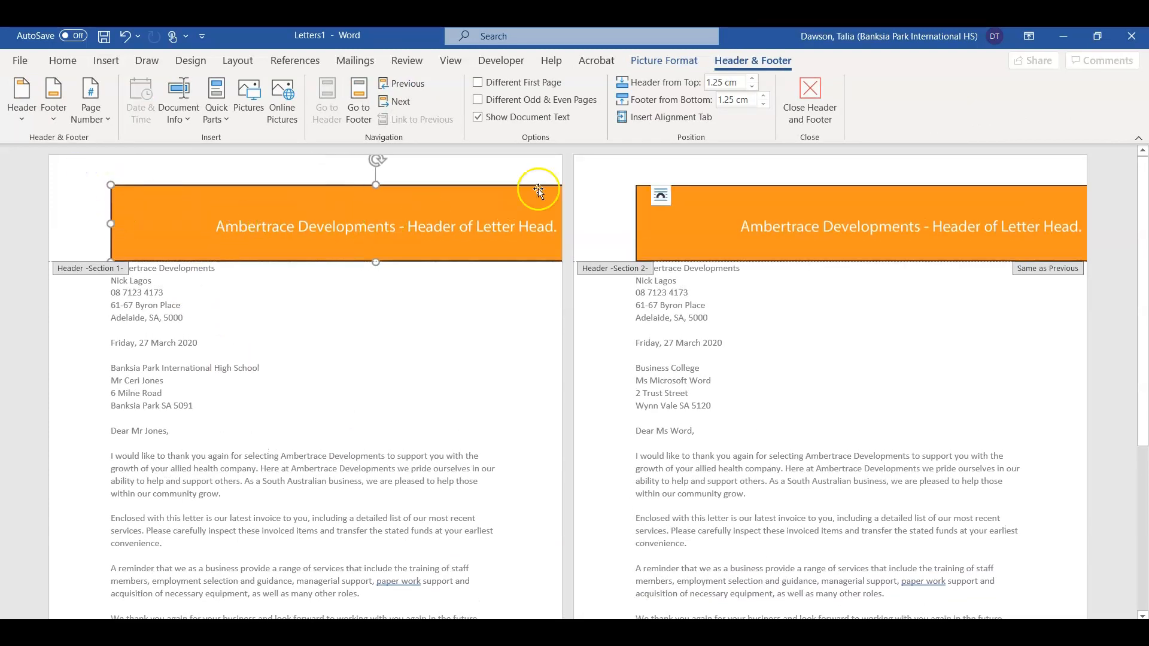
Step: Set the header image to Behind Text and move it to the page's top-left corner
{"action": "left_click", "coordinate": [661, 195]}
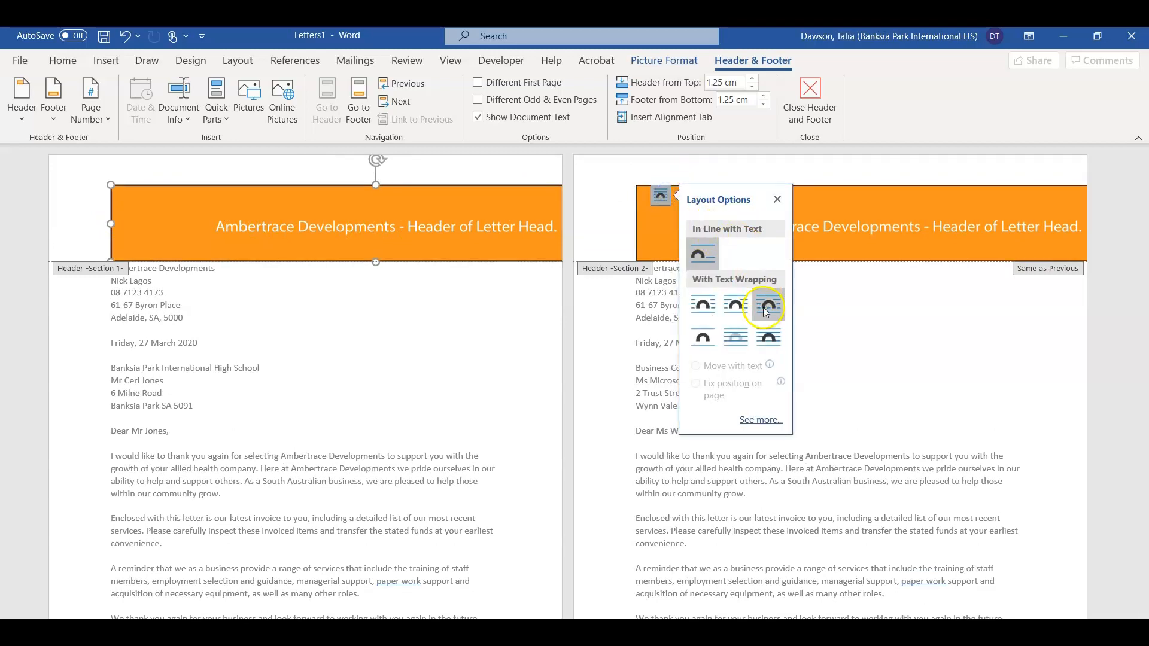
{"action": "left_click", "coordinate": [735, 337]}
{"action": "left_click_drag", "start_coordinate": [365, 189], "coordinate": [284, 157]}
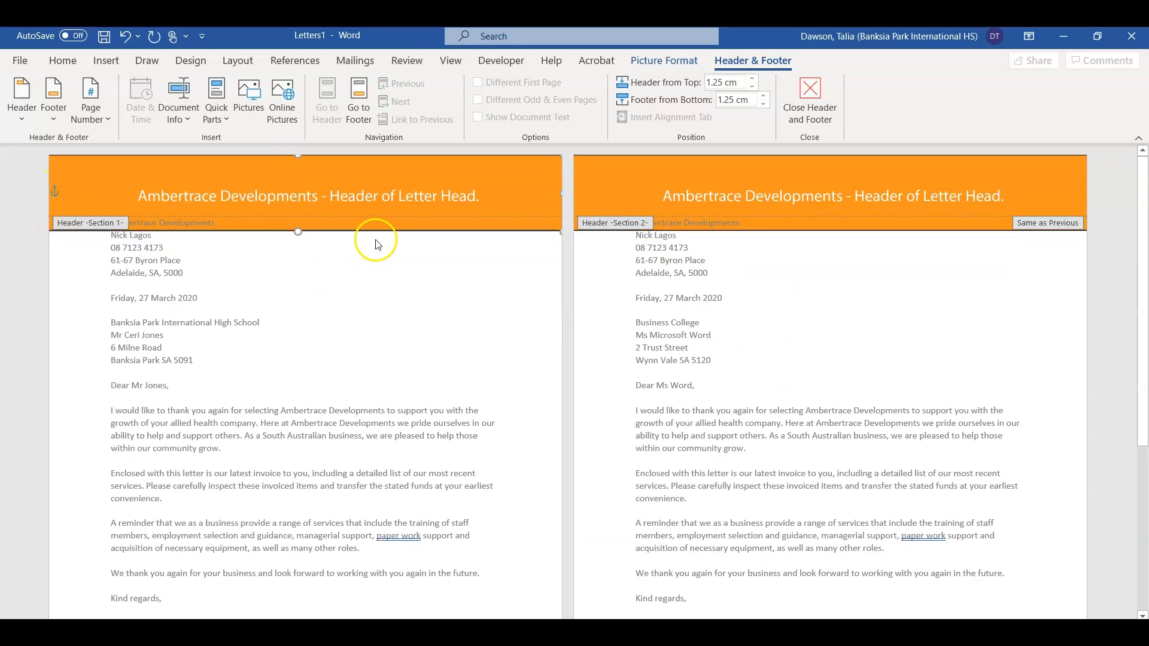
{"action": "double_click", "coordinate": [518, 371]}
{"action": "left_click", "coordinate": [218, 290]}
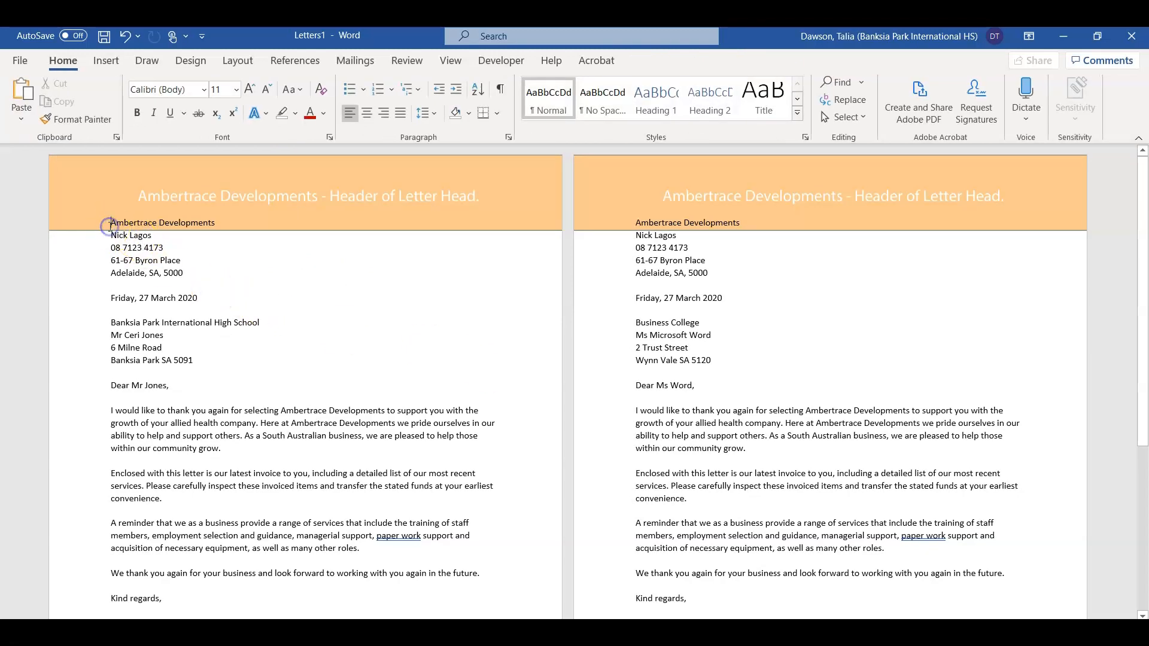
Step: Add a blank line above the sender's company name, then select the Letter Head - footer image in File Explorer
{"action": "key", "text": "Return"}
{"action": "key", "text": "Return"}
{"action": "scroll", "coordinate": [325, 313], "scroll_direction": "down", "scroll_amount": 7}
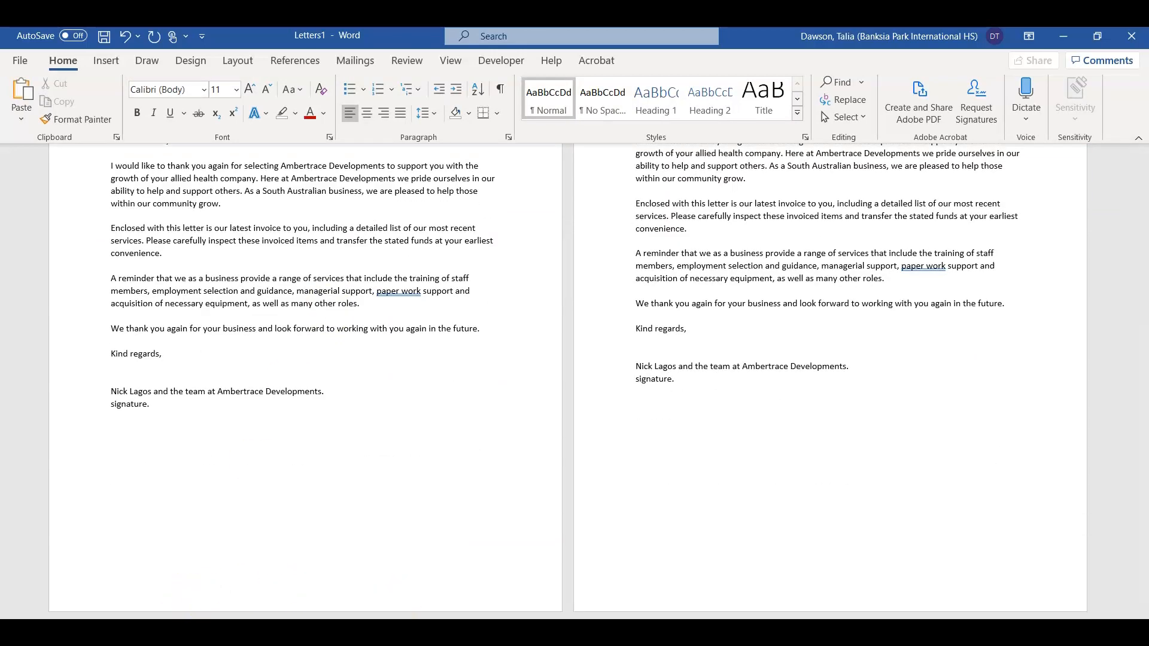
{"action": "left_click", "coordinate": [407, 632]}
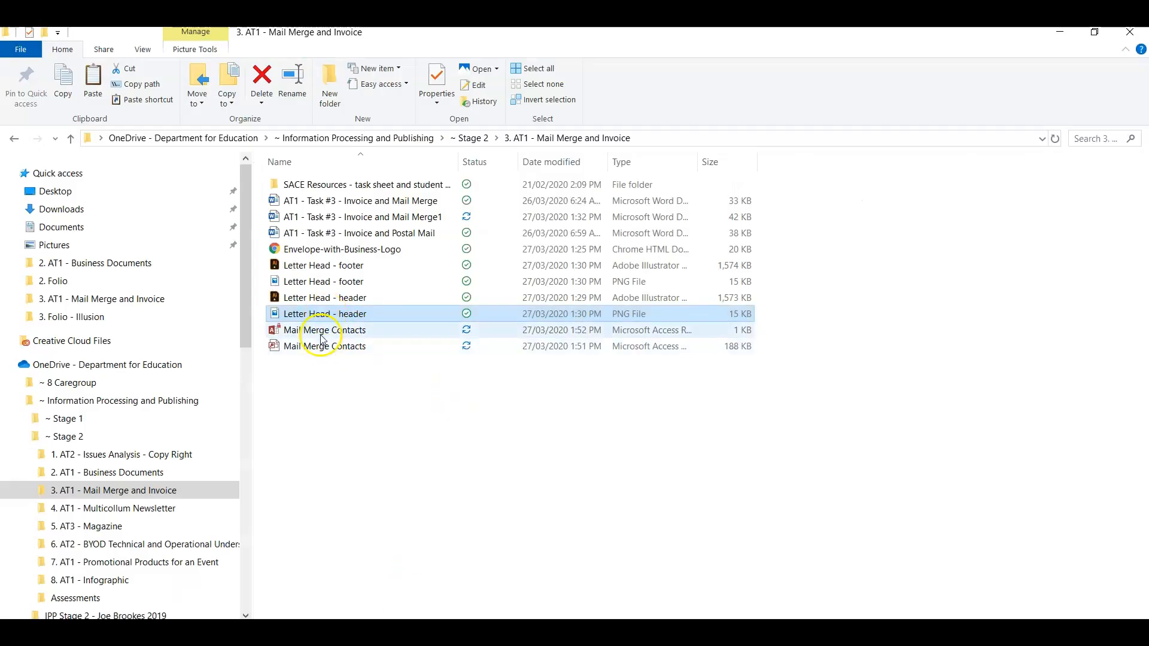
{"action": "left_click", "coordinate": [323, 282]}
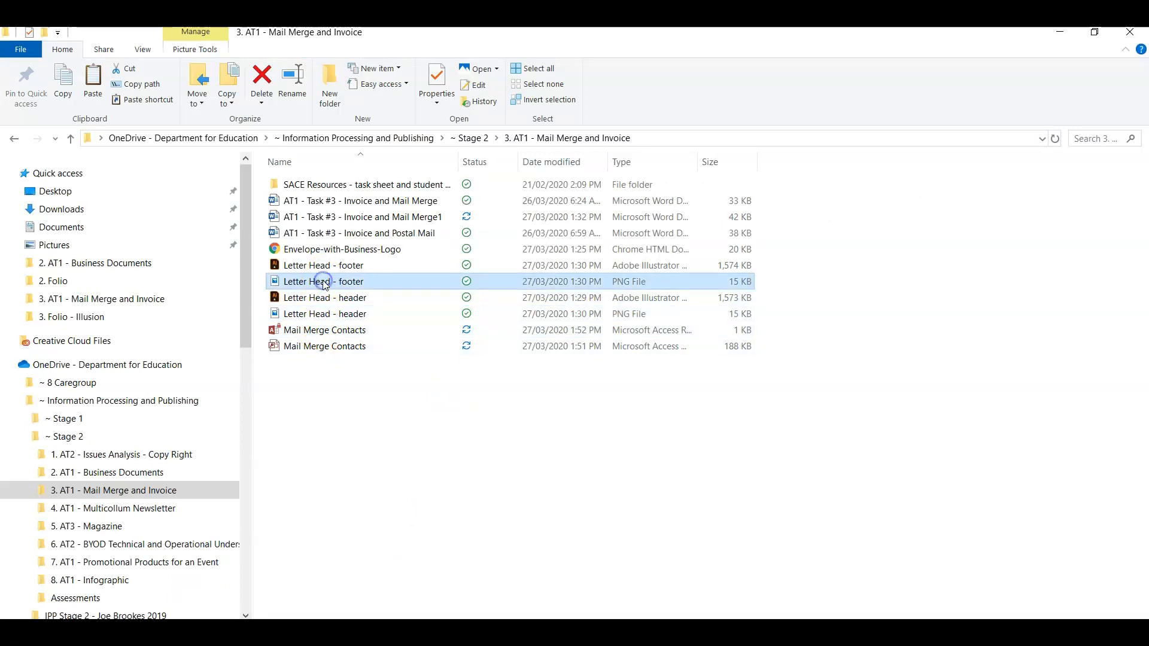
{"action": "mouse_move", "coordinate": [461, 632]}
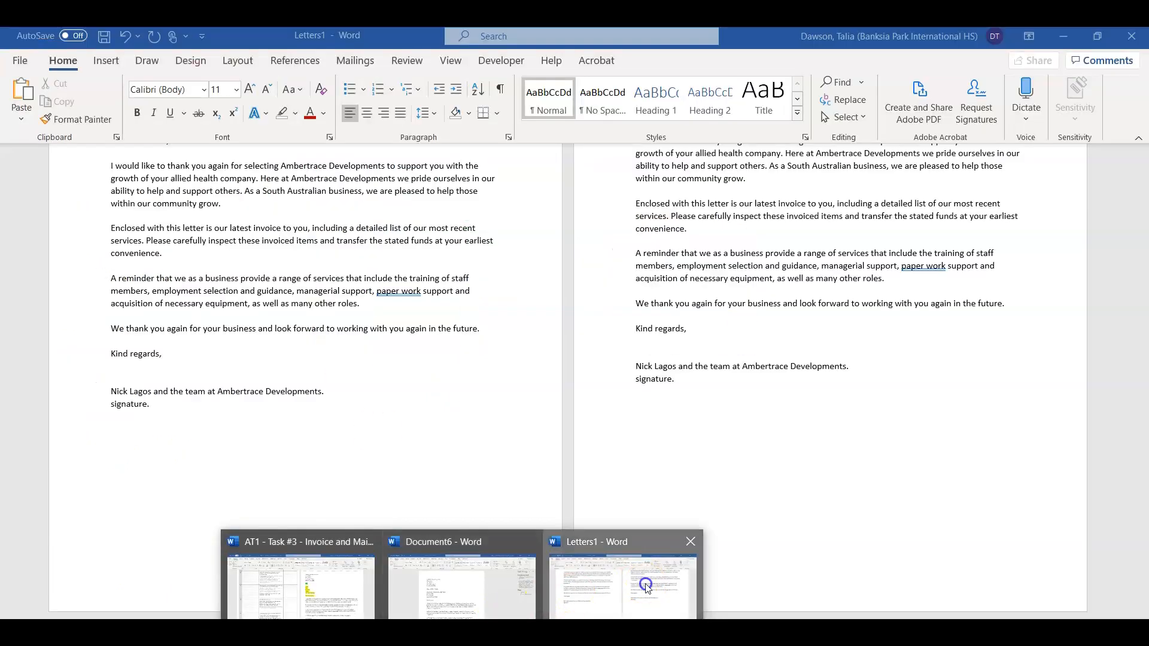
{"action": "left_click", "coordinate": [646, 584]}
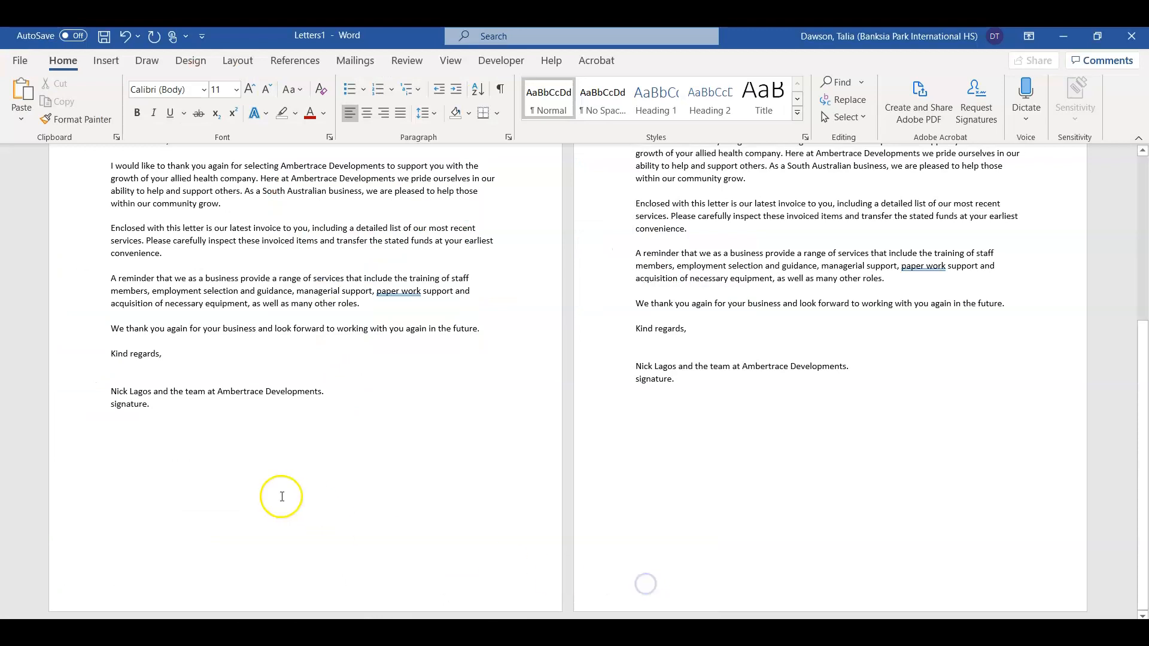
Step: In the page footer, set the orange footer image to In Front of Text
{"action": "double_click", "coordinate": [250, 595]}
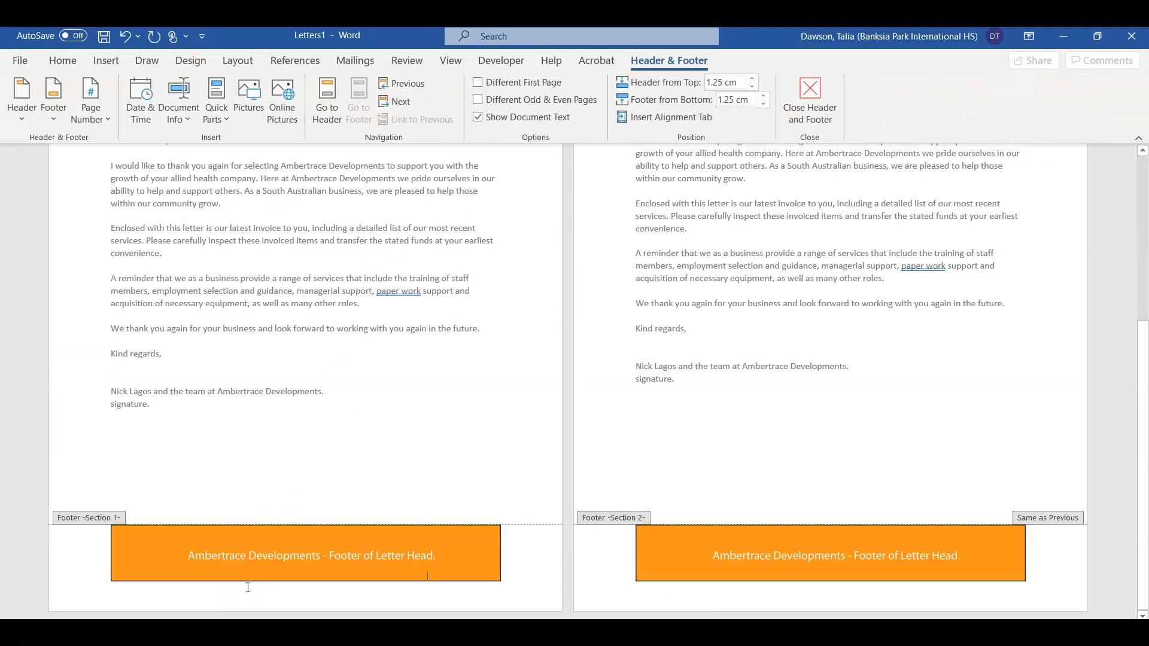
{"action": "left_click", "coordinate": [439, 538]}
{"action": "left_click", "coordinate": [519, 535]}
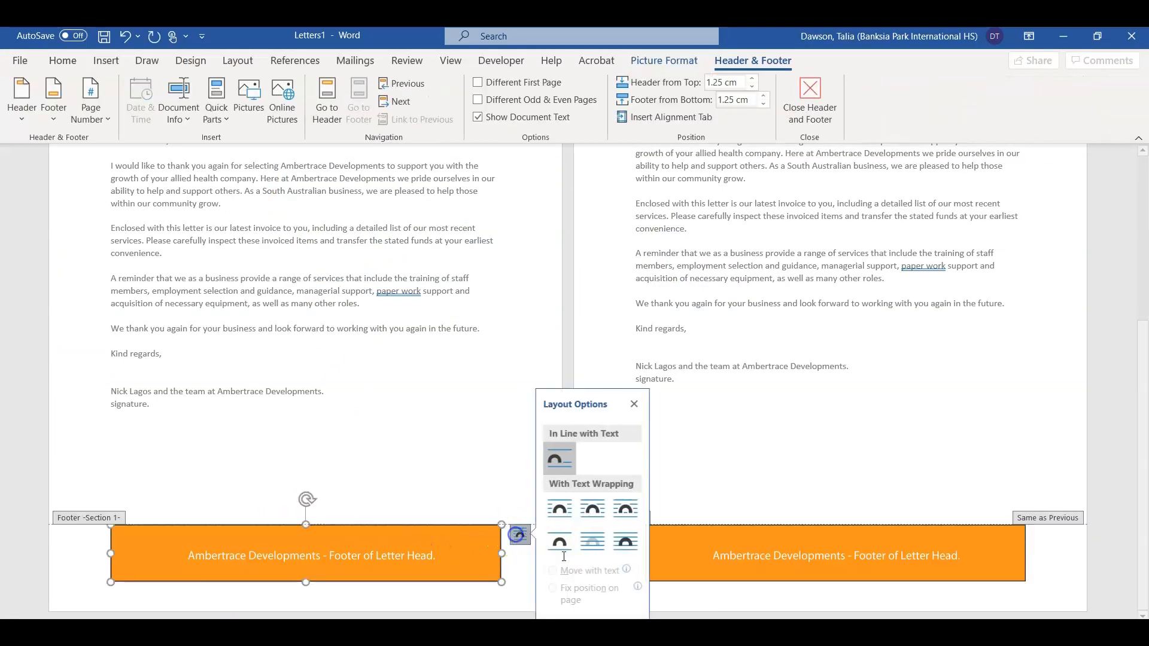
{"action": "left_click", "coordinate": [630, 539]}
Step: Move and stretch the footer image across the full page width at the bottom edge
{"action": "left_click_drag", "start_coordinate": [374, 564], "coordinate": [315, 583]}
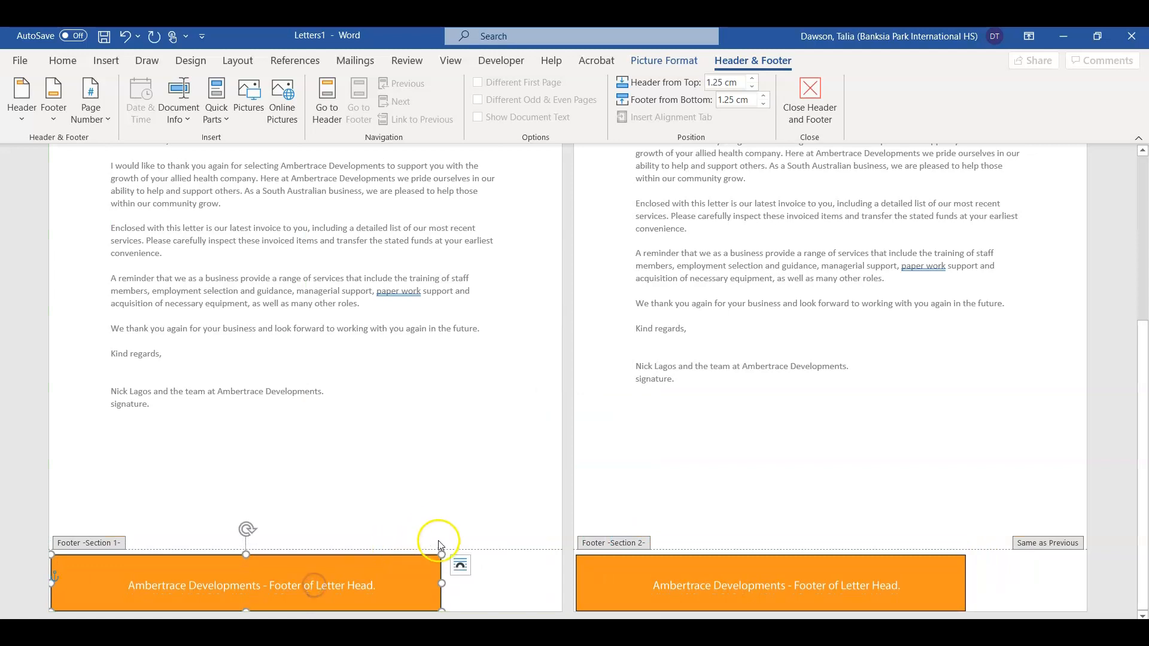
{"action": "left_click_drag", "start_coordinate": [442, 554], "coordinate": [563, 538]}
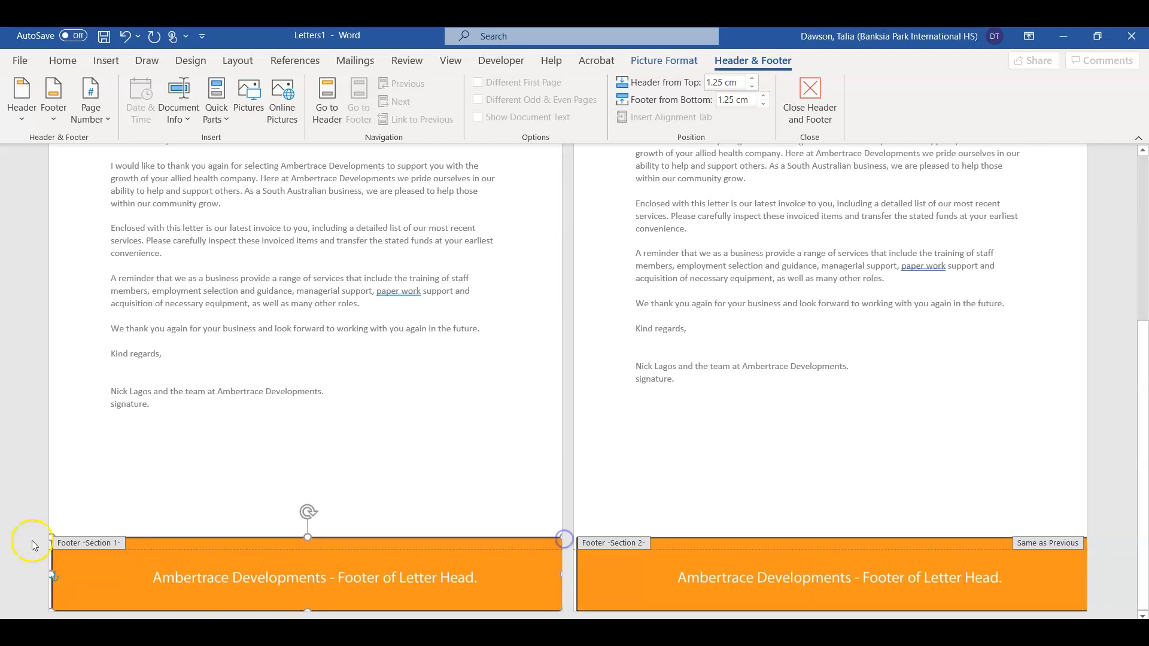
{"action": "left_click_drag", "start_coordinate": [54, 538], "coordinate": [51, 538]}
{"action": "left_click", "coordinate": [157, 486]}
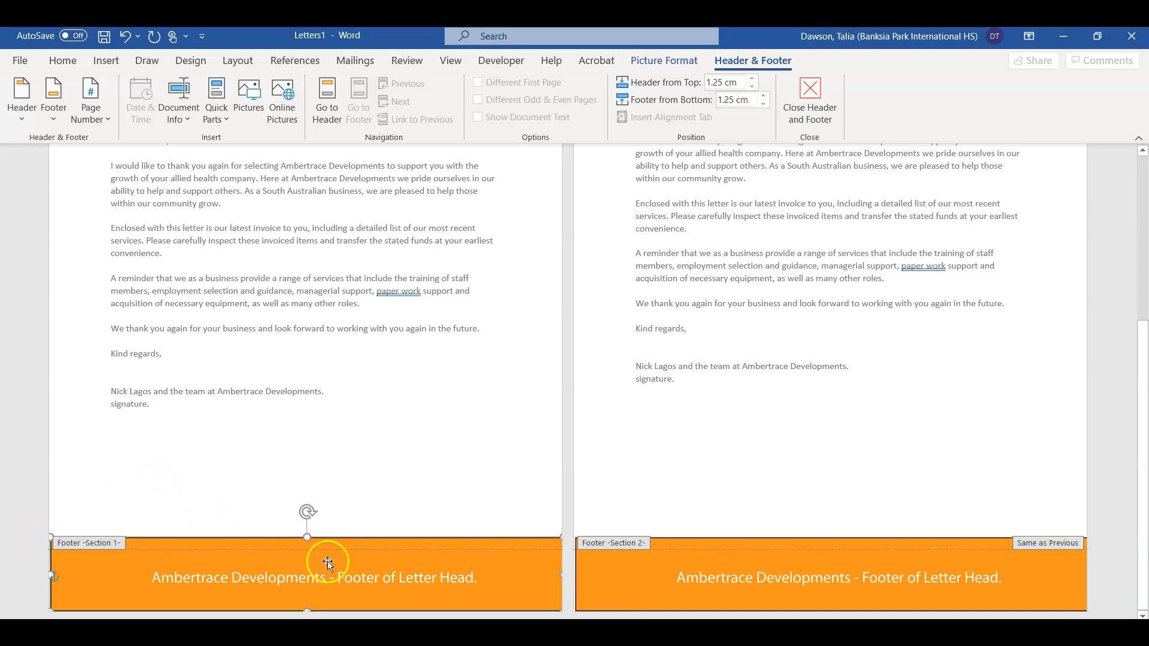
{"action": "double_click", "coordinate": [394, 484]}
{"action": "left_click", "coordinate": [246, 458]}
{"action": "left_click", "coordinate": [473, 498]}
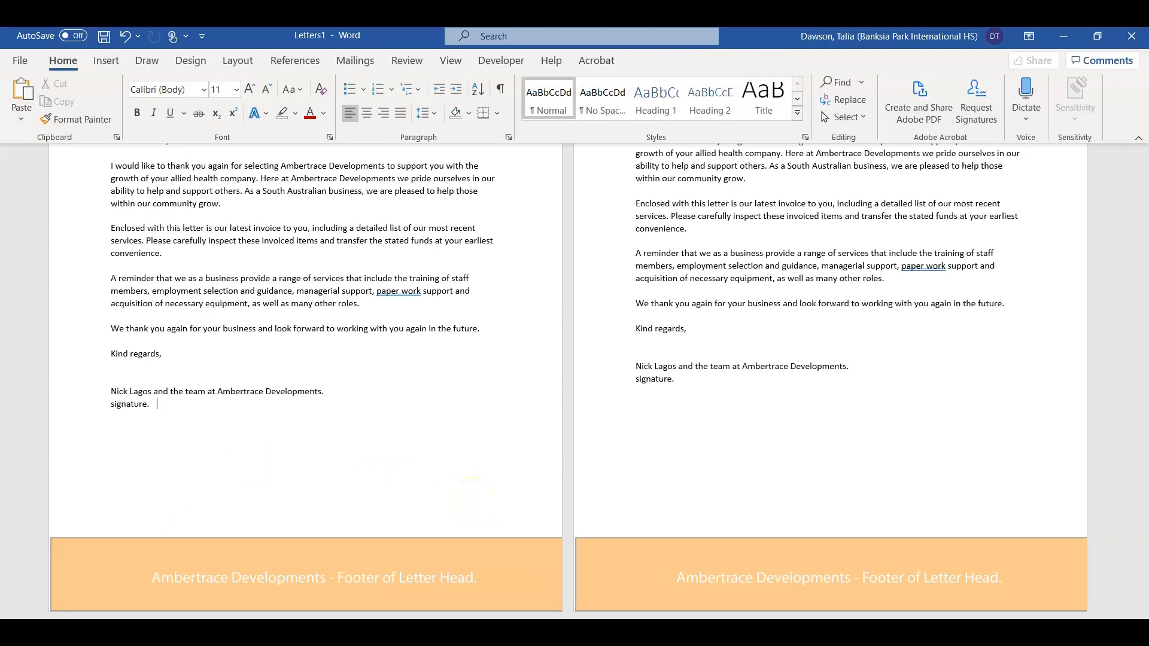
Step: Insert a blank line above the first letter's sender details, then reopen the footer for editing
{"action": "scroll", "coordinate": [672, 430], "scroll_direction": "down", "scroll_amount": 3}
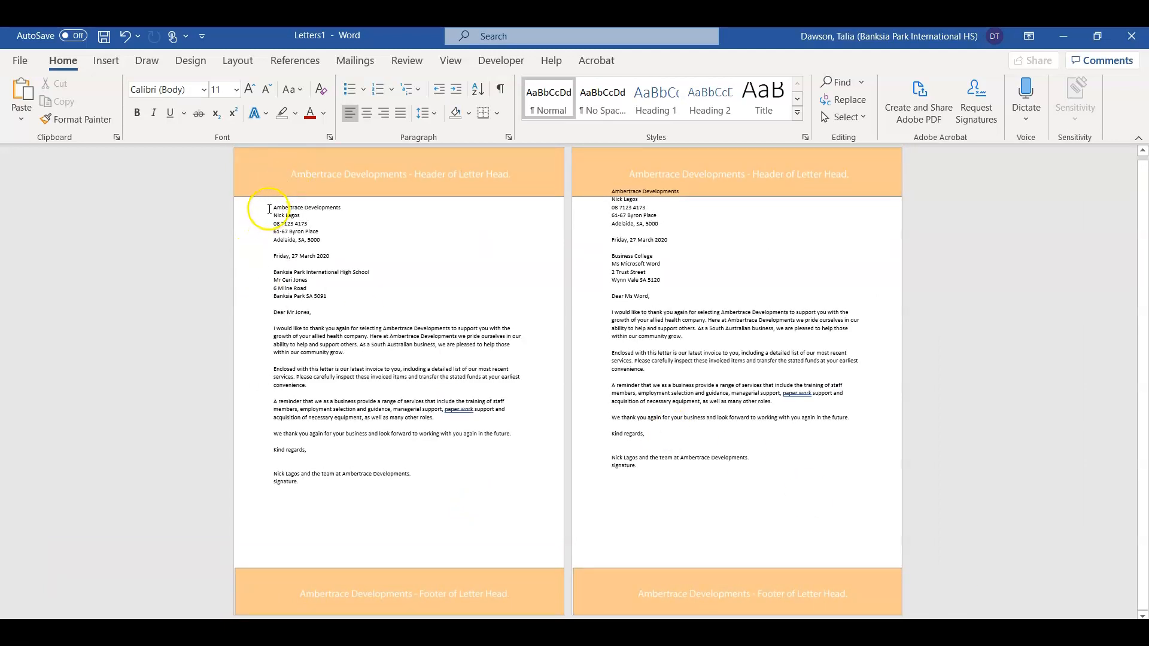
{"action": "key", "text": "Return"}
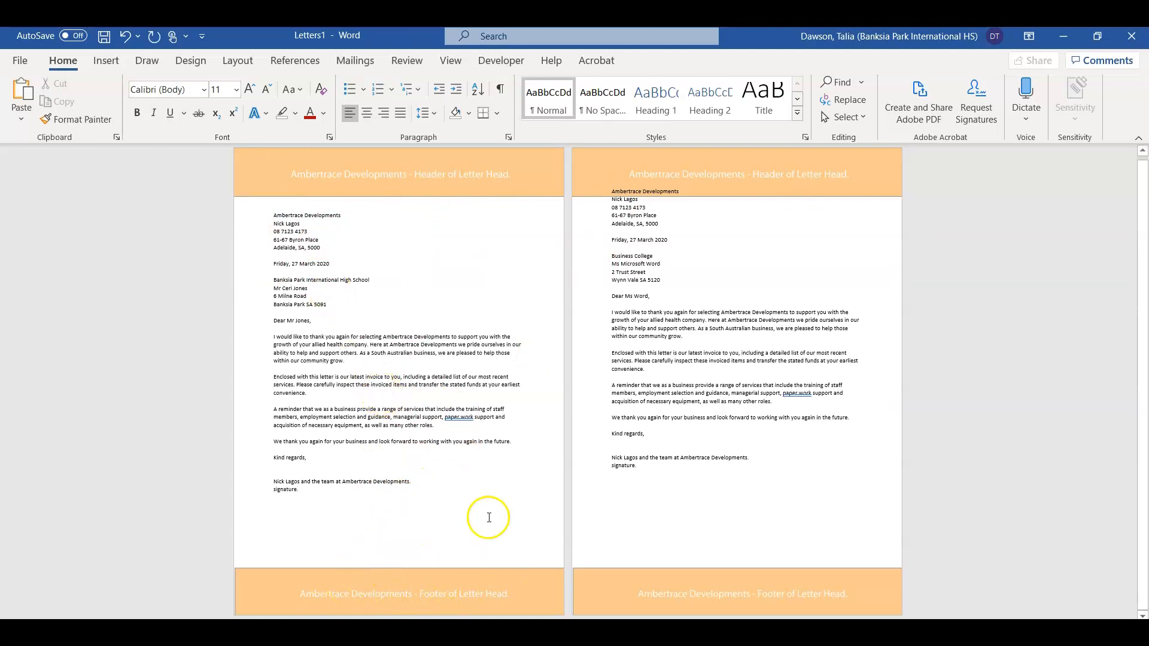
{"action": "mouse_move", "coordinate": [257, 223]}
{"action": "left_mouse_down"}
{"action": "mouse_move", "coordinate": [305, 457]}
{"action": "mouse_move", "coordinate": [338, 521]}
{"action": "left_mouse_up"}
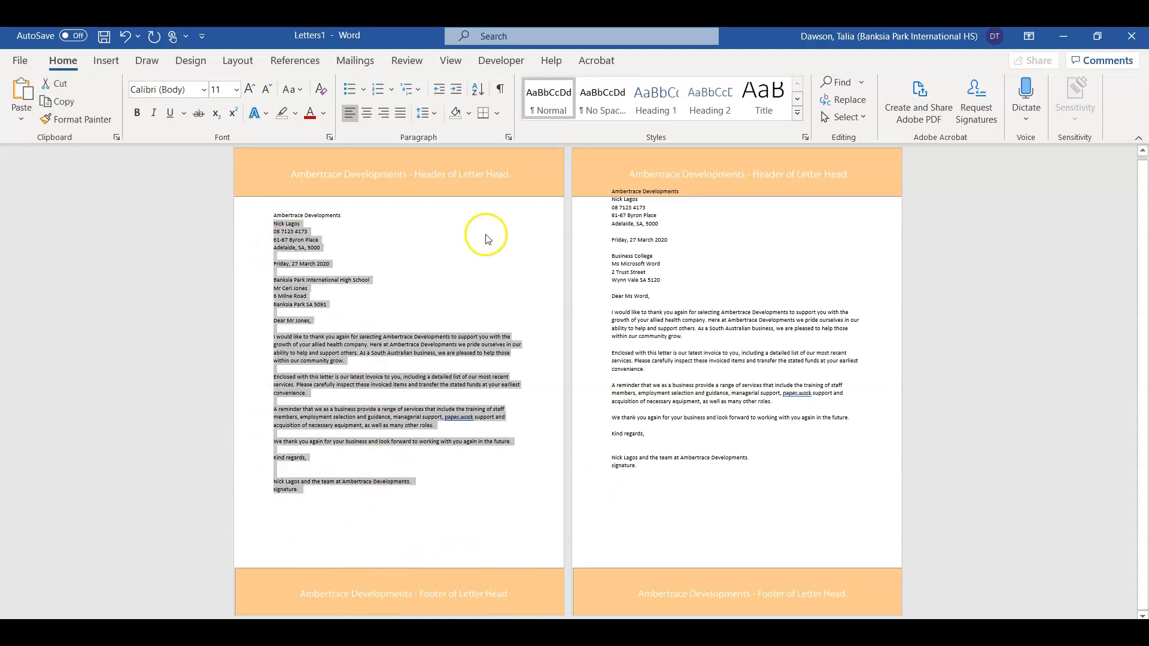
{"action": "left_click", "coordinate": [504, 552]}
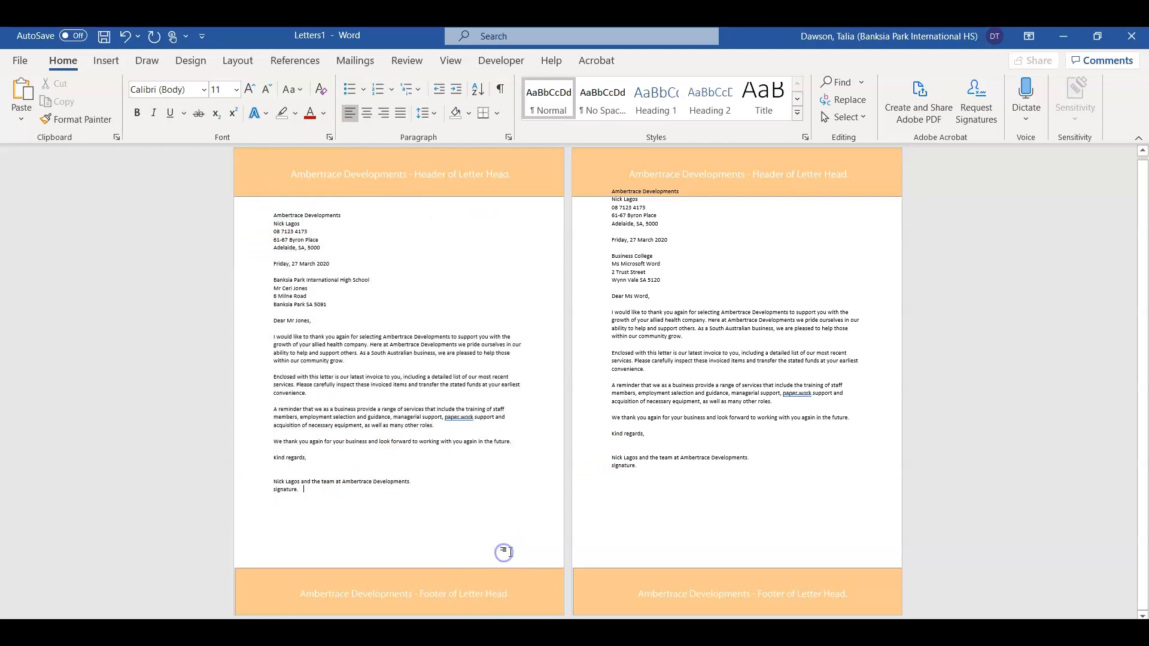
{"action": "double_click", "coordinate": [473, 598]}
Step: Delete the orange footer and header banners, then return to the top of the letter body
{"action": "left_click", "coordinate": [473, 598]}
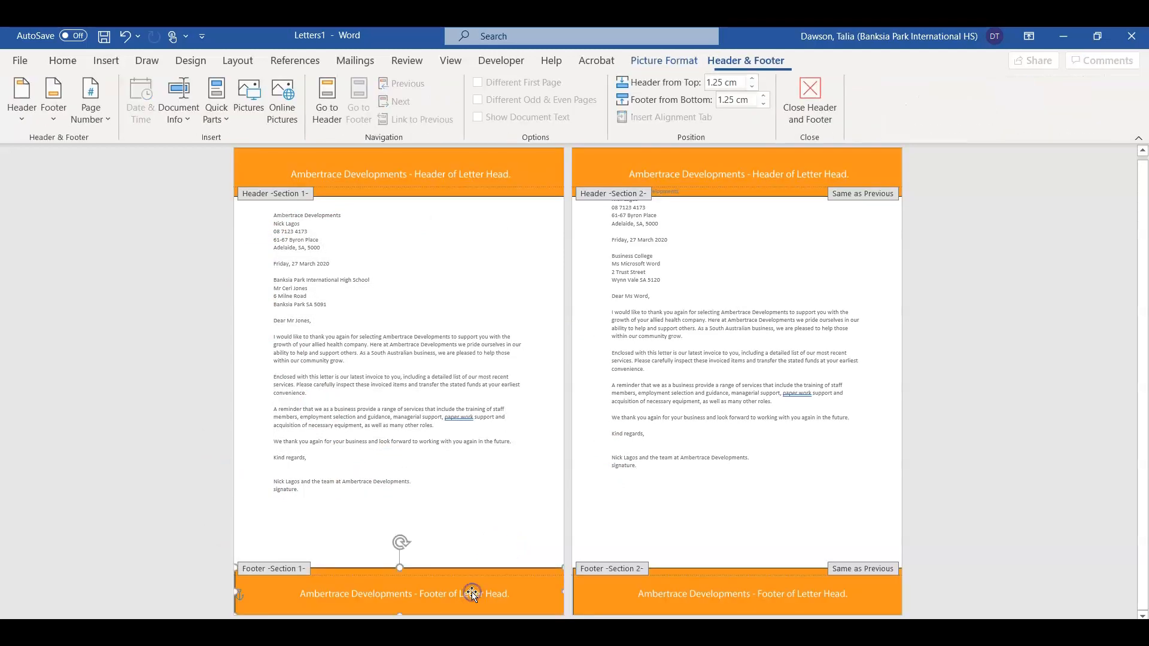
{"action": "key", "text": "Delete"}
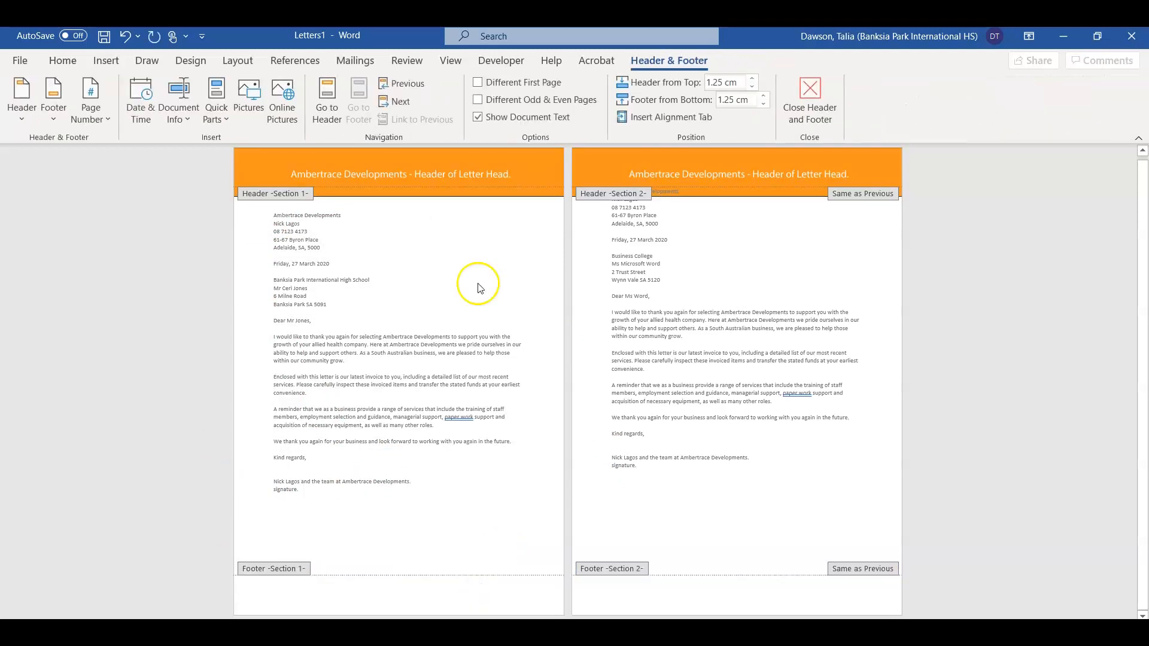
{"action": "left_click", "coordinate": [460, 190]}
{"action": "key", "text": "Delete"}
{"action": "double_click", "coordinate": [447, 280]}
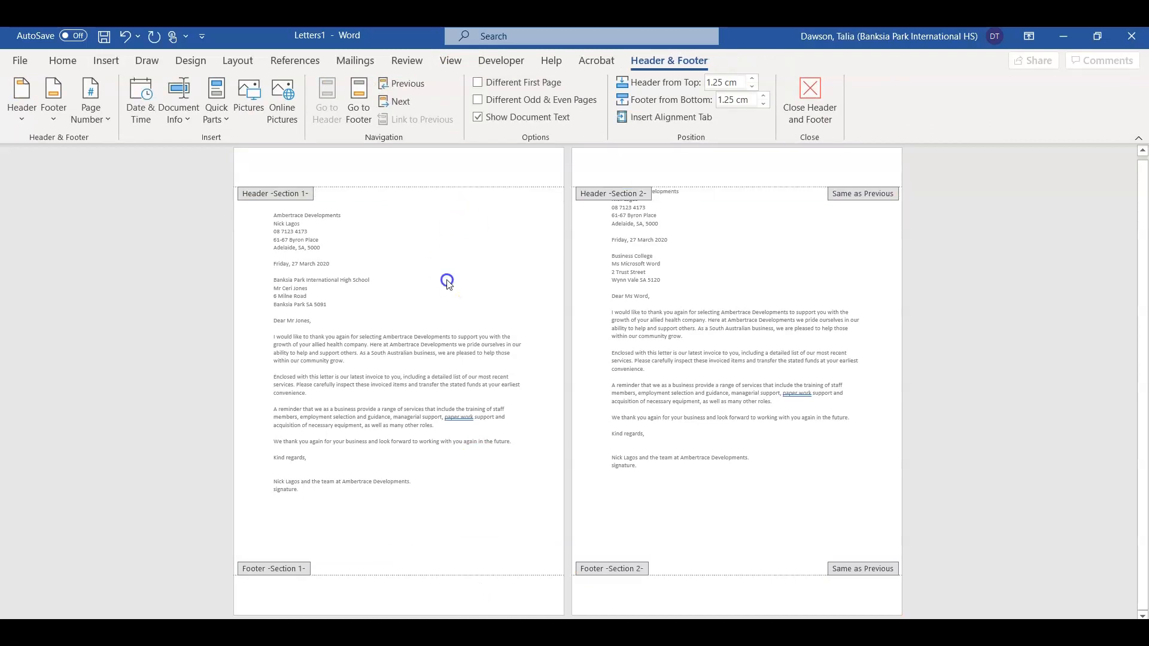
{"action": "left_click", "coordinate": [292, 188]}
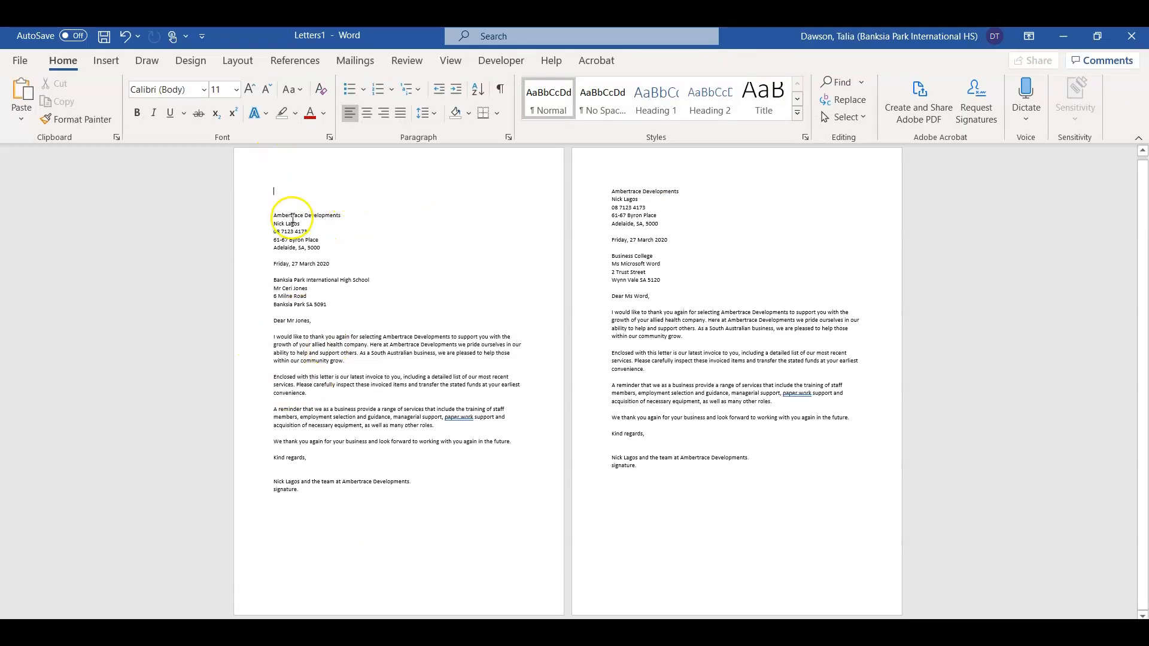
Step: Bring the orange letterhead shape into the first letter with Behind Text wrapping
{"action": "key", "text": "ctrl+z"}
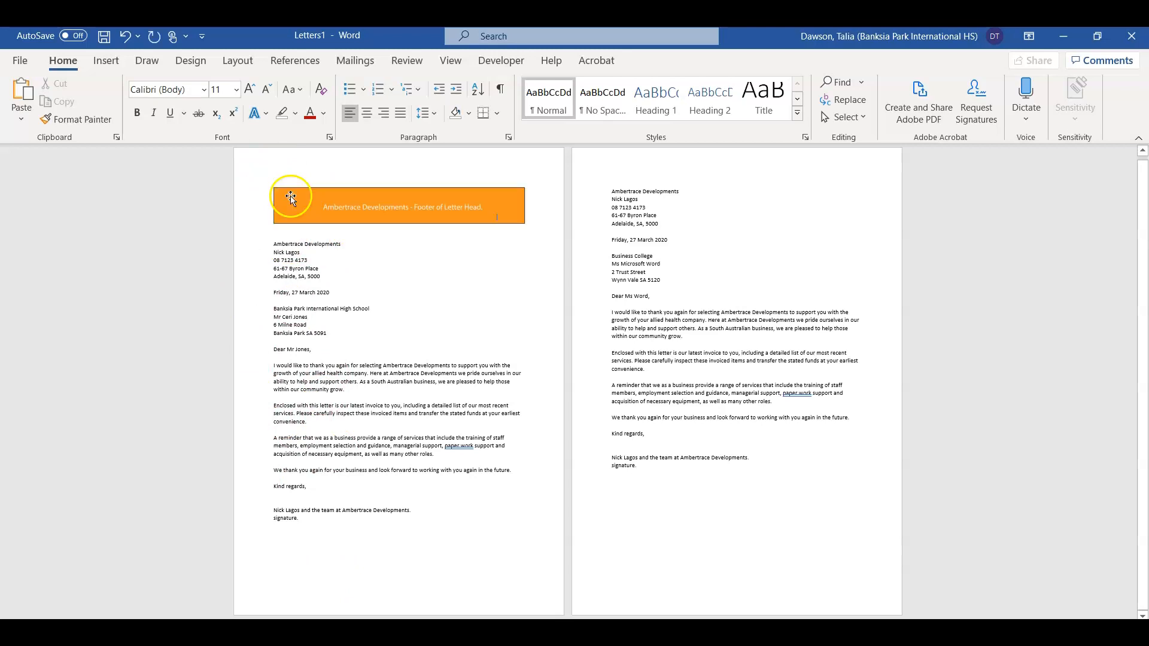
{"action": "left_click", "coordinate": [336, 208]}
{"action": "left_click", "coordinate": [543, 198]}
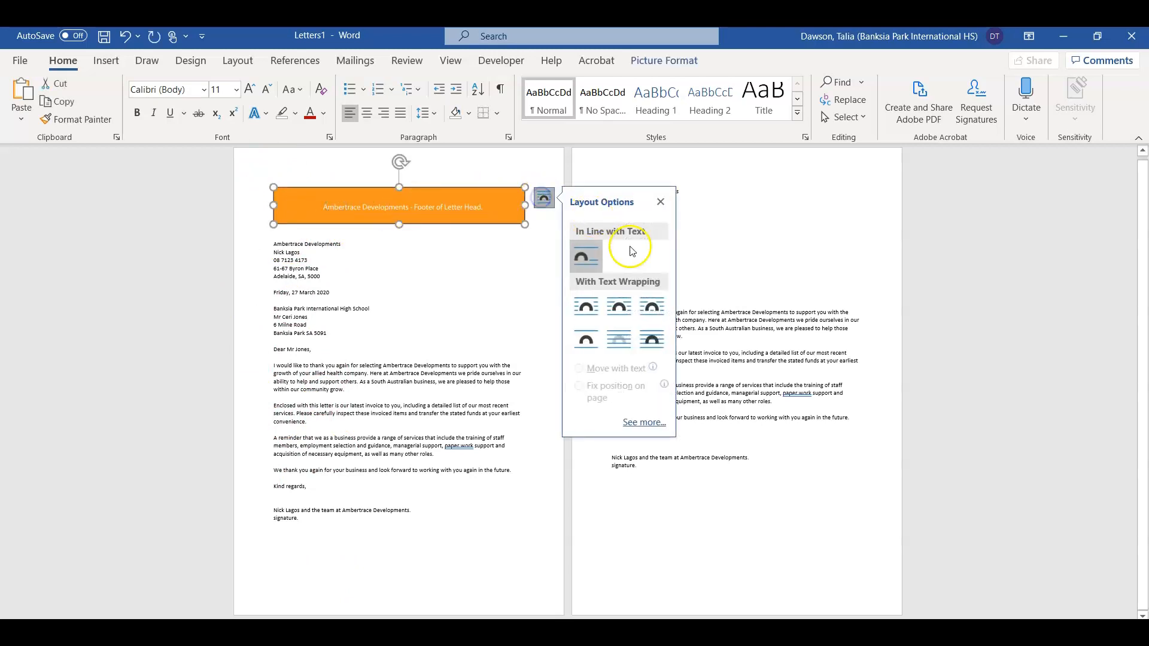
{"action": "left_click", "coordinate": [618, 340]}
Step: Move the orange image to the top-left corner and stretch it to cover the whole first page
{"action": "left_click_drag", "start_coordinate": [358, 210], "coordinate": [316, 172]}
{"action": "left_click_drag", "start_coordinate": [486, 188], "coordinate": [329, 611]}
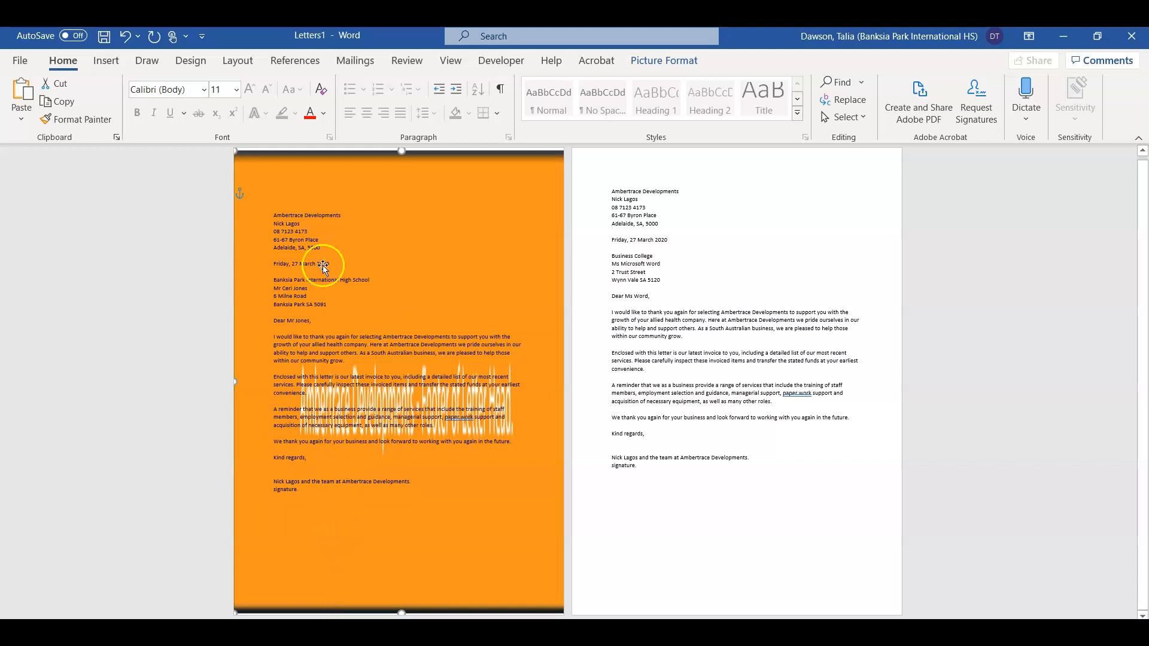
{"action": "left_click_drag", "start_coordinate": [363, 595], "coordinate": [437, 594]}
{"action": "left_click_drag", "start_coordinate": [346, 613], "coordinate": [359, 591]}
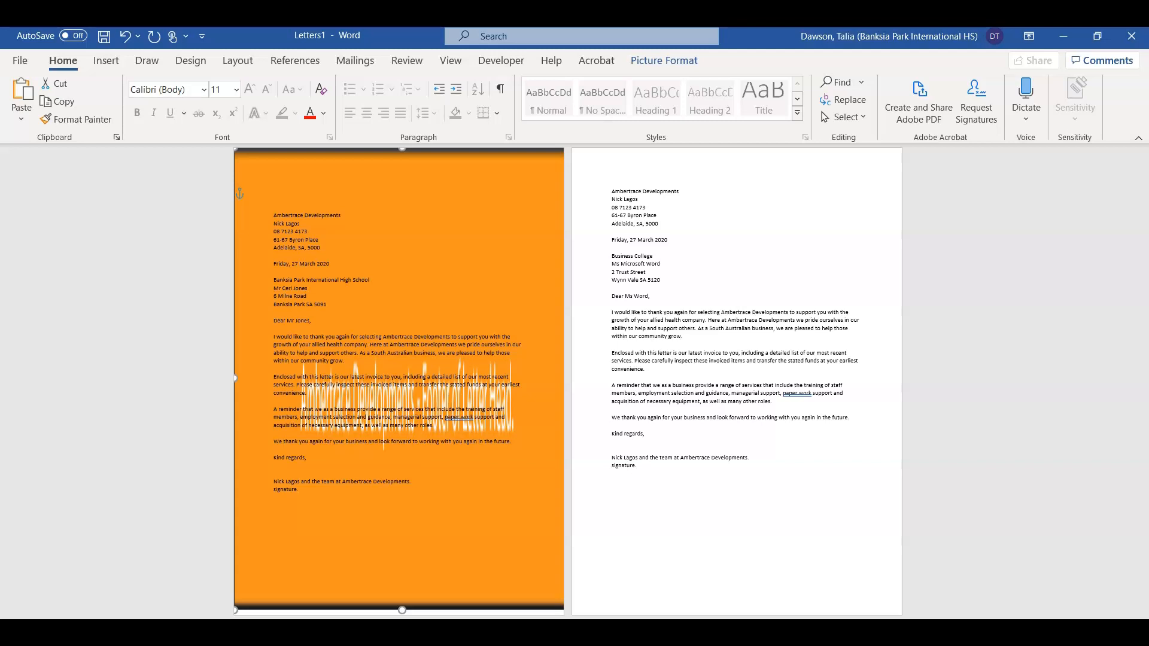
{"action": "left_click", "coordinate": [268, 349]}
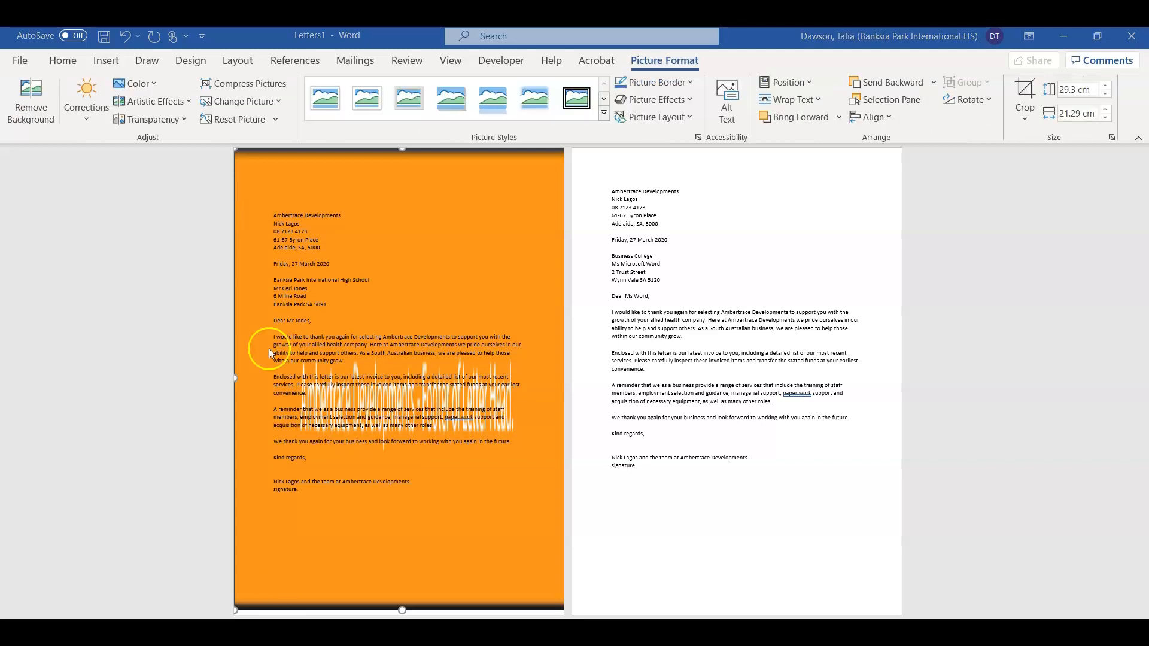
Step: Turn on Lock anchor for the orange background picture in its Position layout settings
{"action": "left_click", "coordinate": [819, 106]}
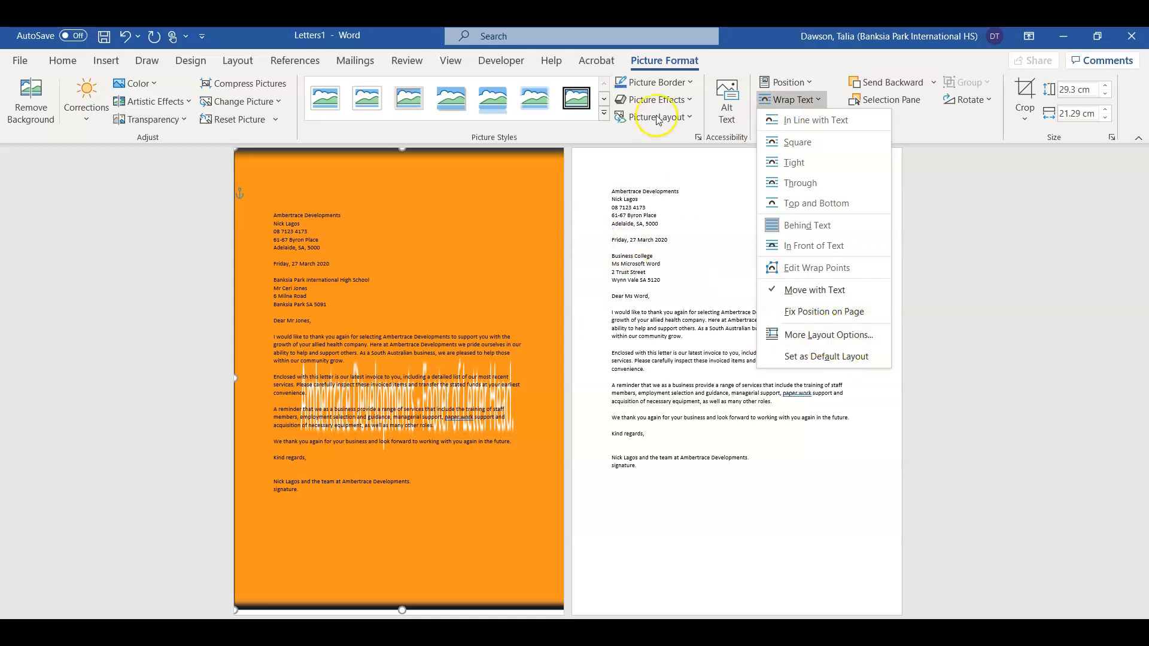
{"action": "left_click", "coordinate": [776, 335]}
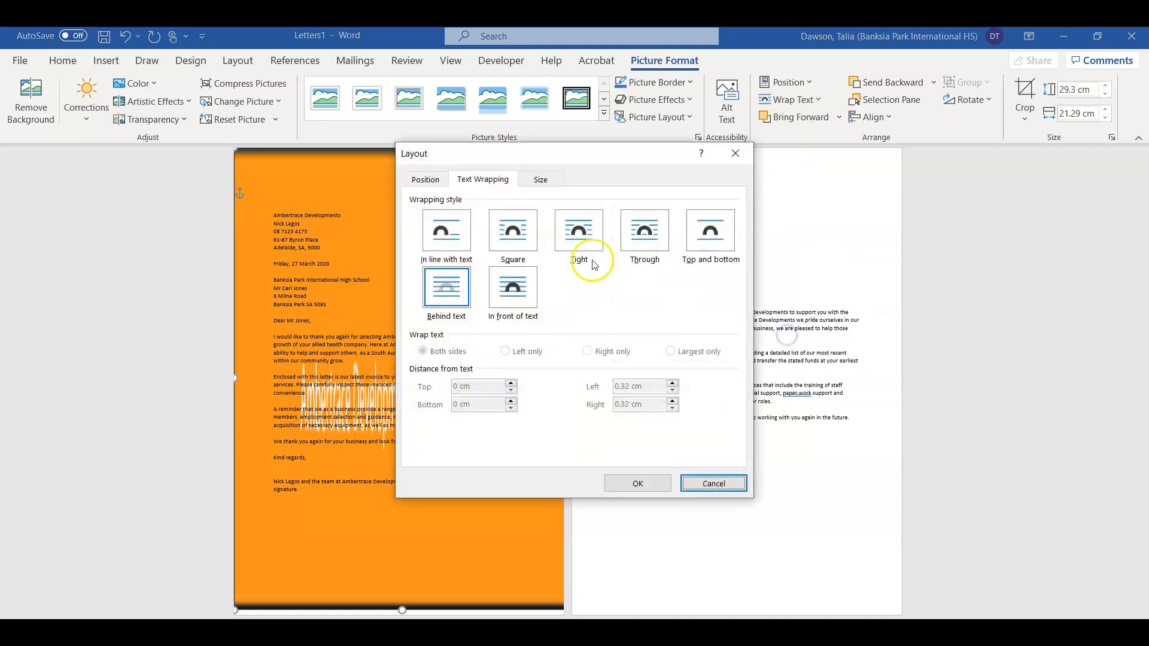
{"action": "left_click", "coordinate": [426, 179]}
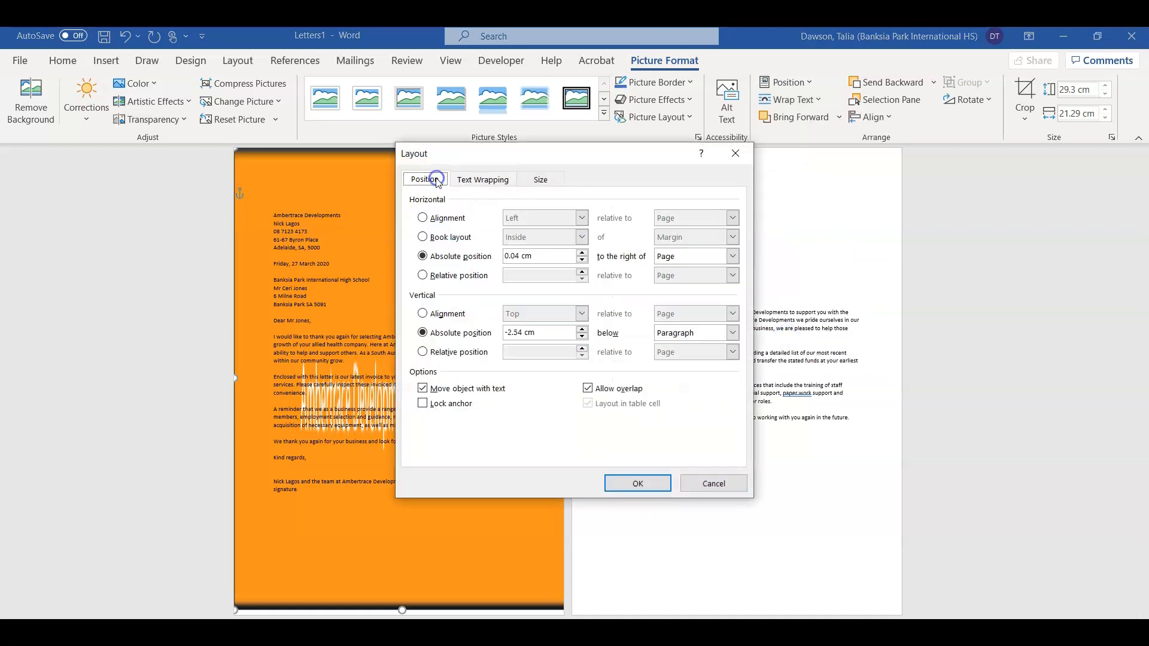
{"action": "left_click", "coordinate": [422, 405]}
{"action": "left_click", "coordinate": [638, 483]}
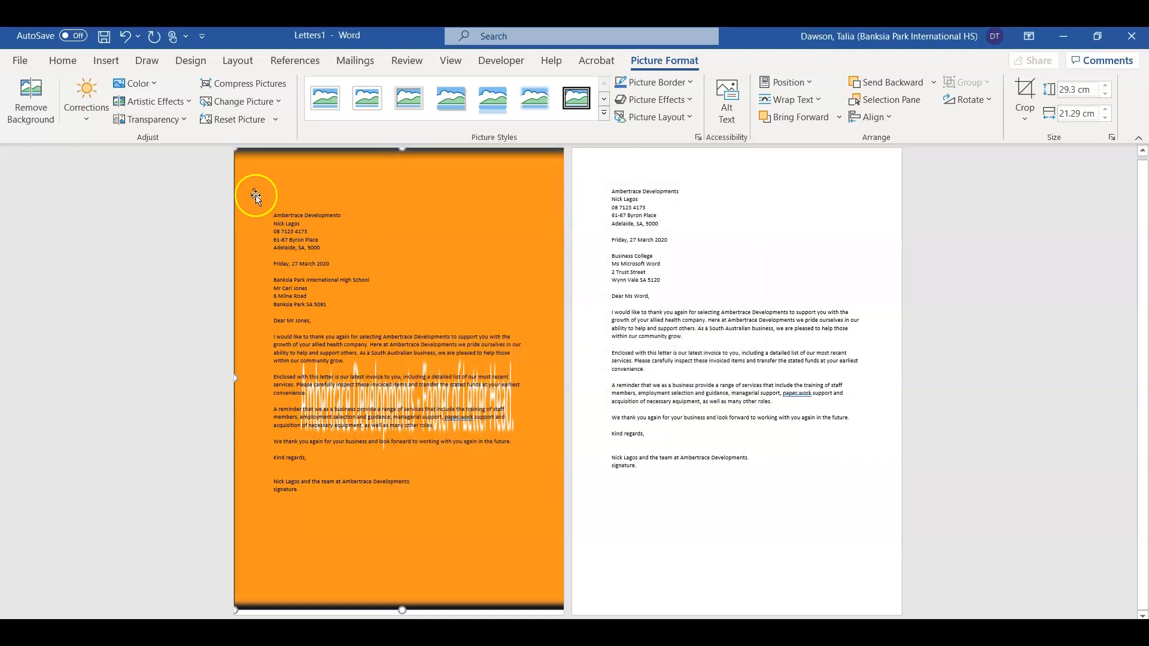
{"action": "mouse_move", "coordinate": [357, 200]}
{"action": "left_mouse_down"}
{"action": "mouse_move", "coordinate": [395, 201]}
{"action": "mouse_move", "coordinate": [343, 197]}
{"action": "mouse_move", "coordinate": [342, 174]}
{"action": "mouse_move", "coordinate": [359, 200]}
{"action": "left_mouse_up"}
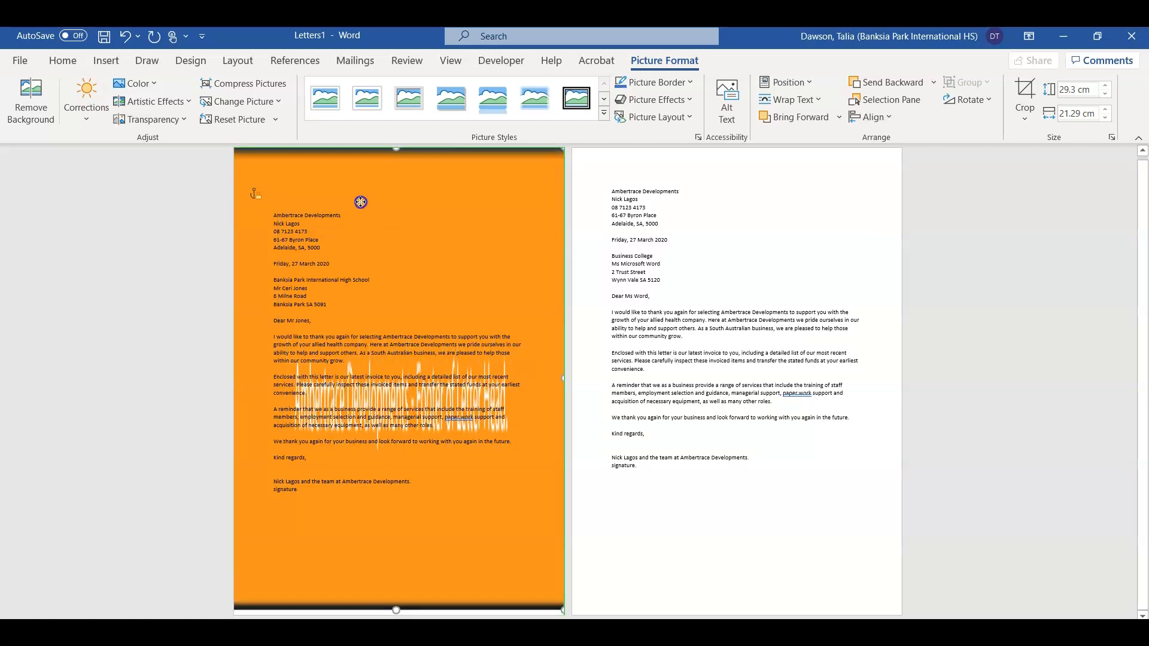
{"action": "left_click", "coordinate": [319, 247]}
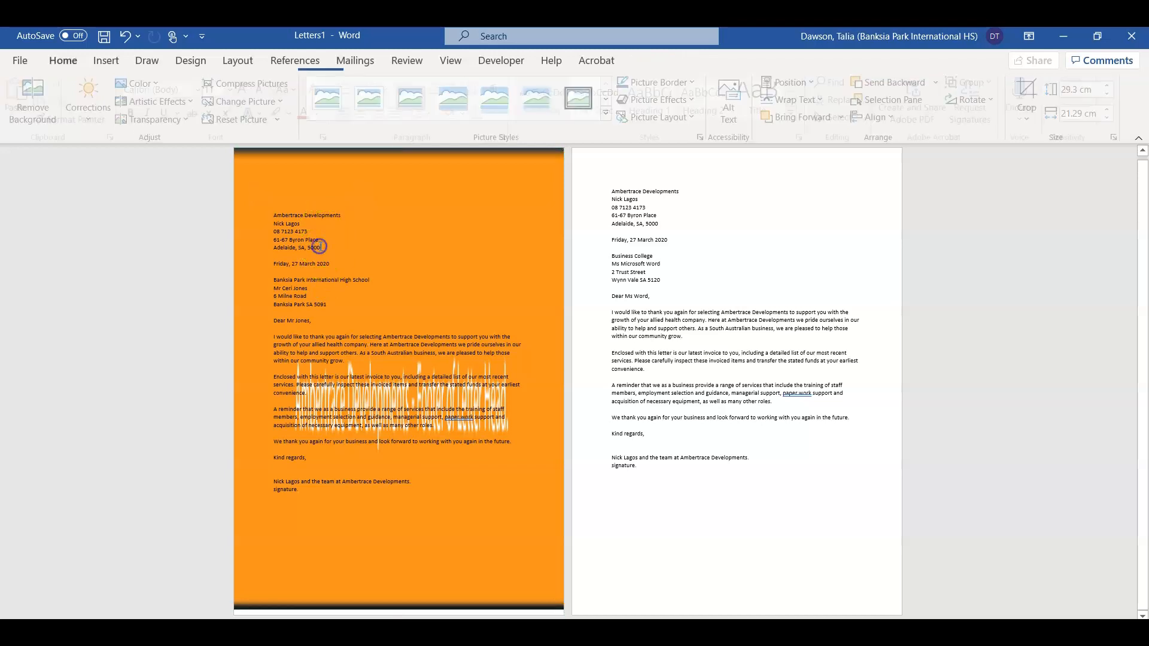
{"action": "type", "text": "dnafjeflkjd,amjei"}
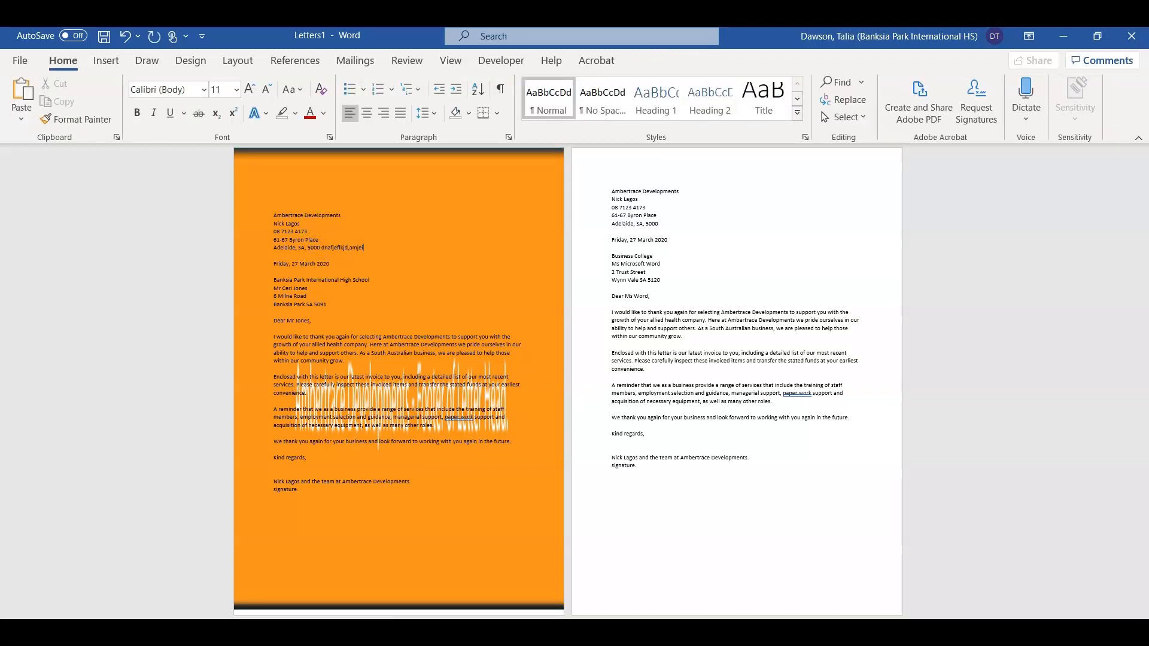
{"action": "key", "text": "BackSpace"}
{"action": "key", "text": "BackSpace"}
{"action": "key", "text": "BackSpace"}
{"action": "key", "text": "BackSpace"}
{"action": "key", "text": "BackSpace"}
{"action": "key", "text": "BackSpace"}
{"action": "key", "text": "BackSpace"}
{"action": "key", "text": "BackSpace"}
{"action": "key", "text": "BackSpace"}
{"action": "key", "text": "BackSpace"}
{"action": "key", "text": "BackSpace"}
{"action": "key", "text": "BackSpace"}
{"action": "key", "text": "BackSpace"}
{"action": "left_click_drag", "start_coordinate": [610, 191], "coordinate": [677, 475]}
{"action": "left_click", "coordinate": [656, 481]}
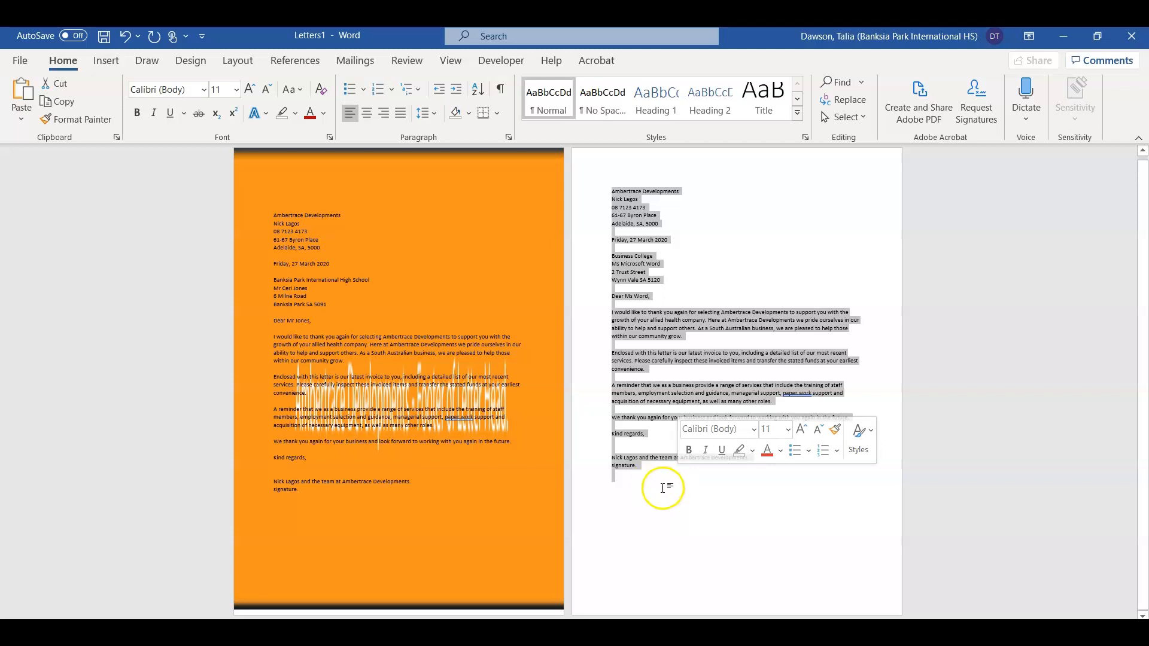
{"action": "left_click", "coordinate": [664, 487]}
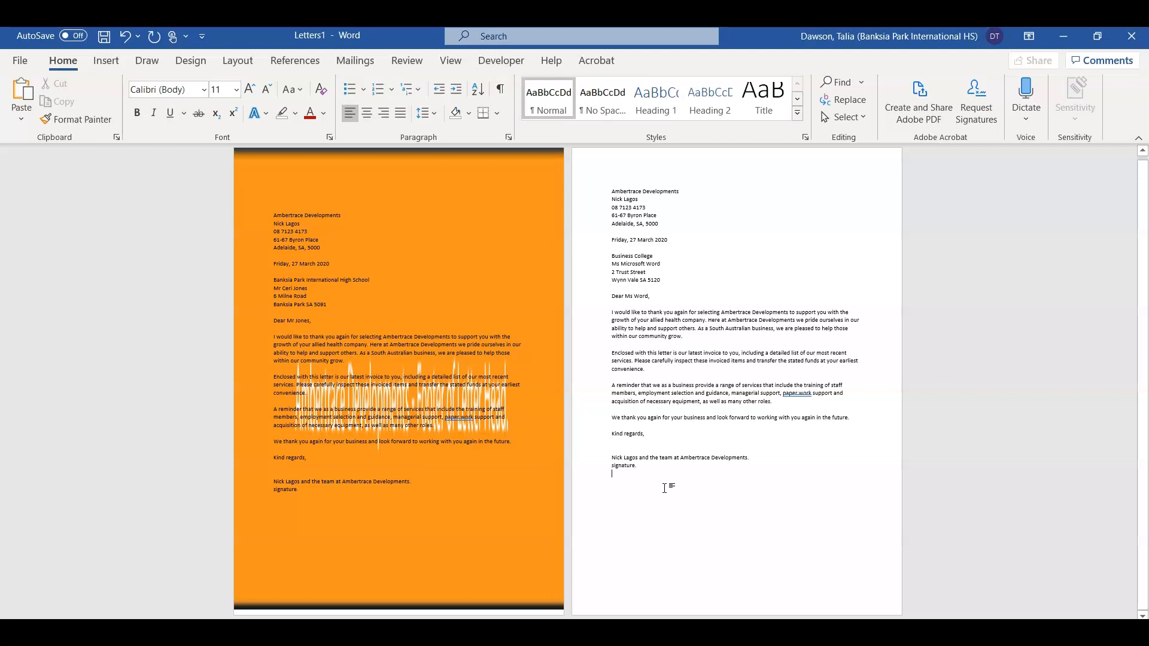
{"action": "left_click_drag", "start_coordinate": [664, 488], "coordinate": [617, 191]}
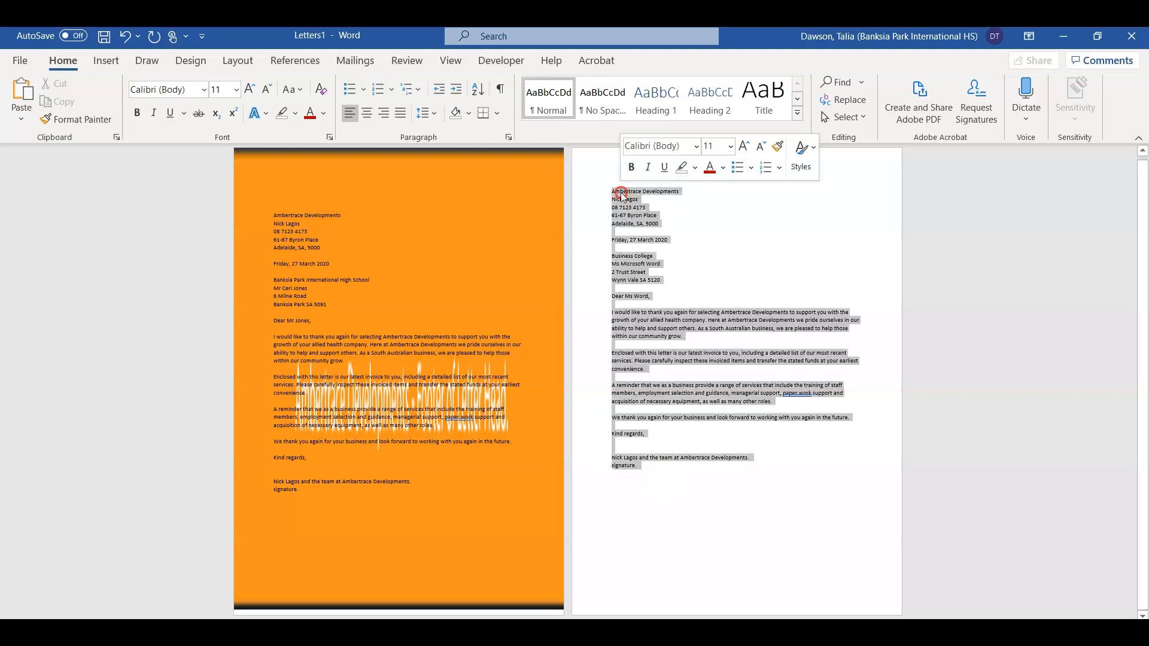
{"action": "left_click", "coordinate": [771, 569]}
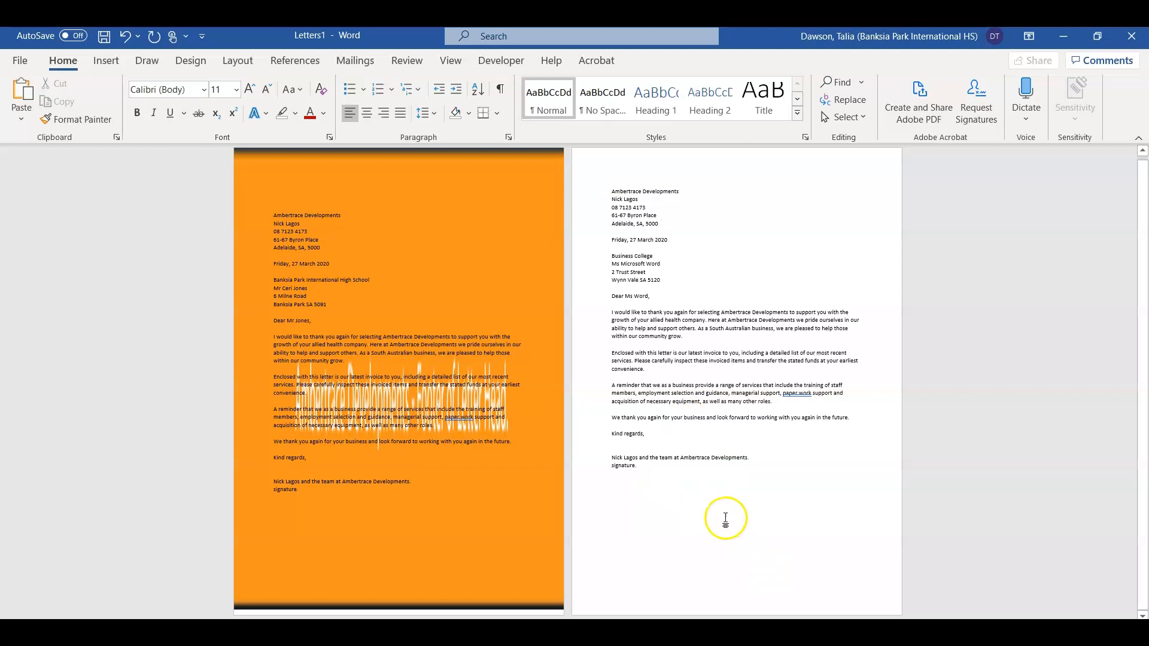
{"action": "mouse_move", "coordinate": [683, 470]}
{"action": "left_mouse_down"}
{"action": "mouse_move", "coordinate": [648, 418]}
{"action": "mouse_move", "coordinate": [621, 147]}
{"action": "left_mouse_up"}
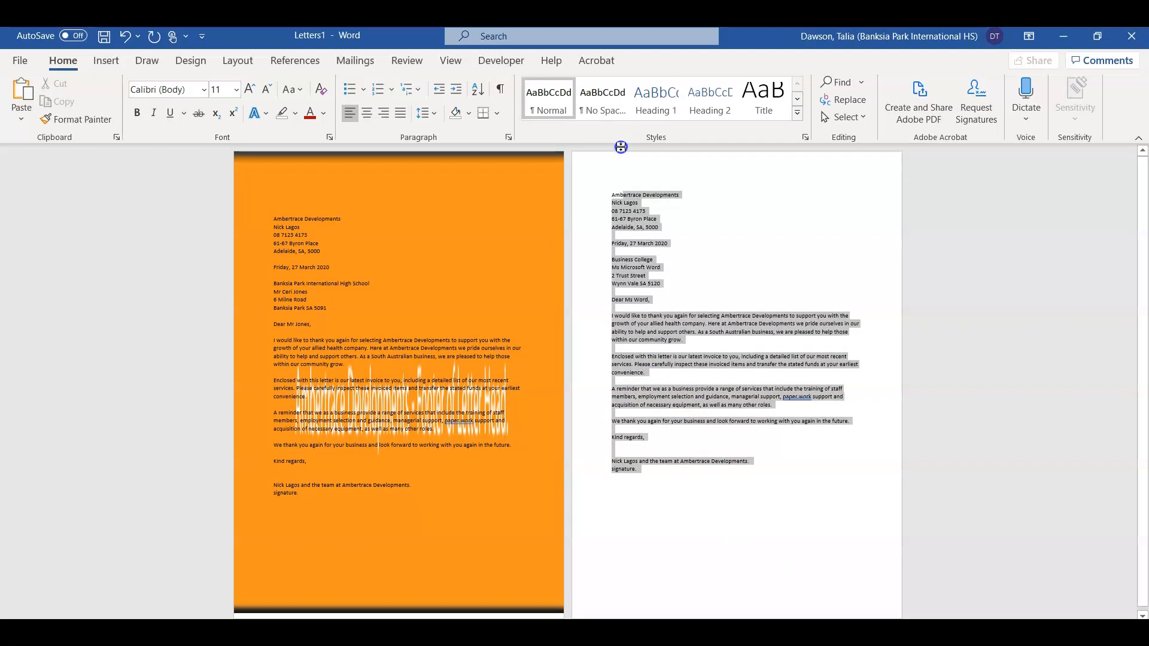
{"action": "left_click", "coordinate": [663, 464]}
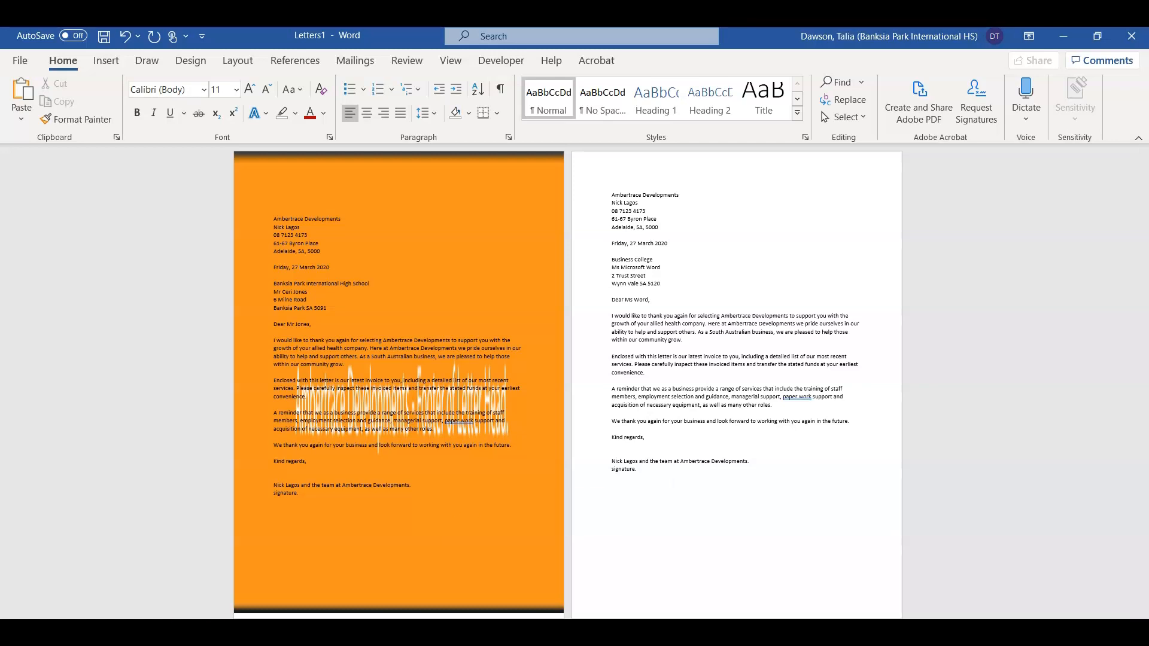
{"action": "key", "text": "ctrl+a"}
{"action": "left_click", "coordinate": [556, 113]}
{"action": "left_click_drag", "start_coordinate": [556, 112], "coordinate": [607, 163]}
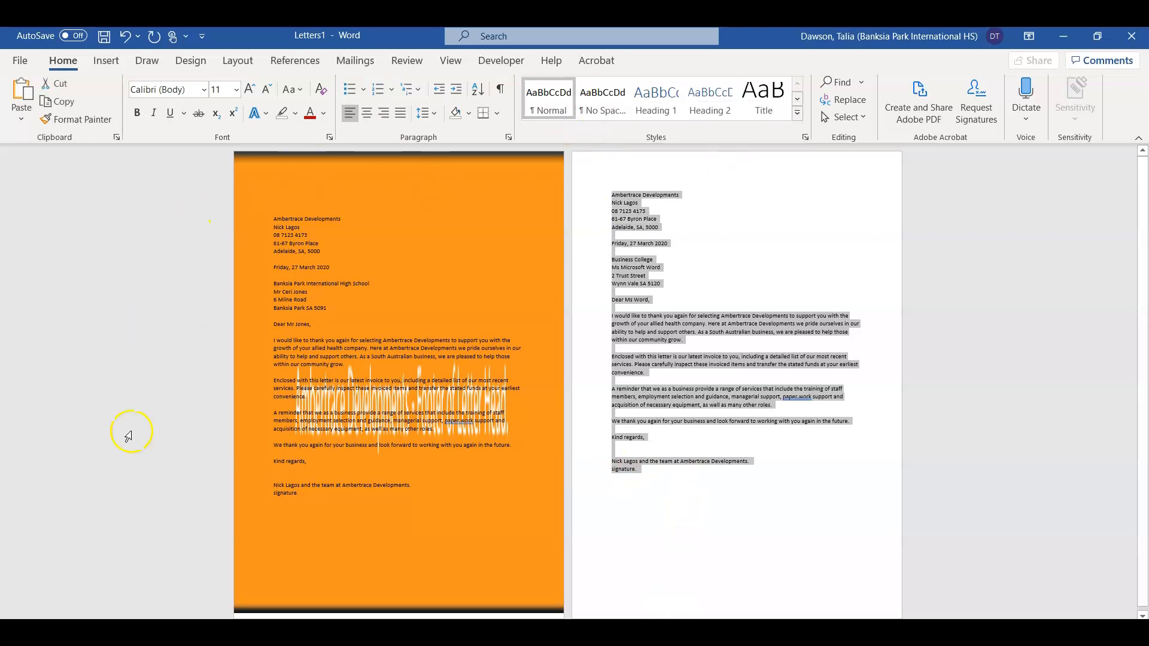